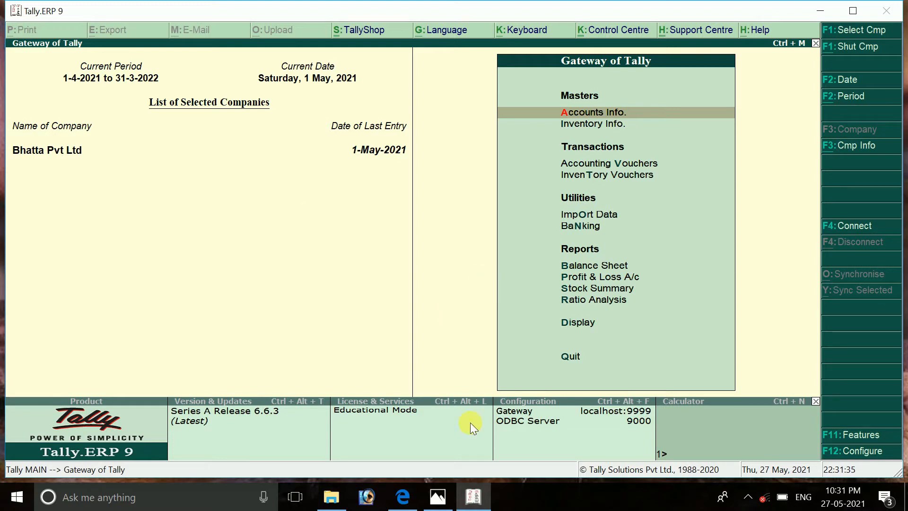
Read the transaction list in Photos and try to create a single ledger named Purchase A/c in Tally.
click(440, 496)
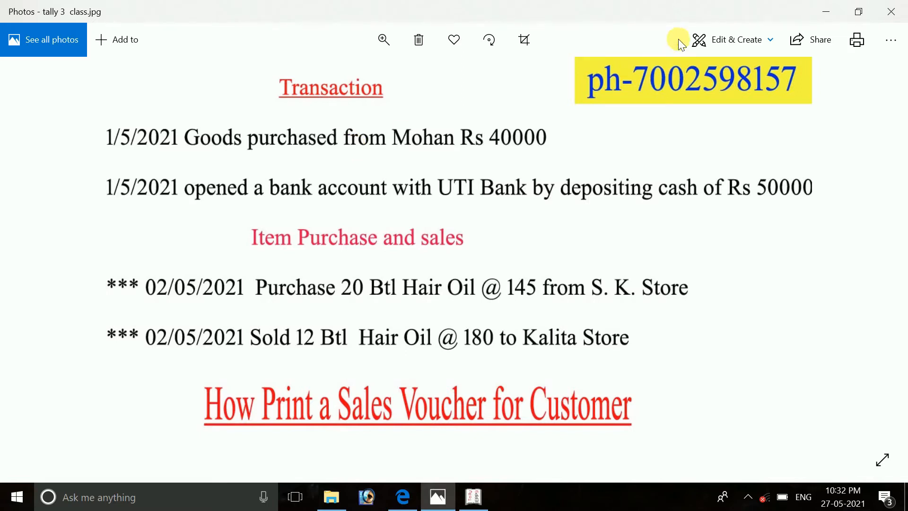
click(825, 11)
key(Down)
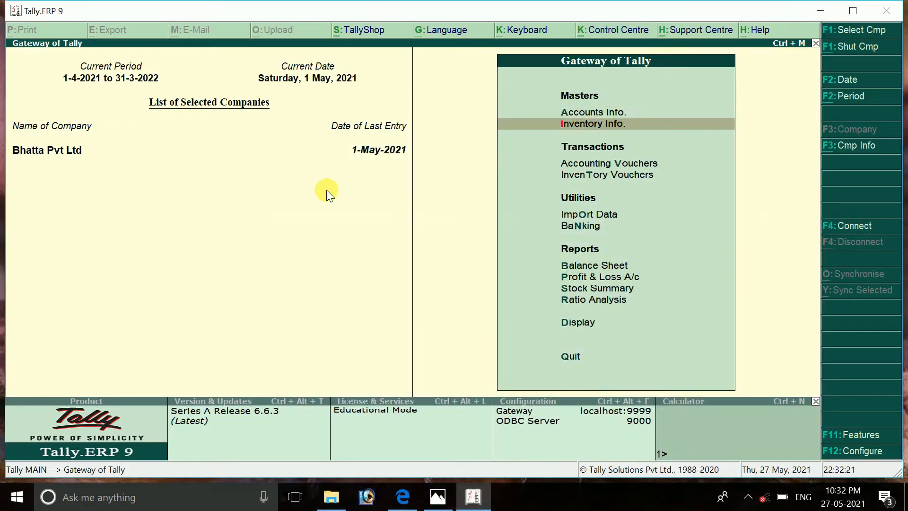
key(Up)
key(Return)
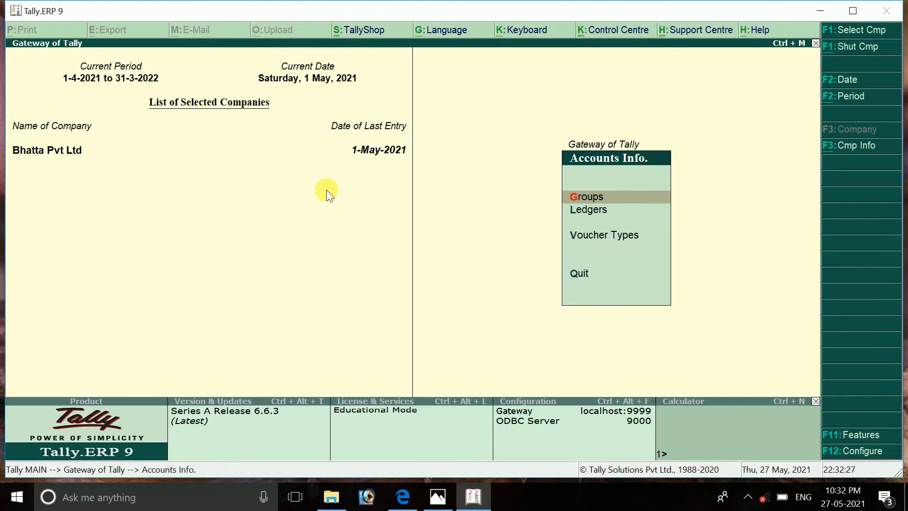
key(Down)
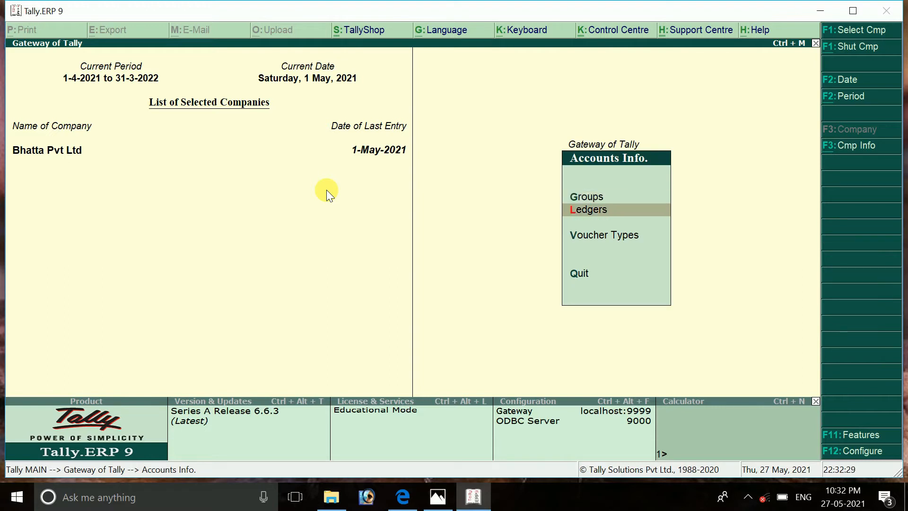
key(Return)
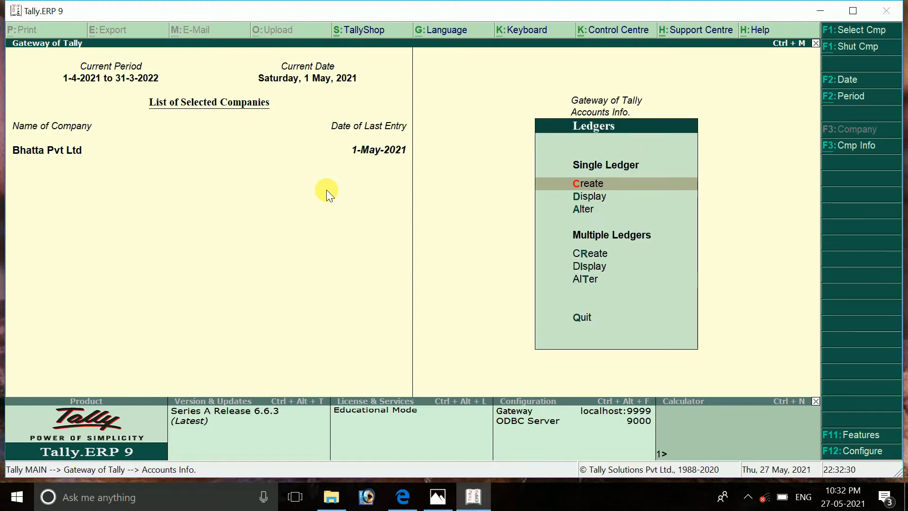
key(Return)
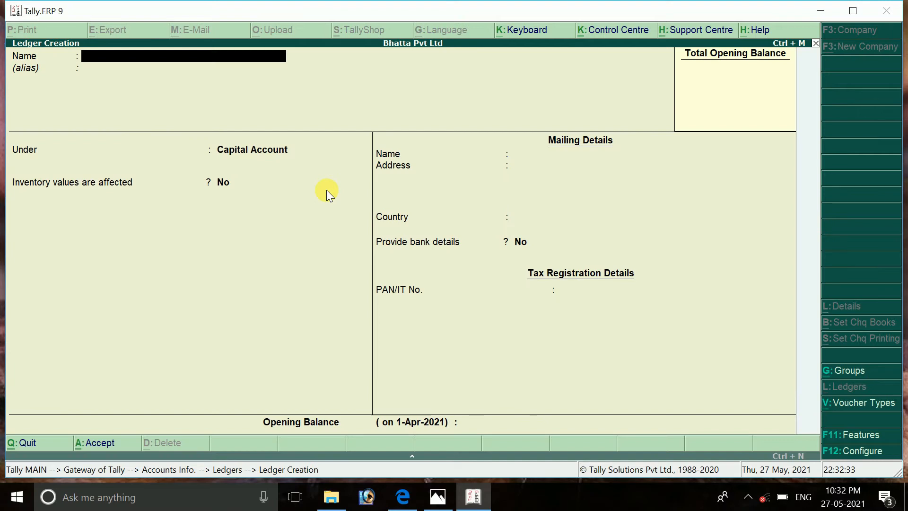
text(Purchase a/c)
key(Return)
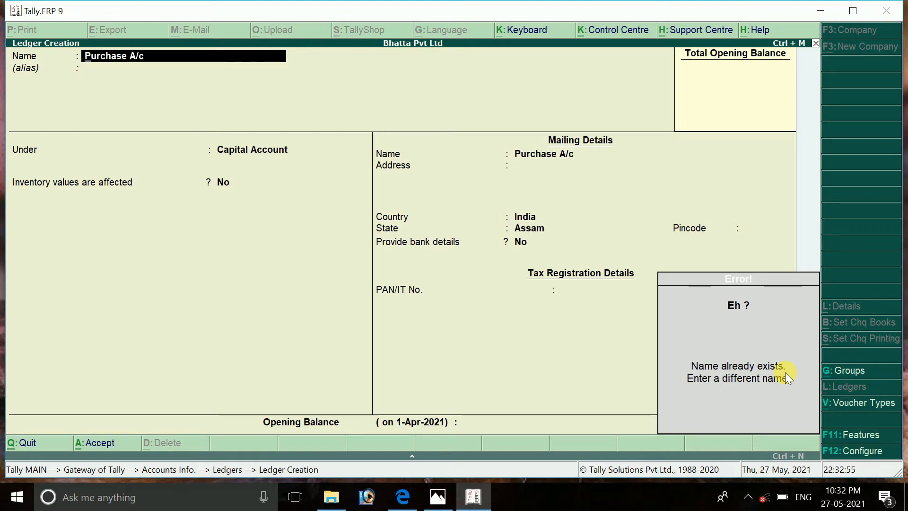
key(Escape)
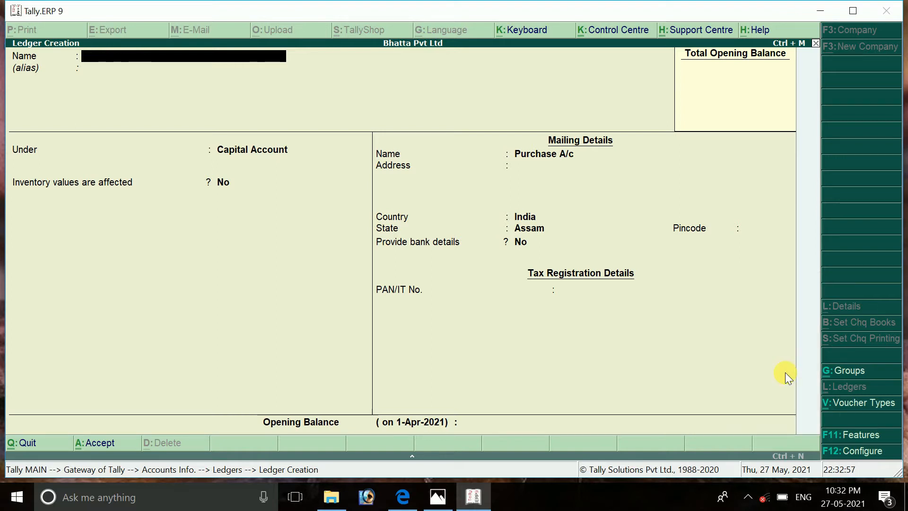
key(Escape)
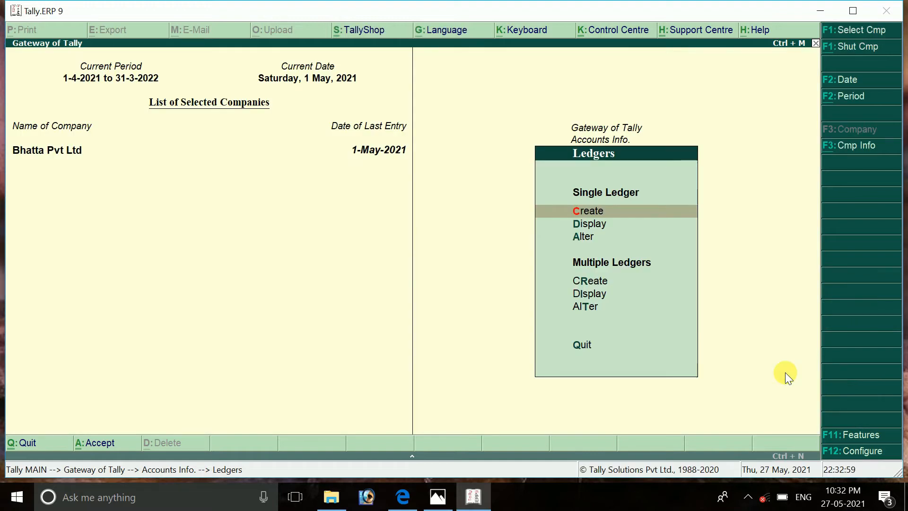
key(Escape)
key(Escape)
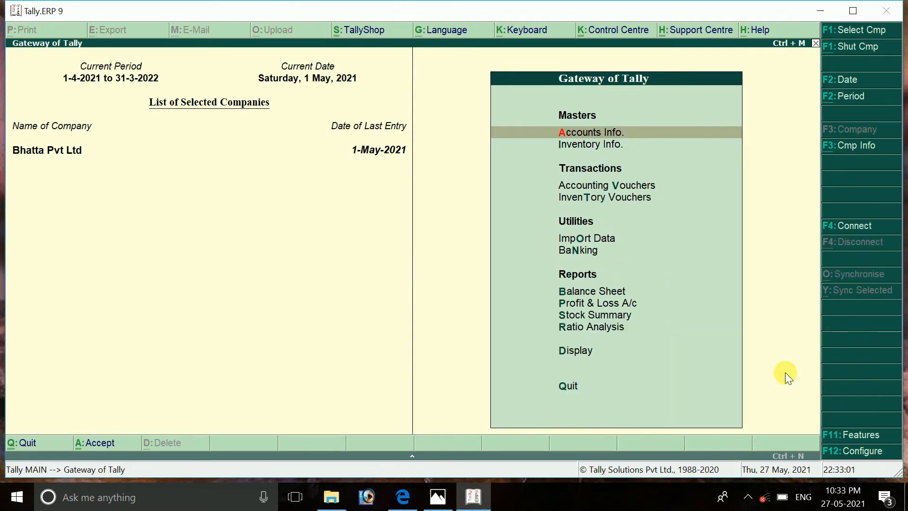
Check the existing single ledgers for the purchase account and compare them with the transaction list in Photos.
key(Down)
key(Up)
key(Return)
key(Down)
key(Return)
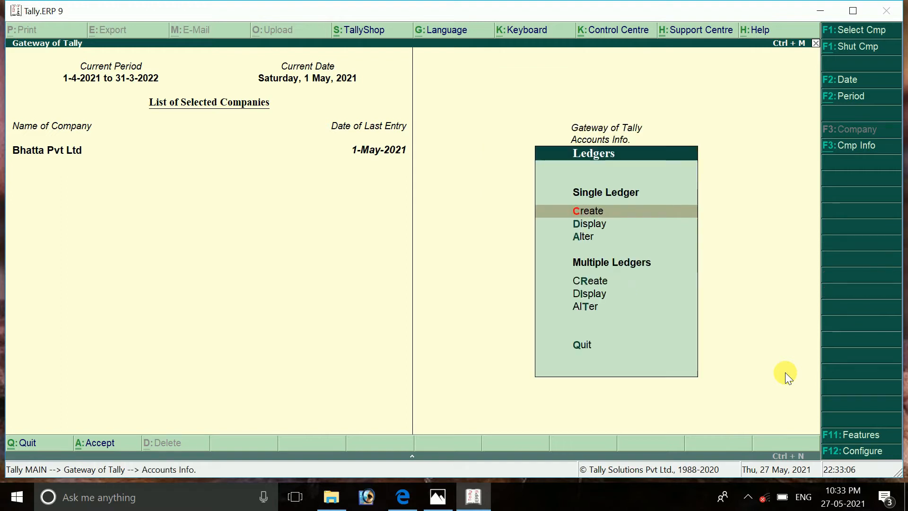
key(Down)
key(Return)
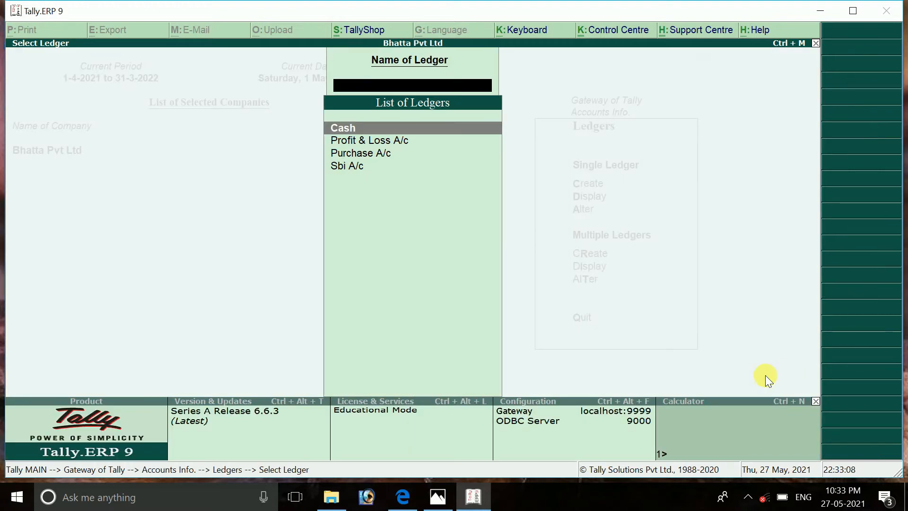
key(Down)
key(Down)
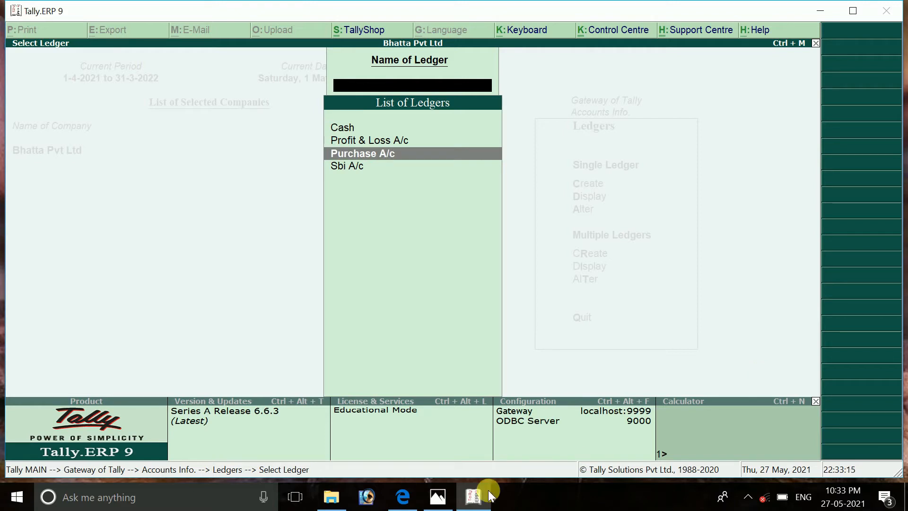
click(438, 497)
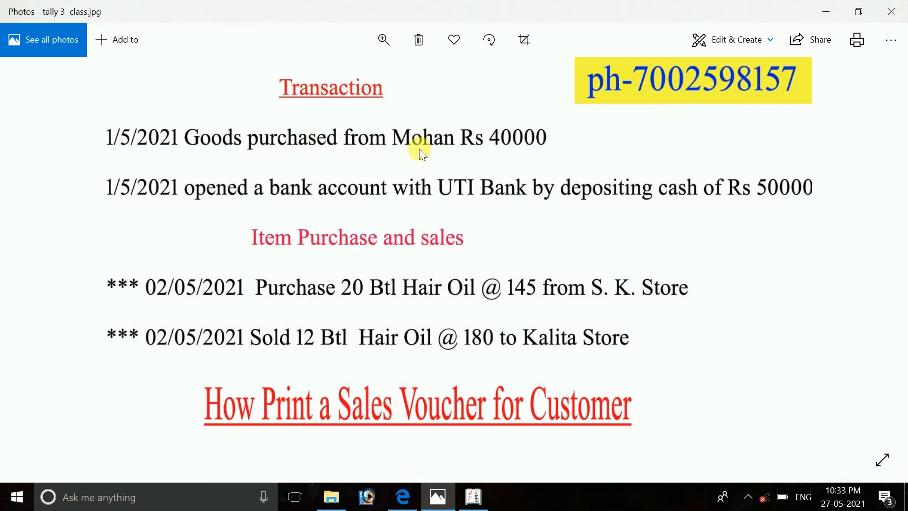
click(828, 12)
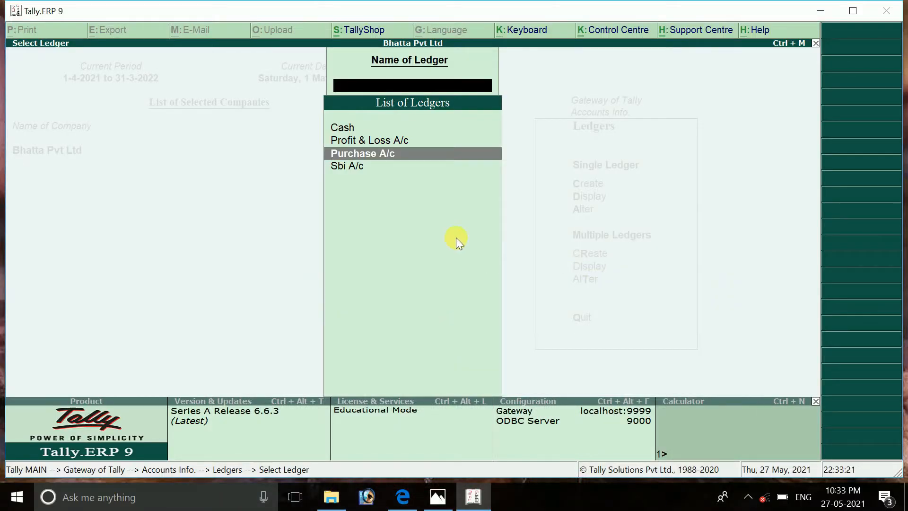
key(Escape)
key(Escape)
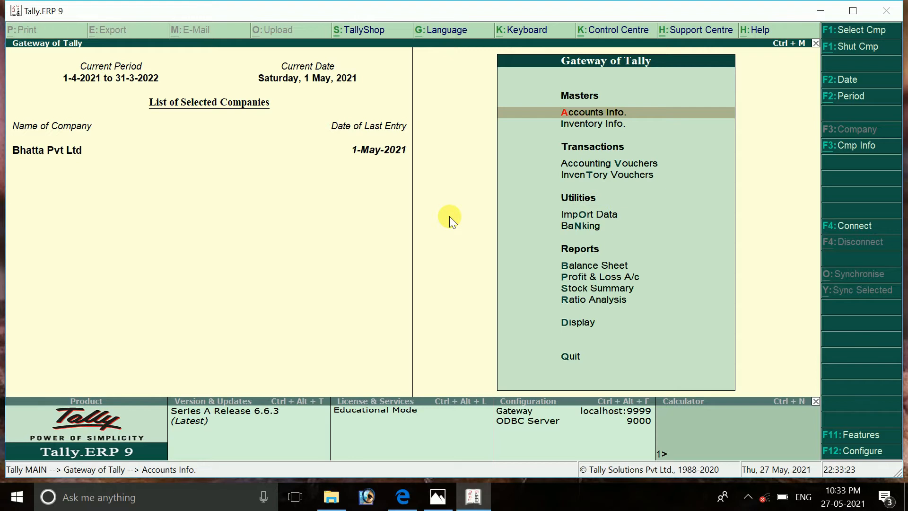
Start a new single ledger named after the supplier in the Rs 40000 goods purchase, ending with A/c.
key(Return)
key(Down)
key(Return)
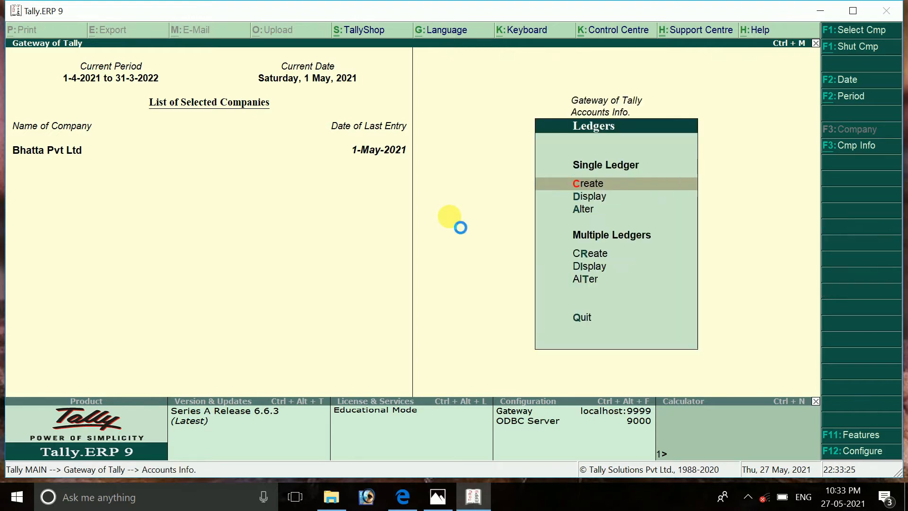
key(Return)
text(Mo)
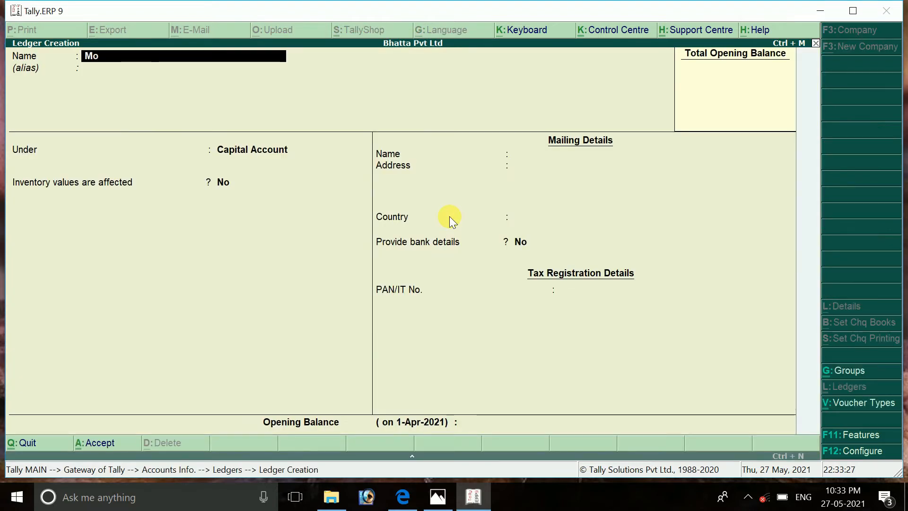
text(han A/c)
key(Return)
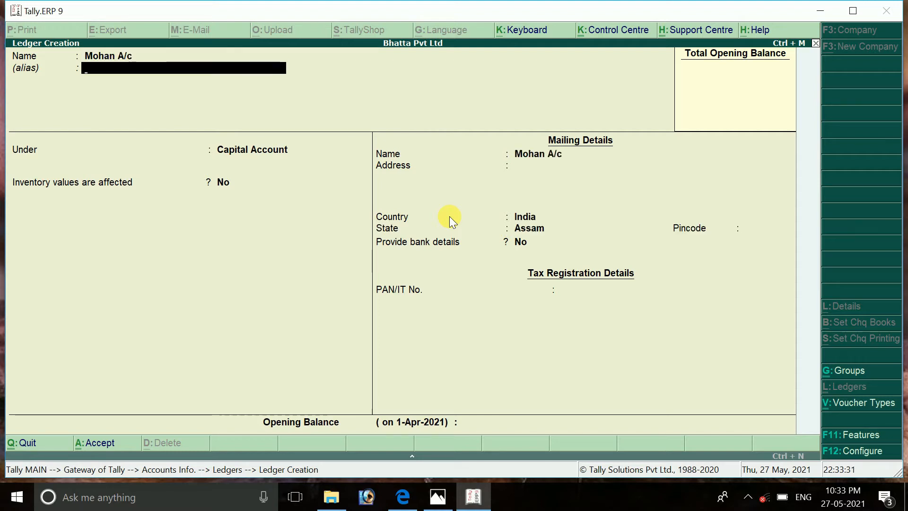
Leave the alias blank and place the supplier's ledger under the Sundry Creditors group.
key(Return)
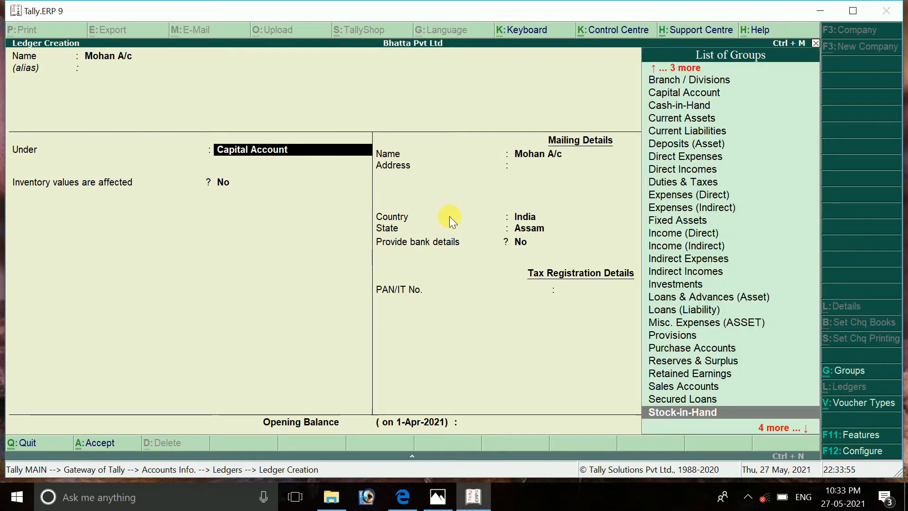
key(Down)
key(Down)
key(Down)
key(Up)
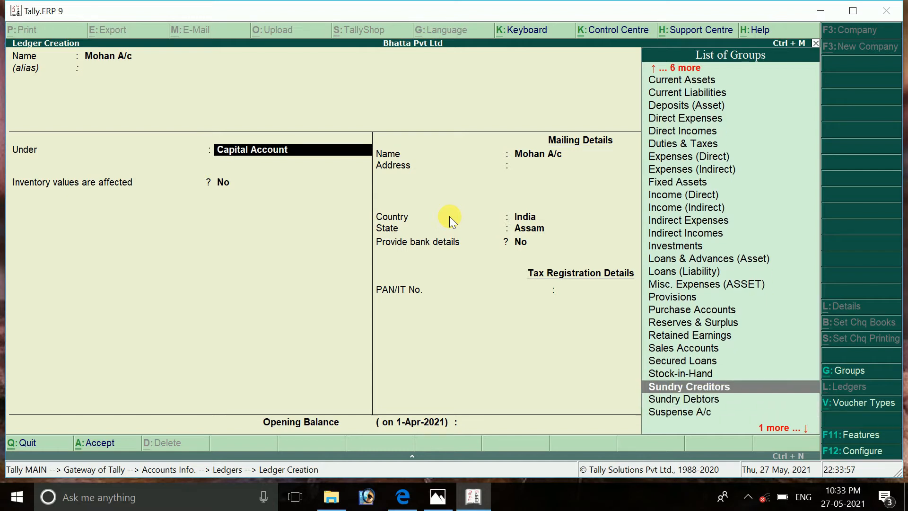
key(Down)
key(Up)
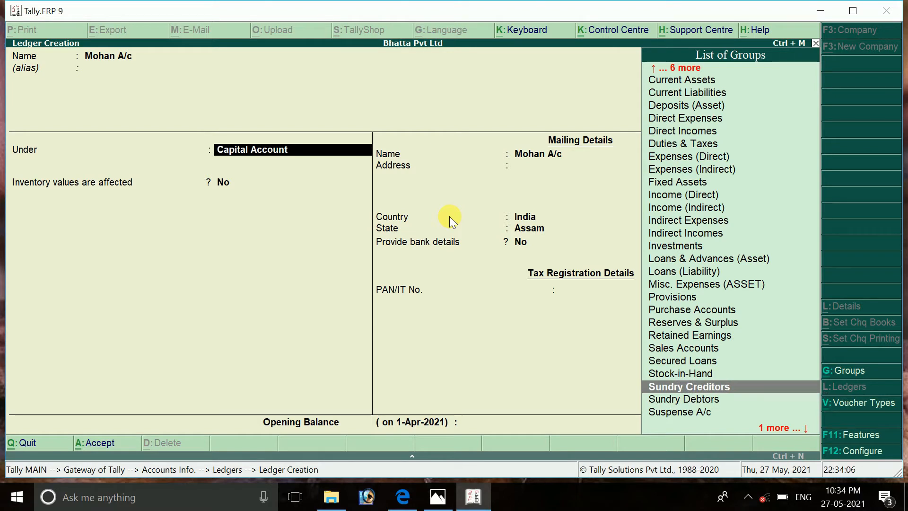
key(Return)
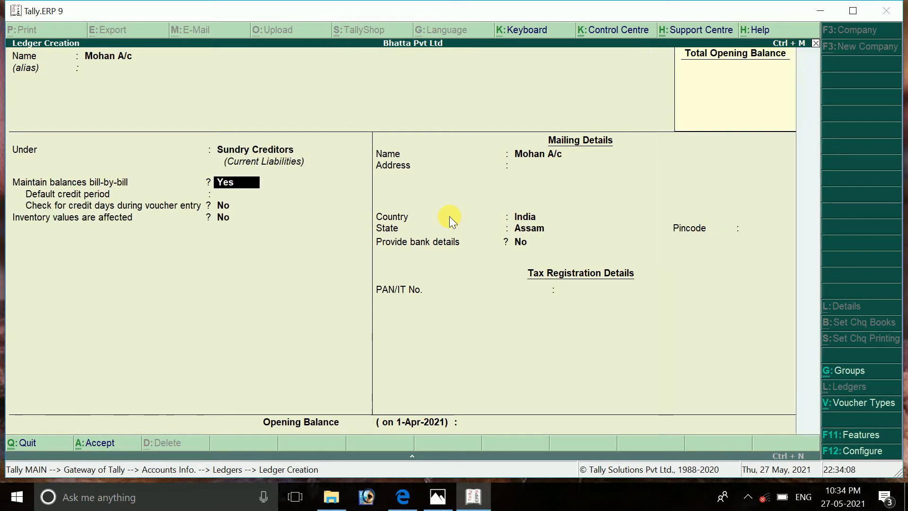
Keep the default billing, mailing, bank and tax details for the supplier's ledger, save it and leave ledger creation.
key(Return)
key(Return)
key(Return)
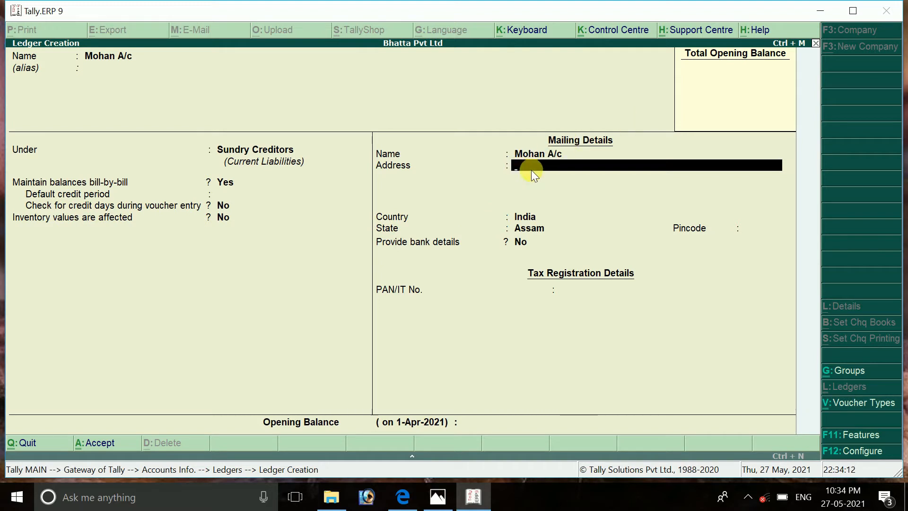
key(Return)
key(Return)
key(Return)
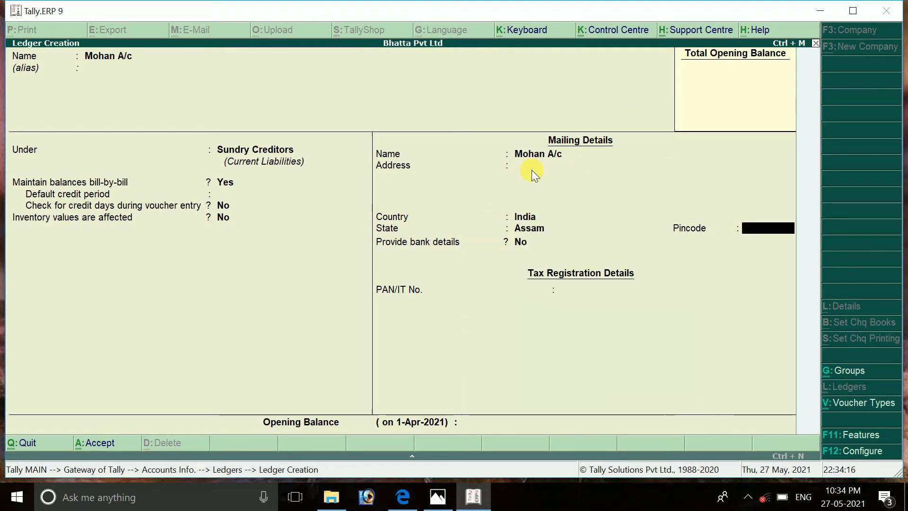
key(Return)
key(Return)
key(Return)
key(Return)
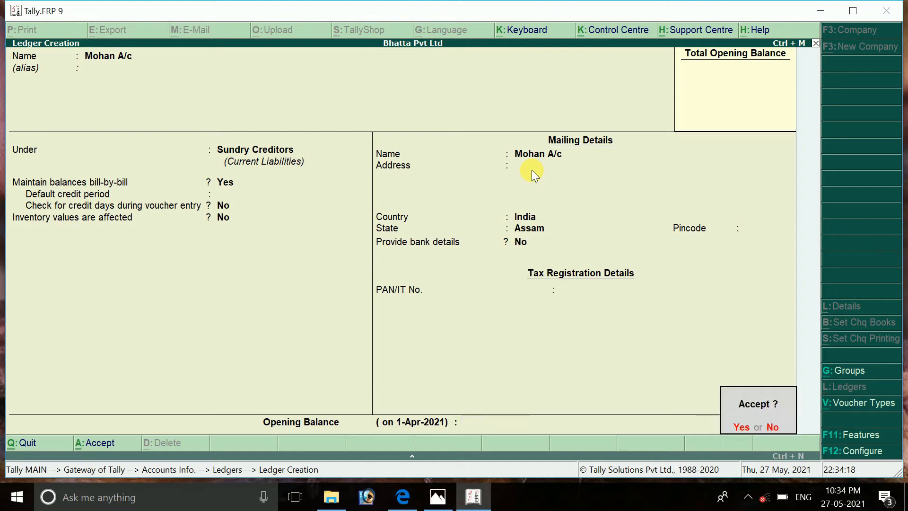
key(Return)
key(Escape)
key(Return)
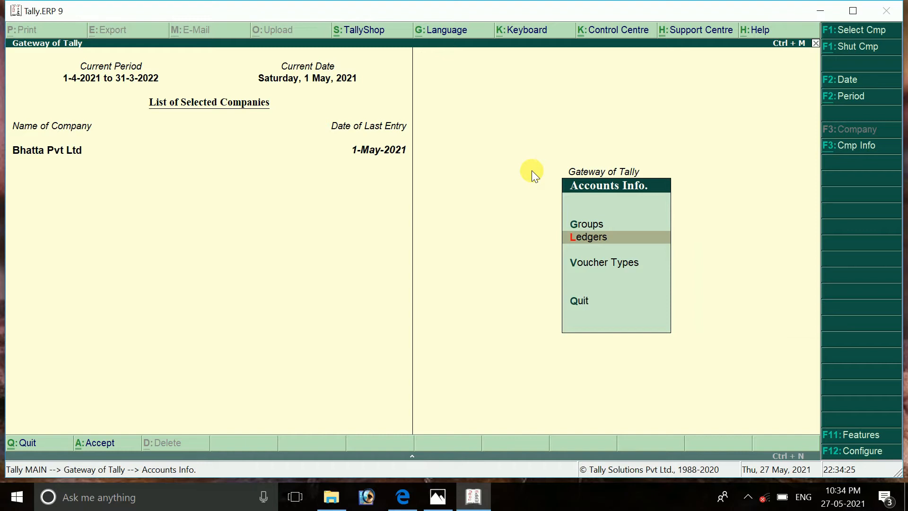
Check the list of ledgers for the new supplier account and compare it with the transaction list in Photos.
key(Return)
key(Down)
key(Down)
key(Return)
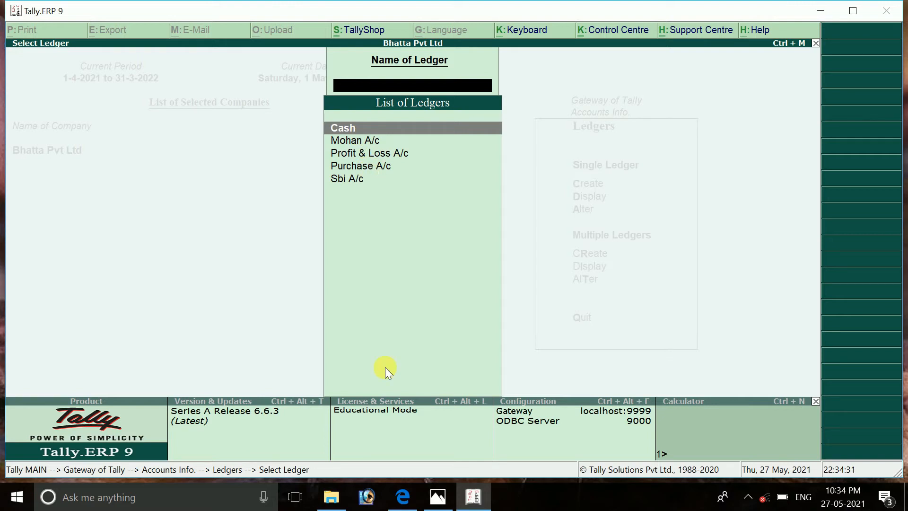
click(437, 497)
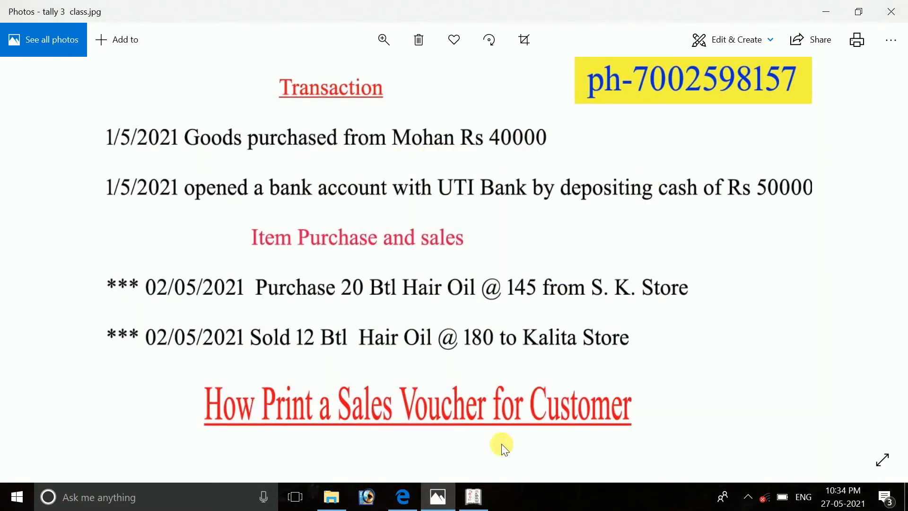
click(492, 496)
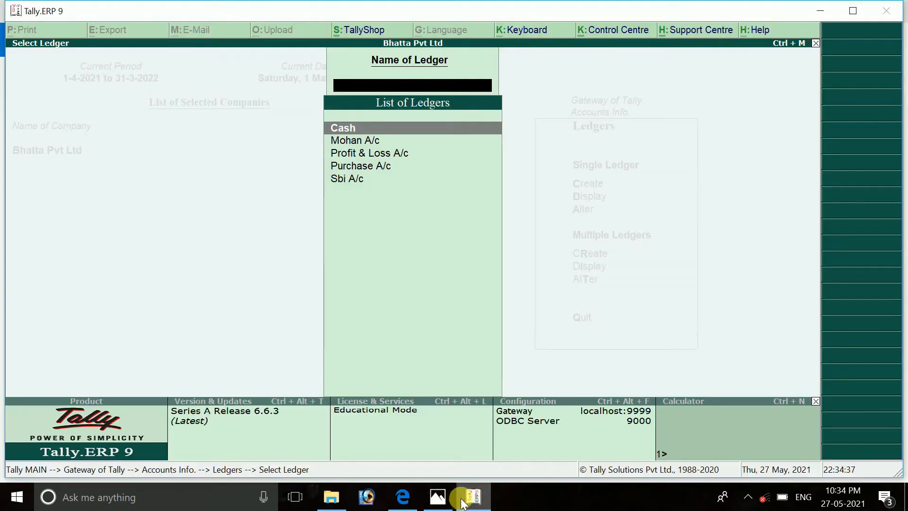
key(Escape)
key(Escape)
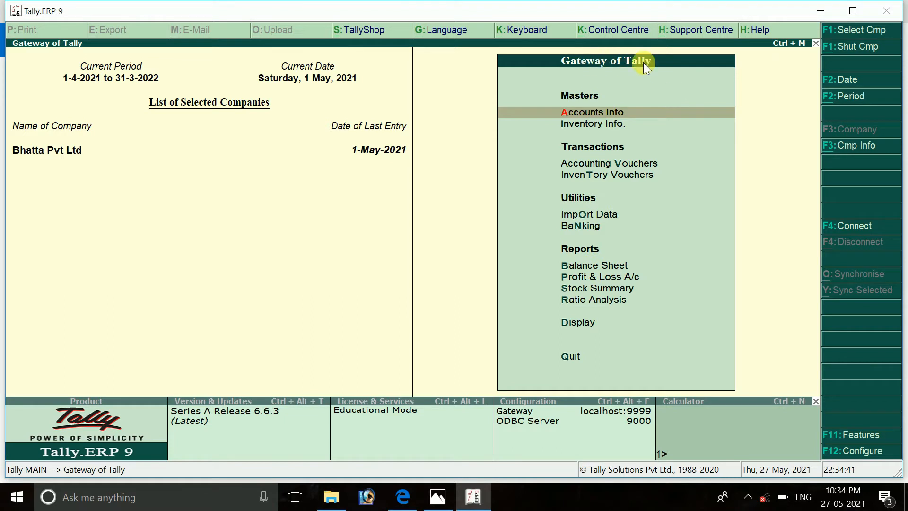
Open accounting voucher creation and check the Rs 40000 goods purchase in the Photos transaction list before returning to Tally.
key(Down)
key(Down)
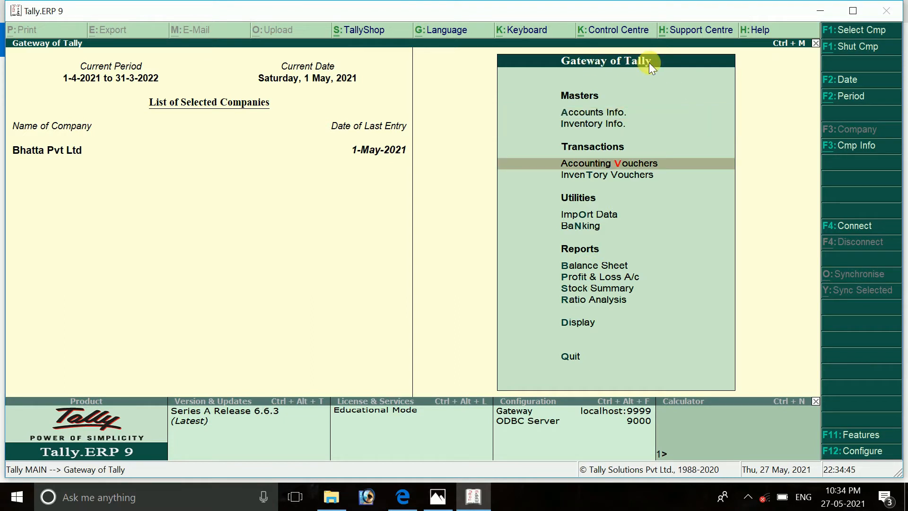
key(Return)
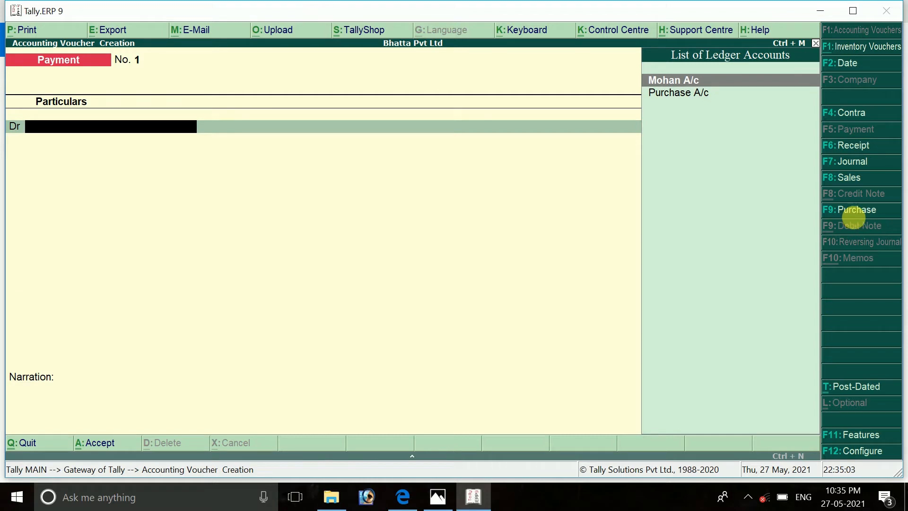
click(438, 497)
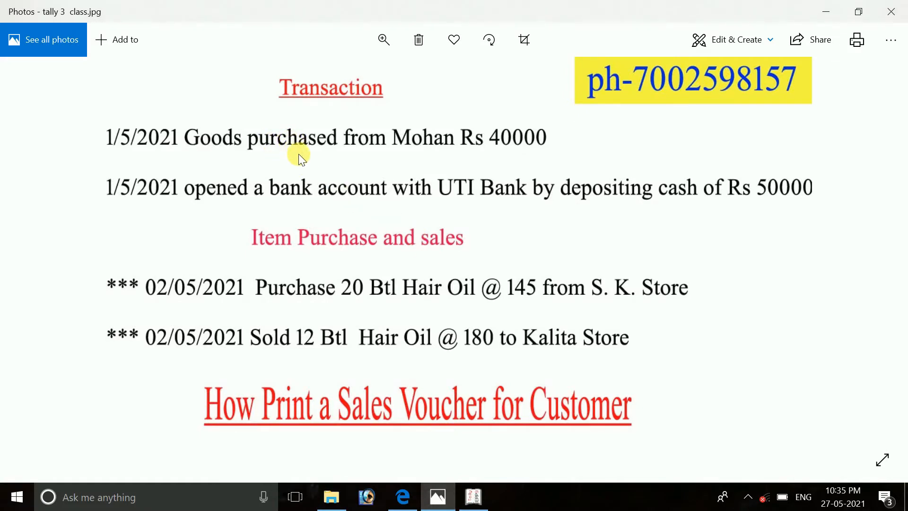
click(474, 497)
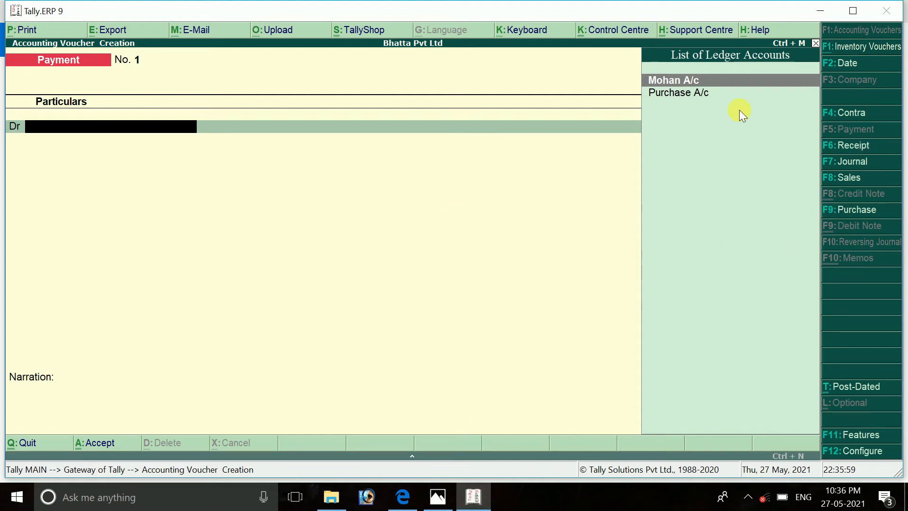
Recheck the Rs 40000 goods purchase in Photos, return to Tally and start a purchase voucher in voucher mode.
click(439, 495)
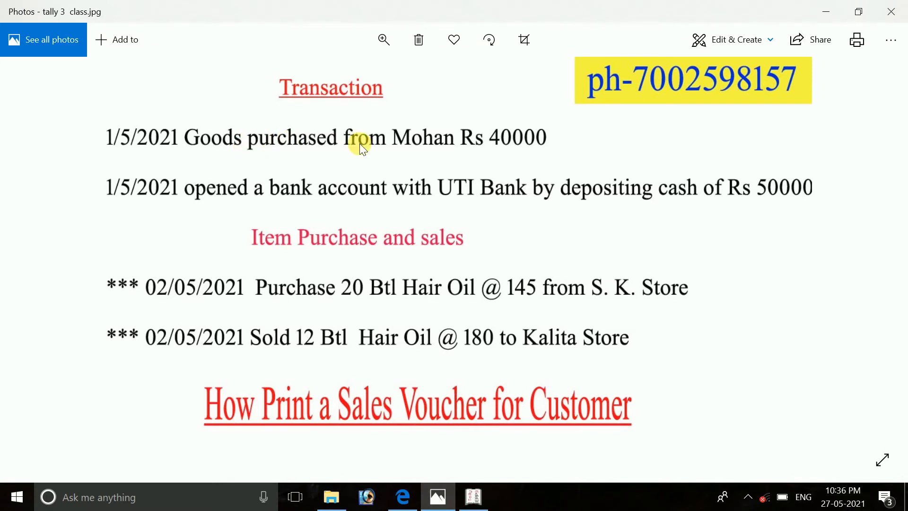
key(alt+Tab)
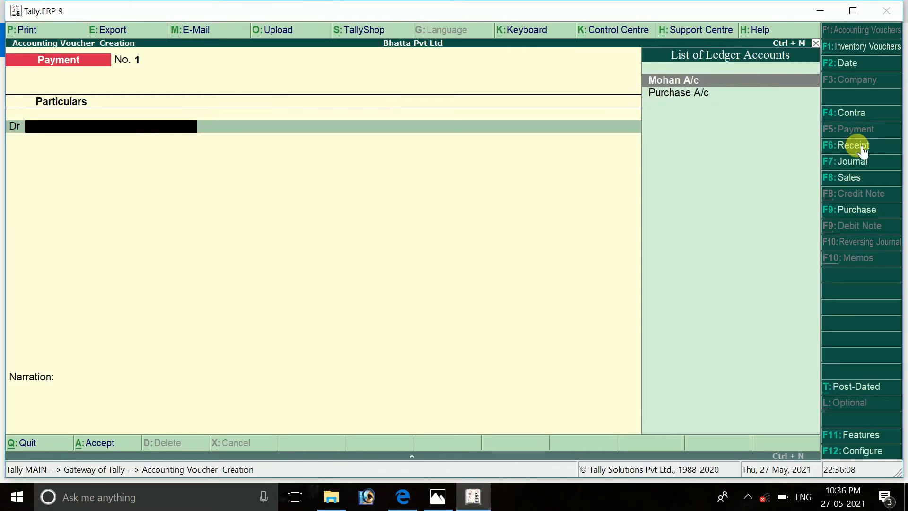
click(839, 216)
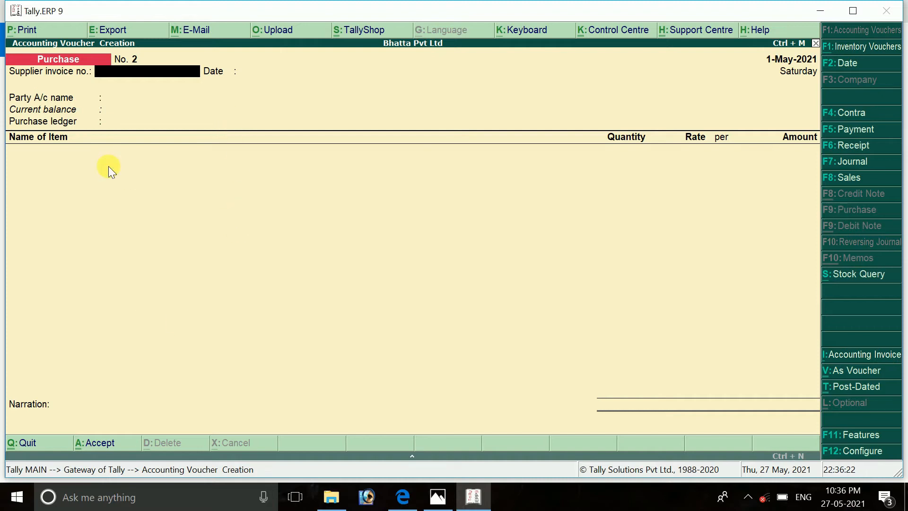
click(853, 371)
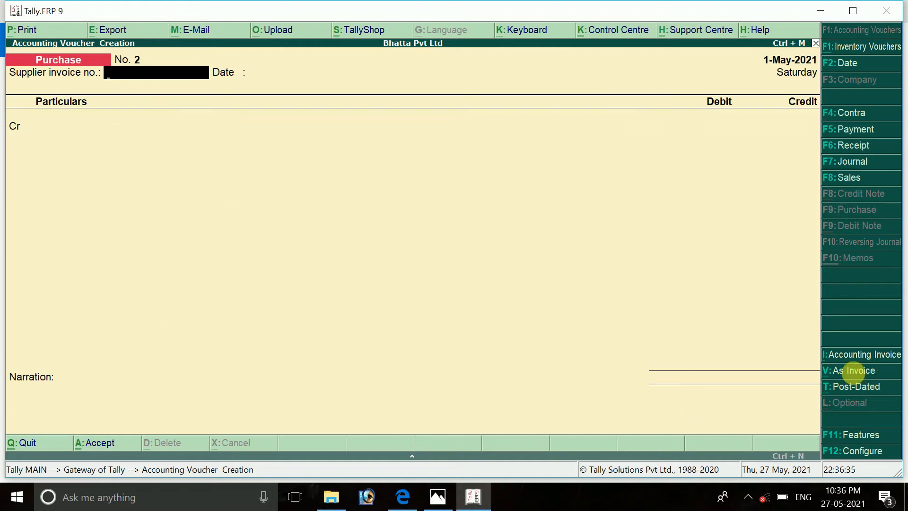
click(853, 370)
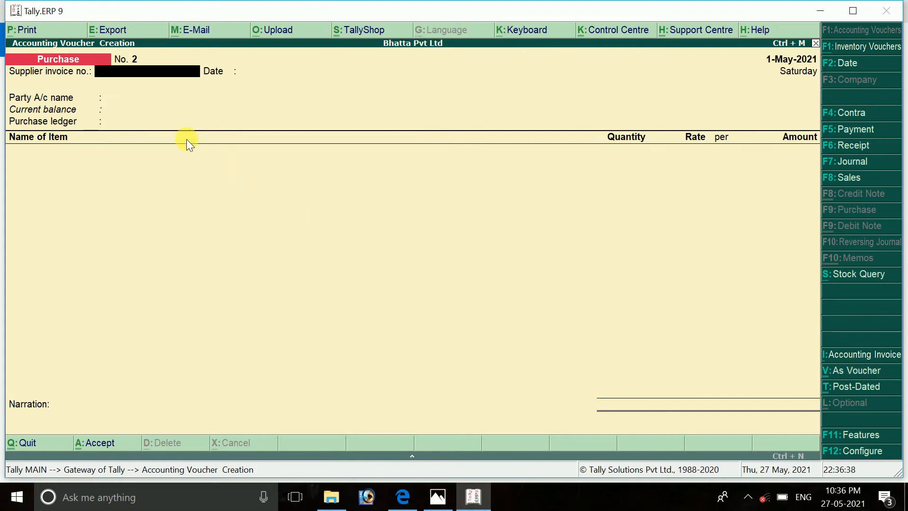
key(ctrl+v)
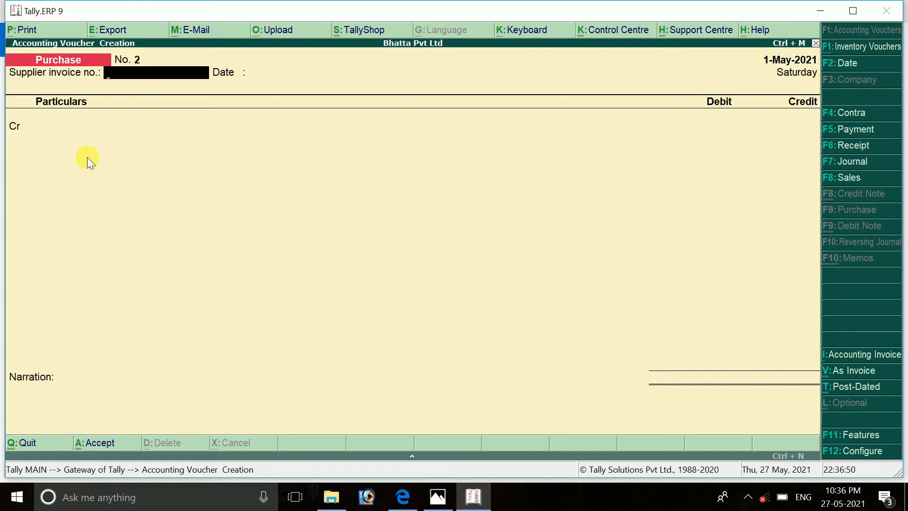
key(ctrl+v)
key(ctrl+v)
Leave the supplier invoice number and date blank, choose the supplier's ledger as the credit account and keep the default party details.
key(Return)
key(Return)
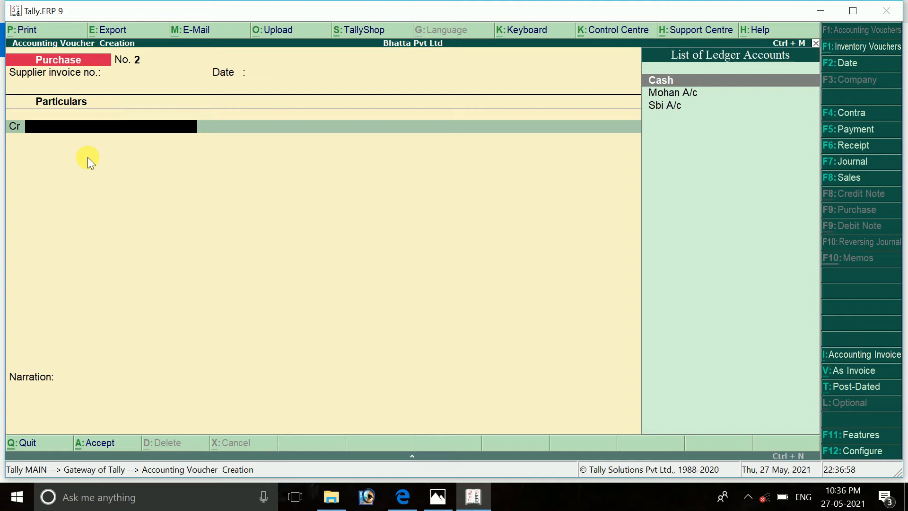
key(Down)
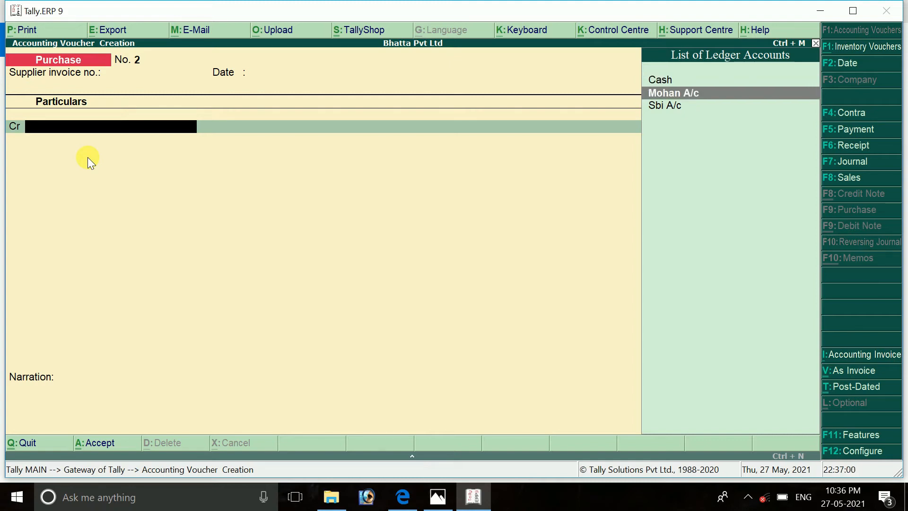
key(Return)
key(Return)
key(Return)
key(Return)
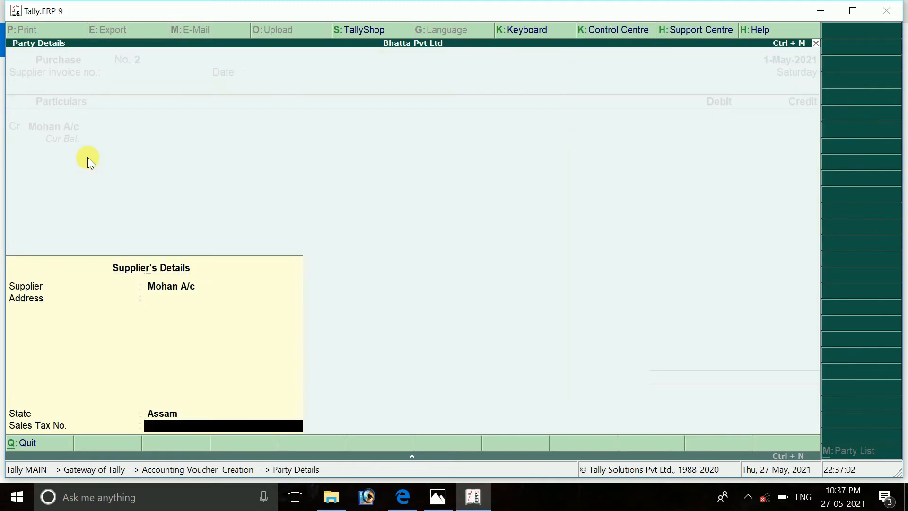
key(Return)
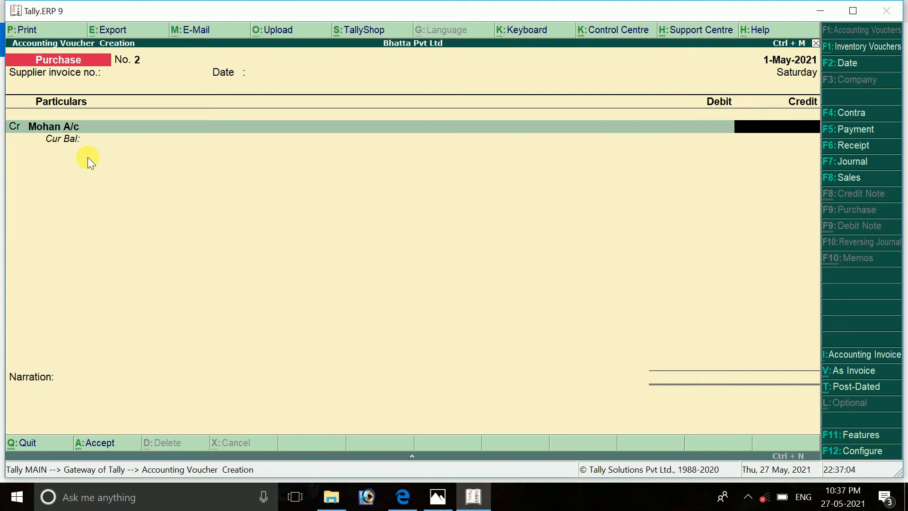
Credit the supplier's ledger with 40000 and set its bill-wise adjustment to On Account.
text(40000)
key(Return)
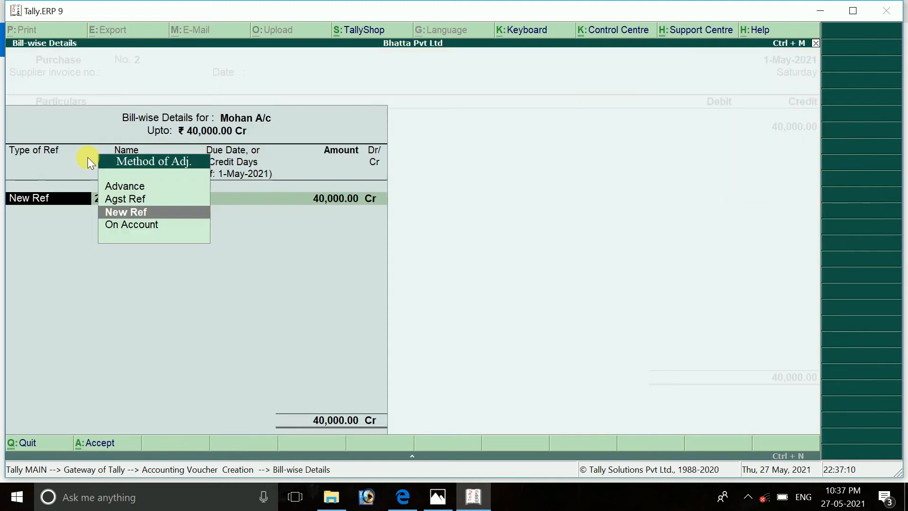
key(Down)
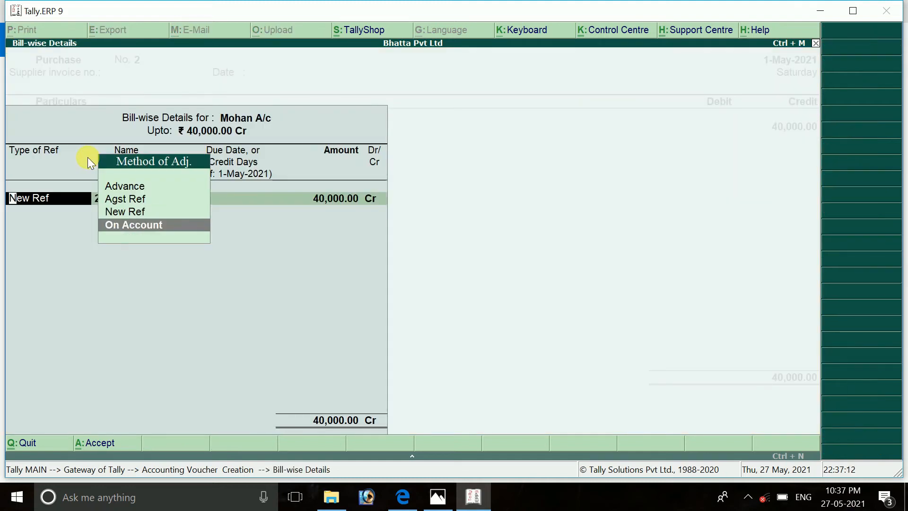
key(Return)
key(Return)
key(Return)
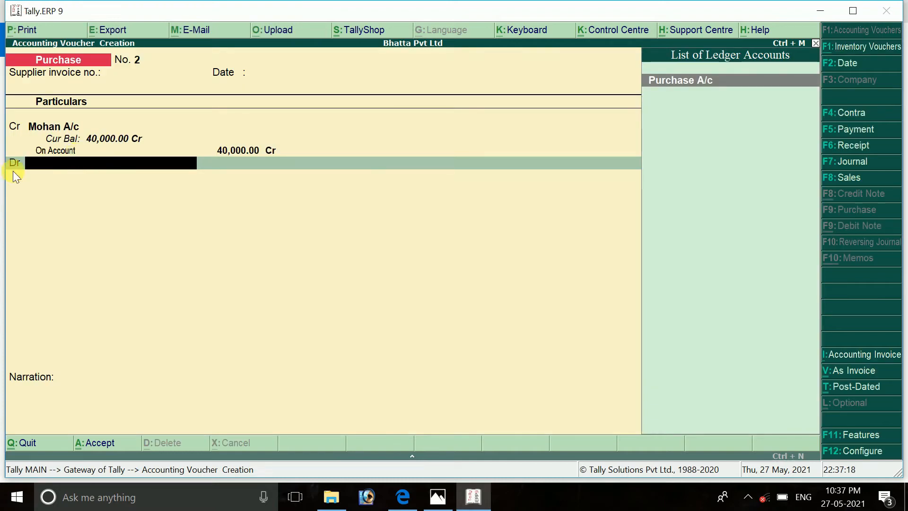
Debit Purchase A/c with 40,000.00, leaving its inventory allocations empty.
key(Return)
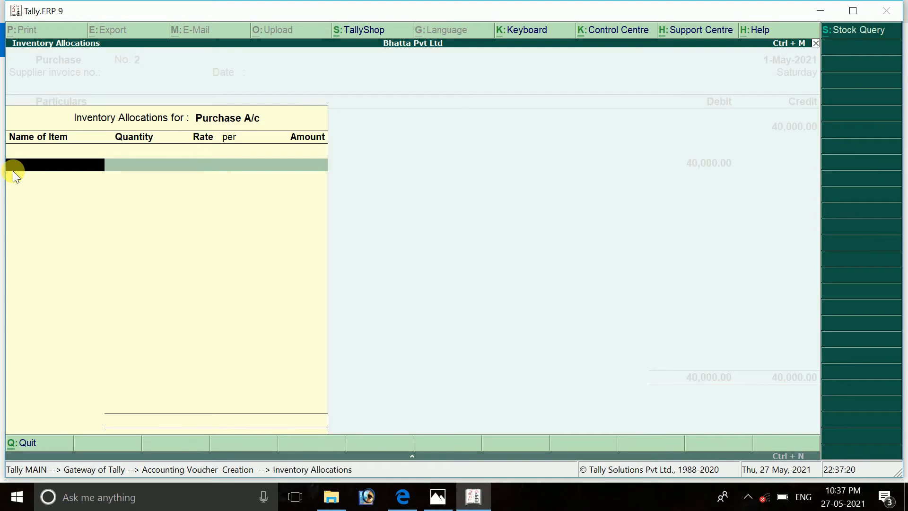
key(Return)
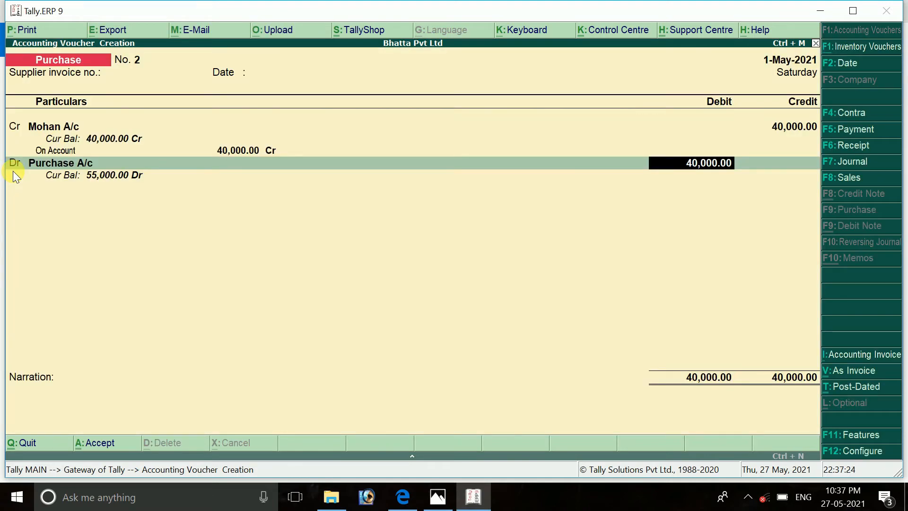
key(Return)
Enter the narration "being purchase from" followed by the supplier's name, save the purchase voucher and leave voucher creation.
text(being)
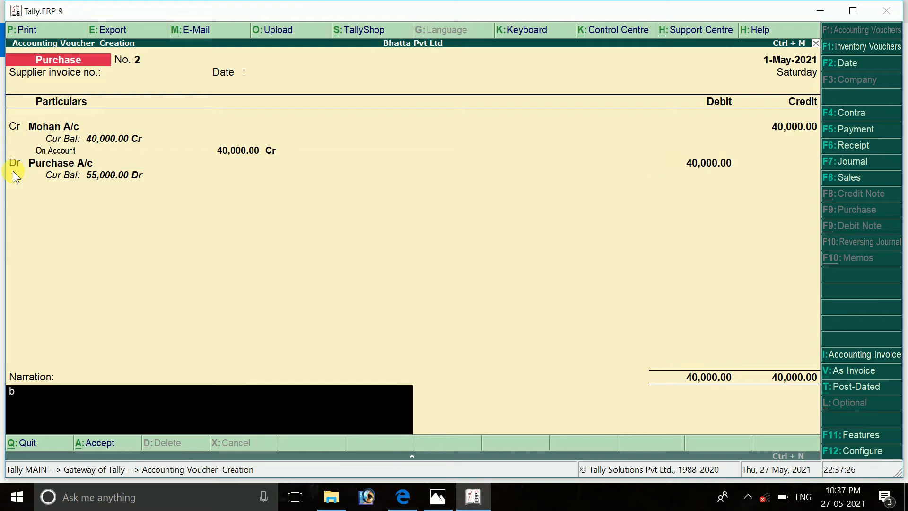
text( pur)
text(chase from mohan)
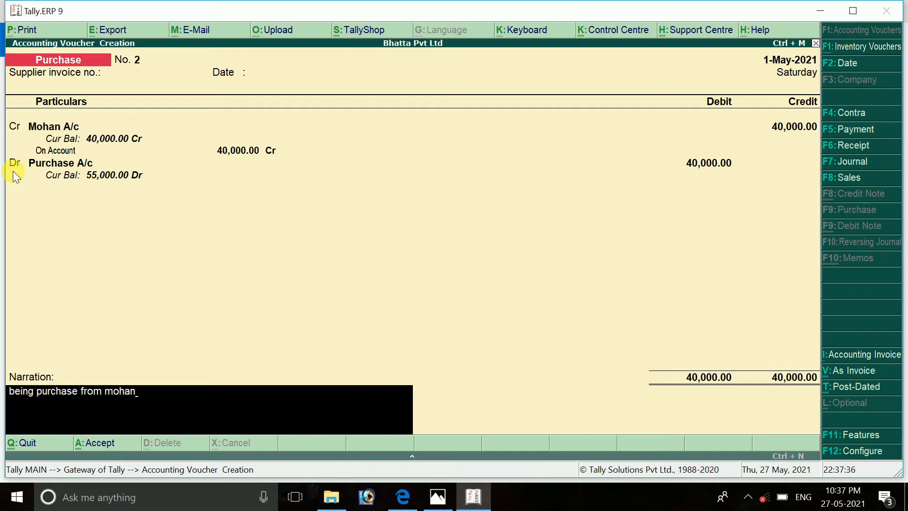
key(Return)
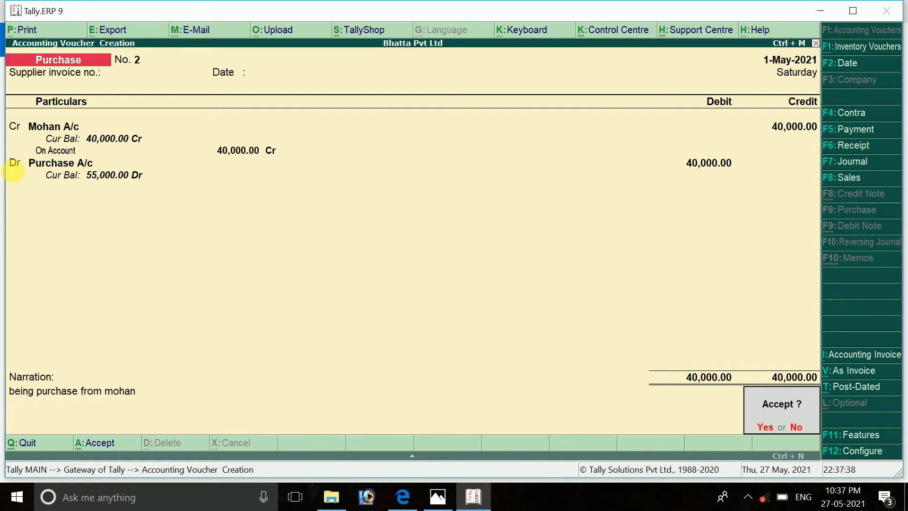
key(Return)
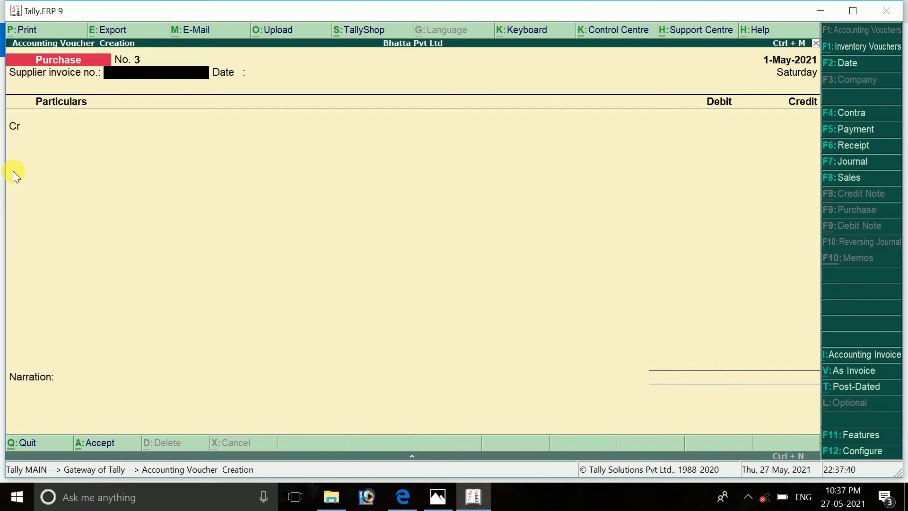
key(Escape)
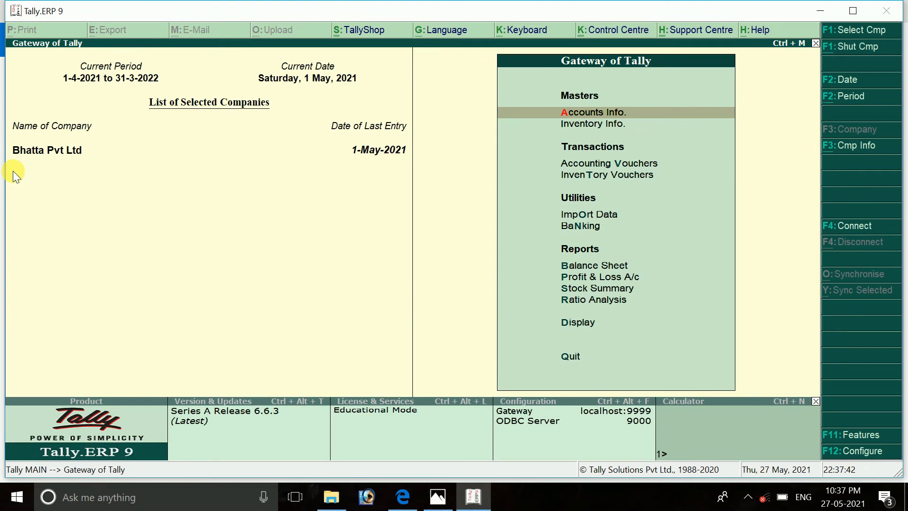
Open the Day Book report for 1-May-2021.
key(Down)
key(Down)
key(Down)
key(Down)
key(Down)
key(Down)
key(Down)
key(Down)
key(Down)
key(Down)
key(Return)
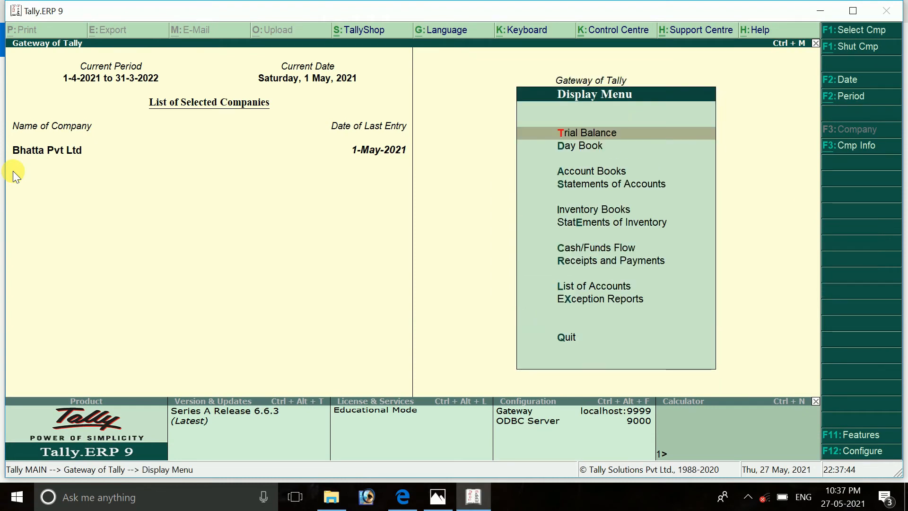
key(Down)
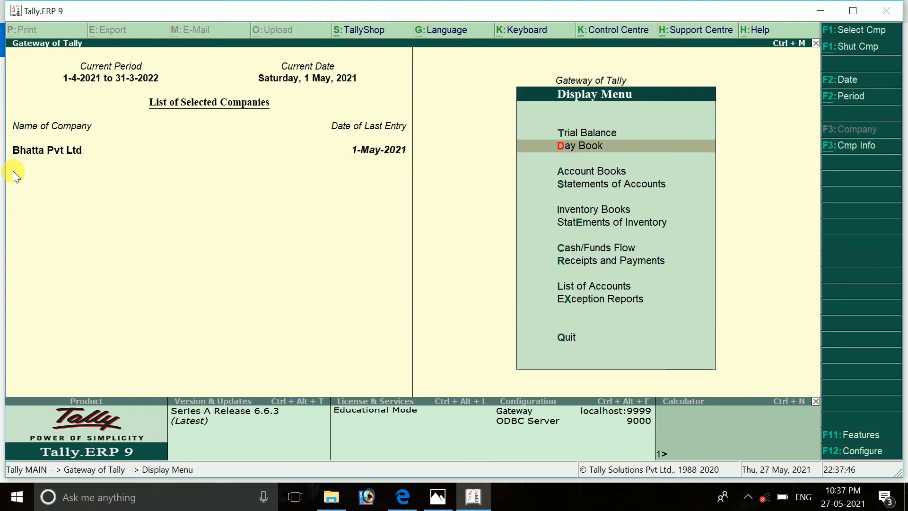
key(Return)
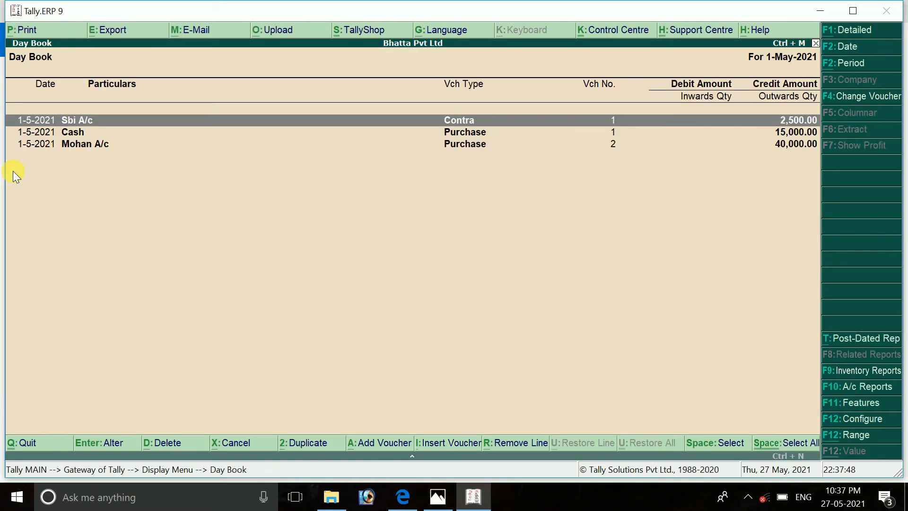
Look through the Day Book's vouchers to check the new purchase entry and return to the Gateway of Tally.
key(Down)
key(Down)
key(Up)
key(Down)
key(Up)
key(Down)
key(Up)
key(Down)
key(Escape)
key(Escape)
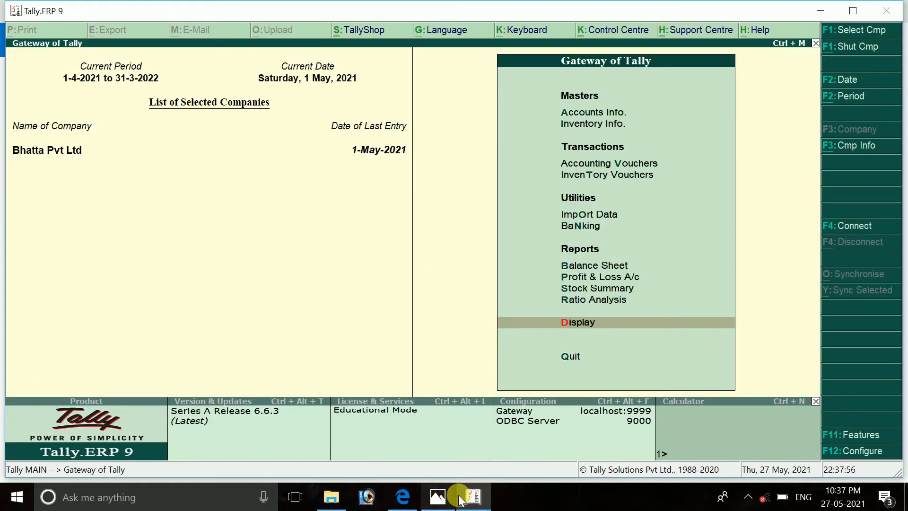
Read the UTI Bank account opening transaction in Photos, minimize Photos and return to Tally.
click(438, 497)
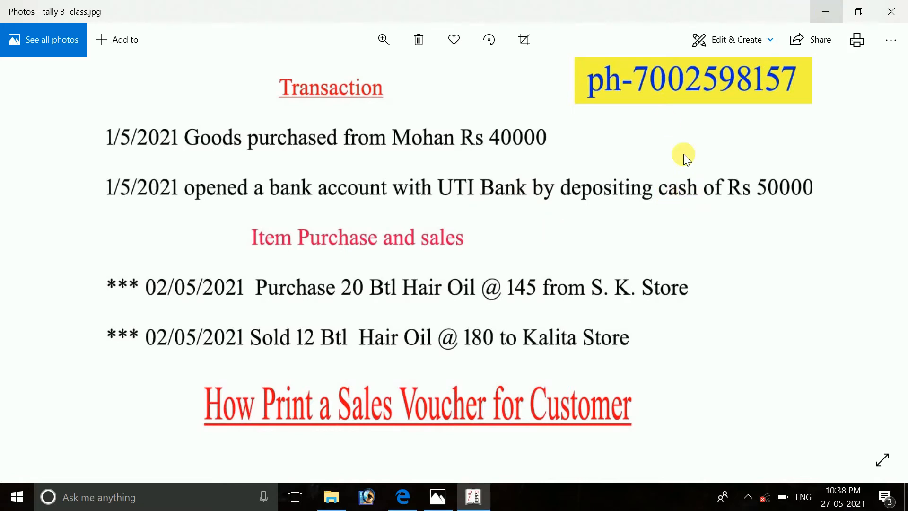
click(827, 14)
mouse_move(472, 499)
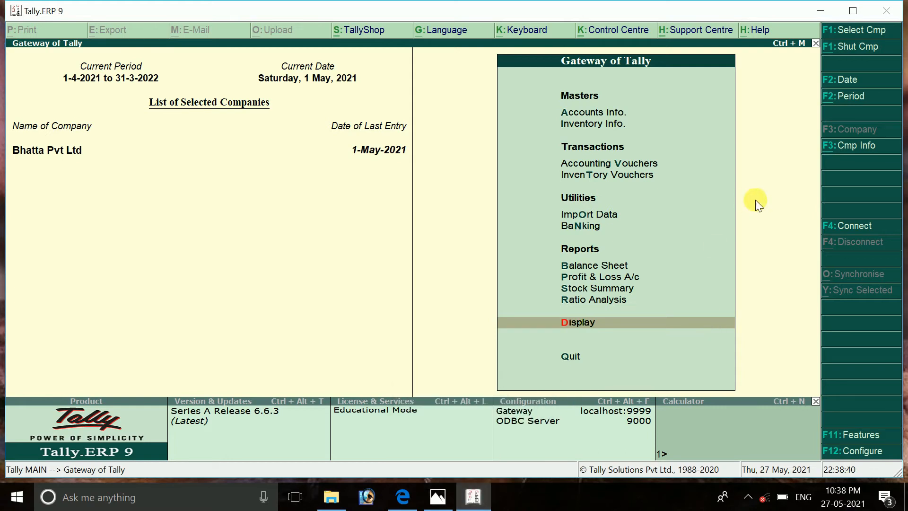
Start creating a single ledger named Uti A/c and leave its alias blank.
key(Up)
key(Up)
key(Up)
key(Up)
key(Up)
key(Up)
key(Up)
key(Up)
key(Up)
key(Up)
key(Return)
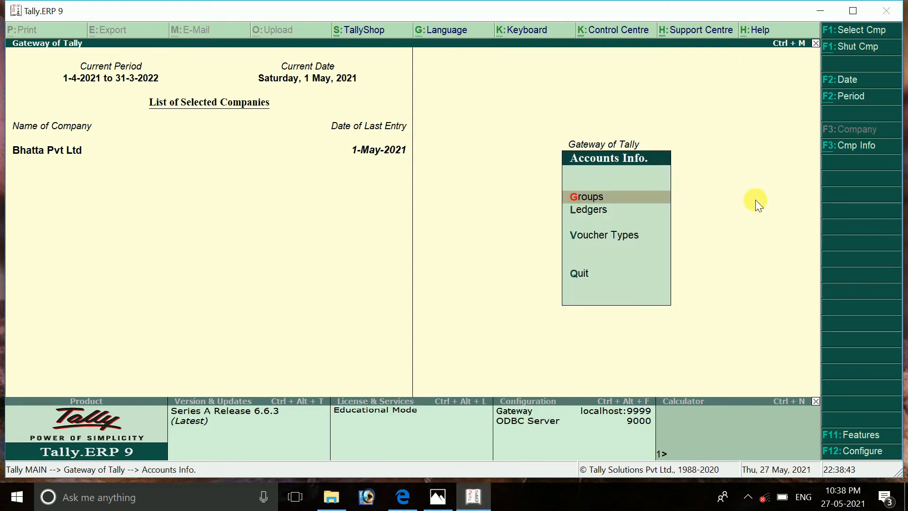
key(Down)
key(Return)
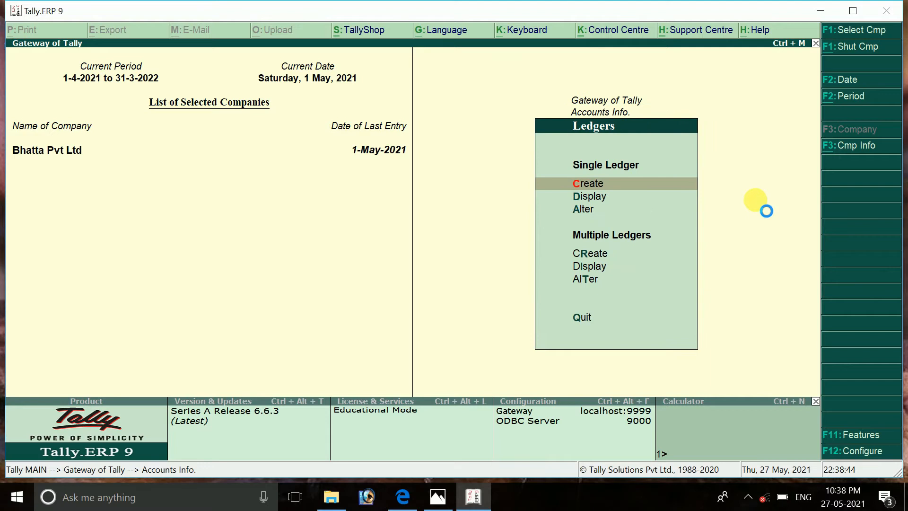
key(Return)
text(Uti)
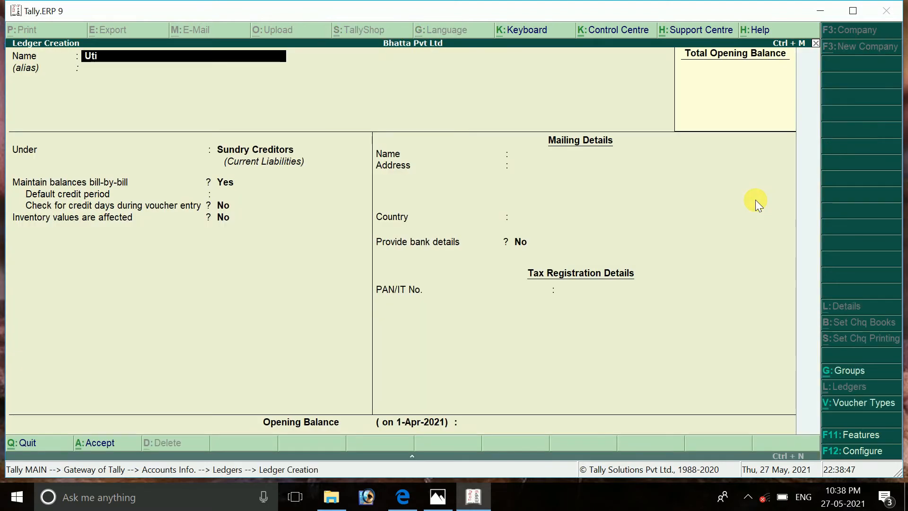
text( a)
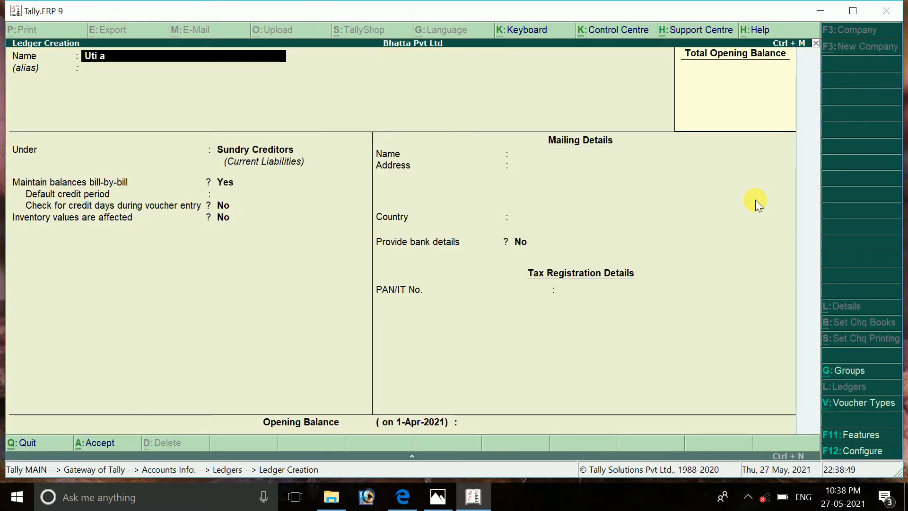
text(/c)
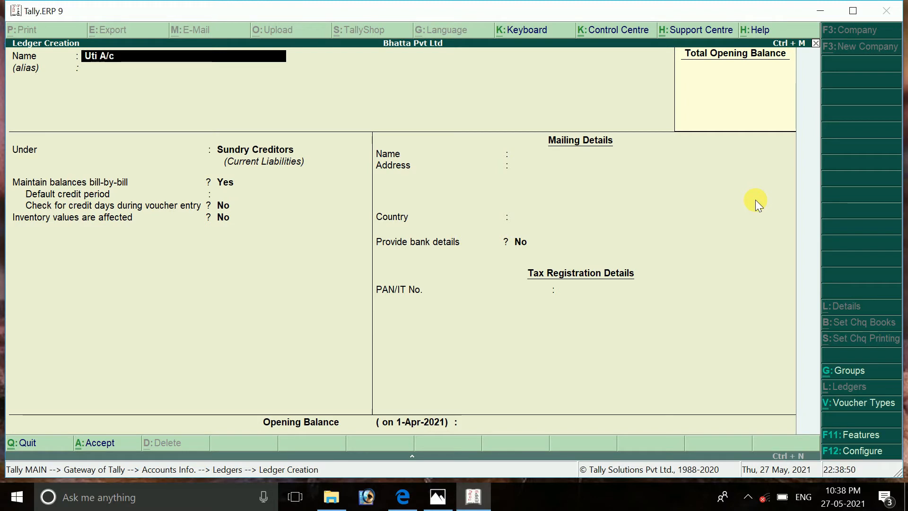
key(Return)
key(Return)
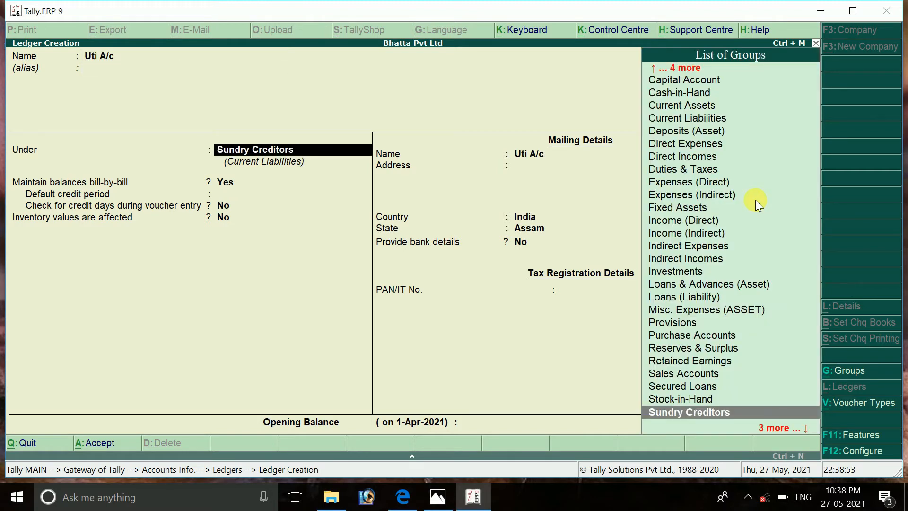
Place the Uti A/c ledger under the Bank Accounts group.
key(Up)
key(Up)
key(Up)
key(Up)
key(Up)
key(Up)
key(Up)
key(Up)
key(Up)
key(Up)
key(Up)
key(Up)
key(Up)
key(Up)
key(Up)
key(Up)
key(Up)
key(Up)
key(Up)
key(Up)
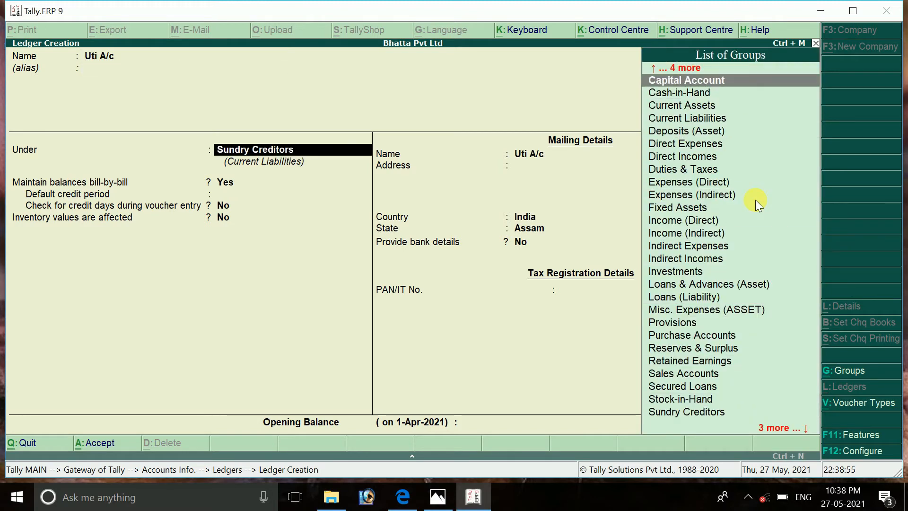
key(Down)
key(Down)
key(Down)
key(Down)
key(Down)
key(Down)
key(Up)
key(Up)
key(Up)
key(Up)
key(Up)
key(Up)
key(Up)
key(Up)
key(Up)
key(Up)
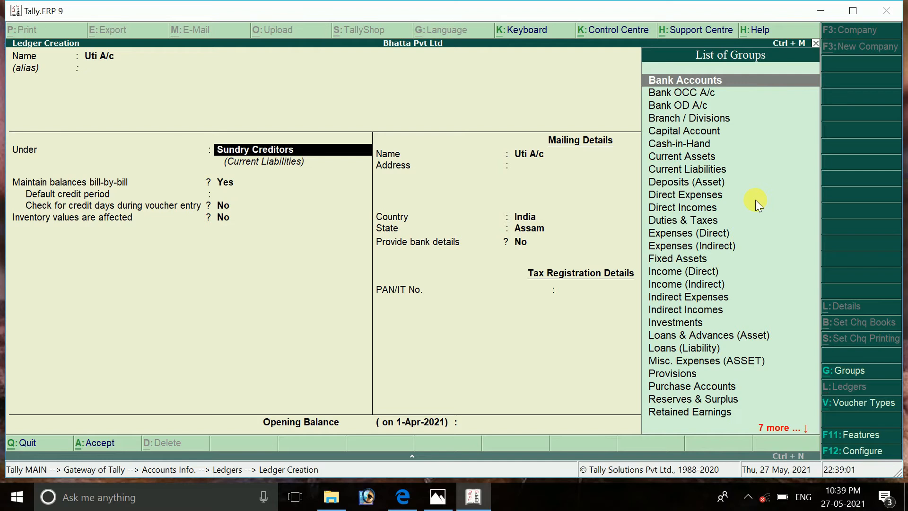
key(Return)
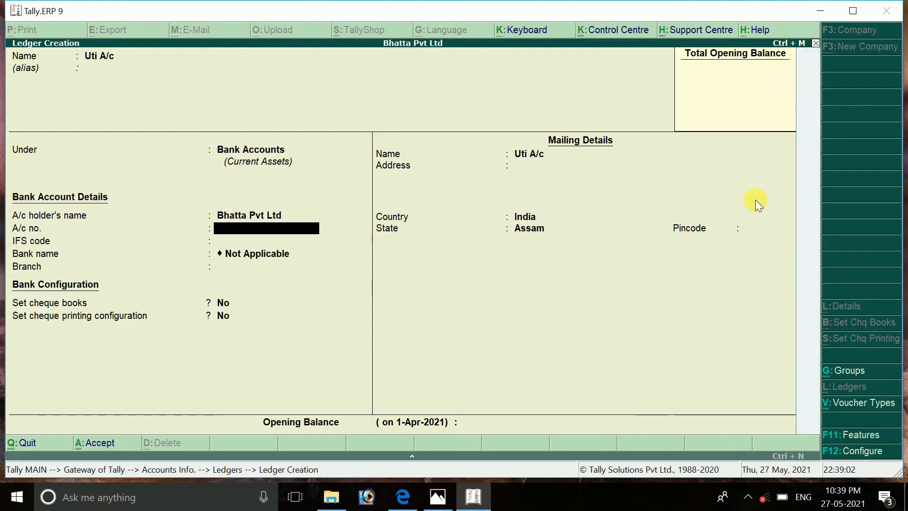
Leave the remaining bank and mailing details at their defaults, save the Uti A/c ledger and leave ledger creation.
key(Return)
key(Return)
key(Return)
key(Return)
key(Return)
key(Return)
key(Return)
key(Return)
key(Return)
key(Return)
key(Return)
key(Return)
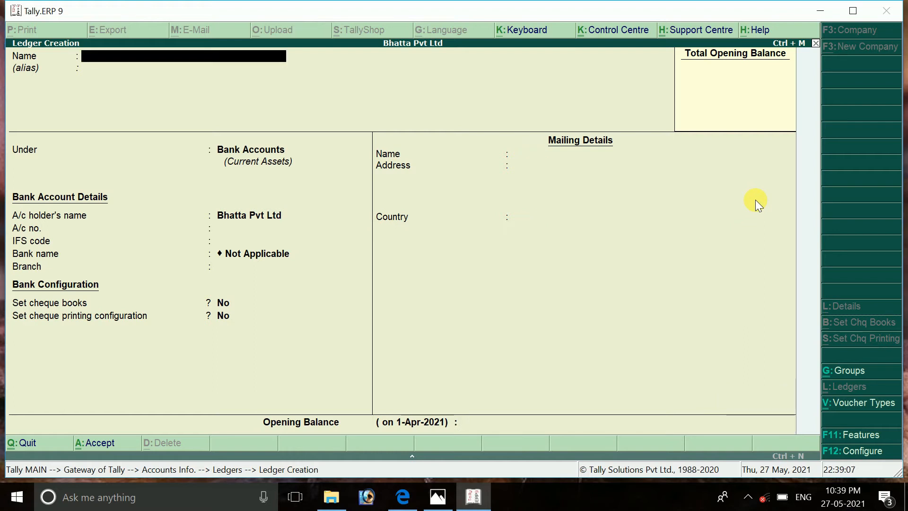
key(Escape)
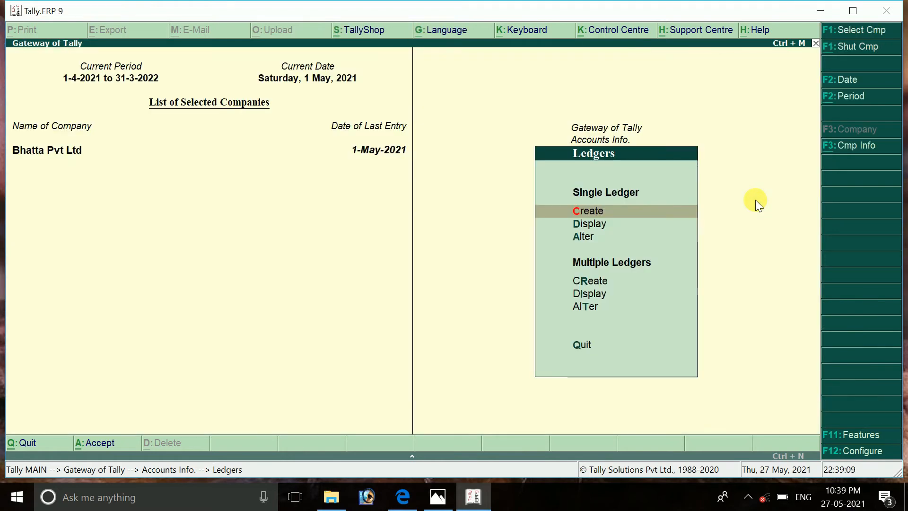
Open the list of single ledgers for alteration and look through the existing ledgers.
key(Escape)
key(Return)
key(Down)
key(Down)
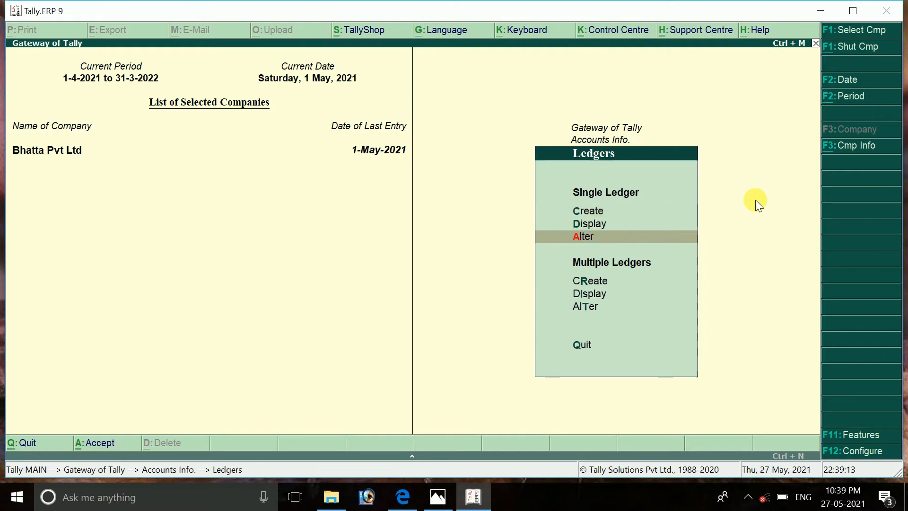
key(Return)
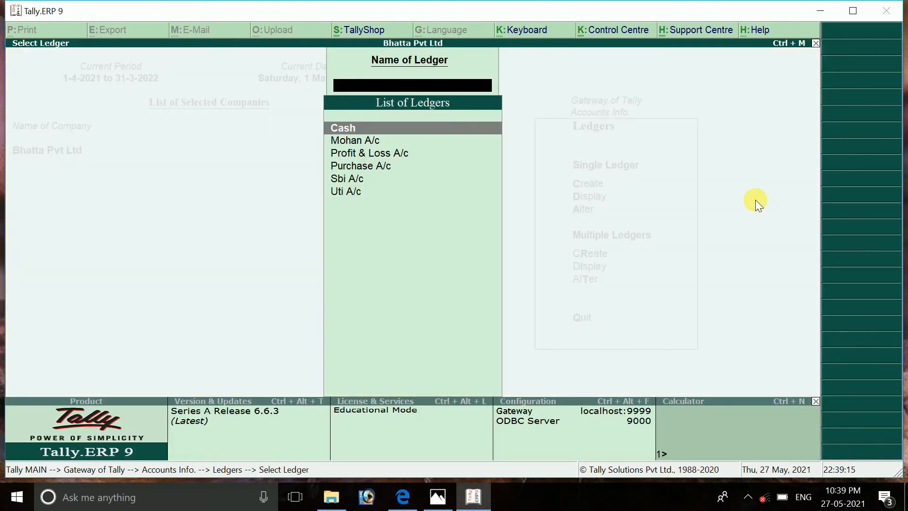
key(Down)
key(Down)
key(Down)
key(Down)
key(Down)
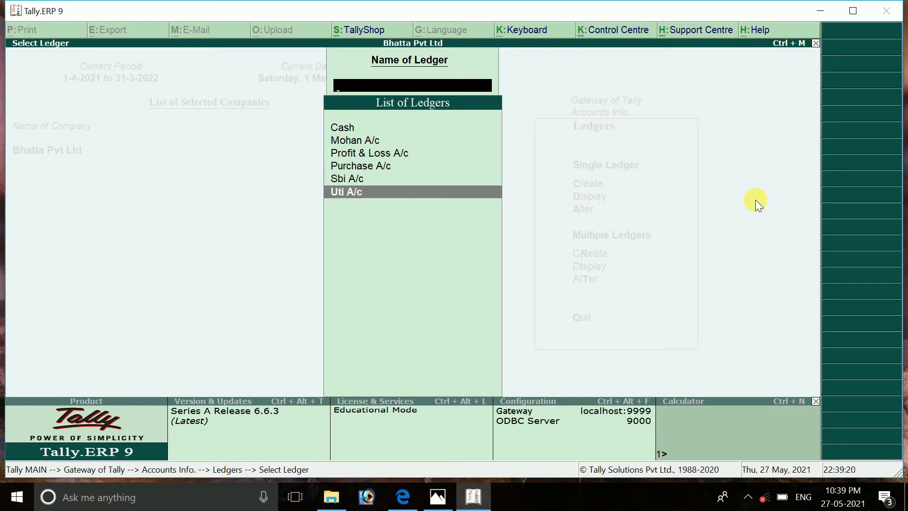
key(Up)
key(Up)
key(Up)
key(Up)
key(Up)
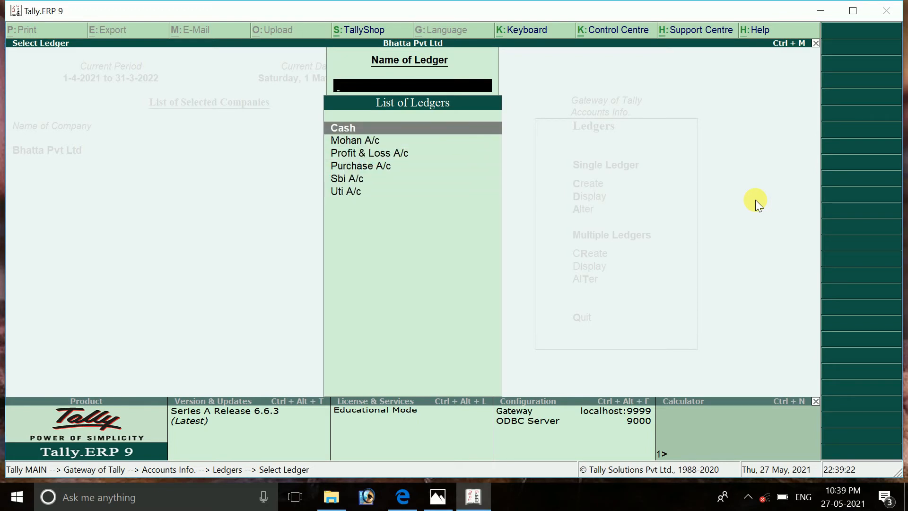
key(Down)
key(Up)
key(Down)
key(Down)
key(Down)
key(Up)
key(Up)
key(Up)
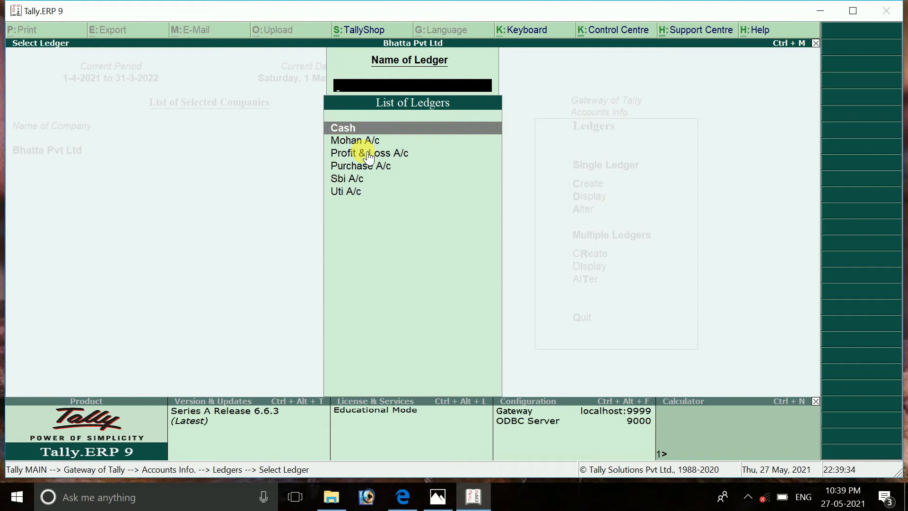
Open the Cash ledger to check its group, leave it unsaved and return to the Gateway of Tally.
key(Return)
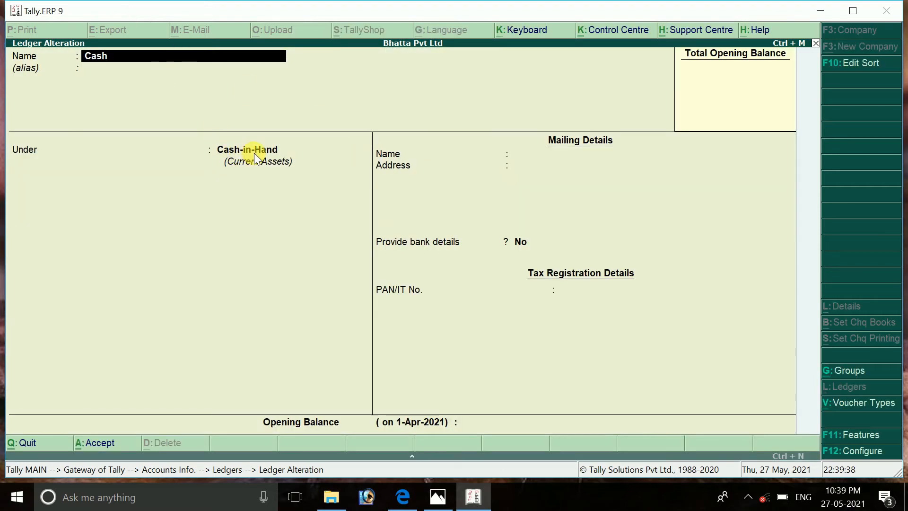
key(Escape)
key(Escape)
key(y)
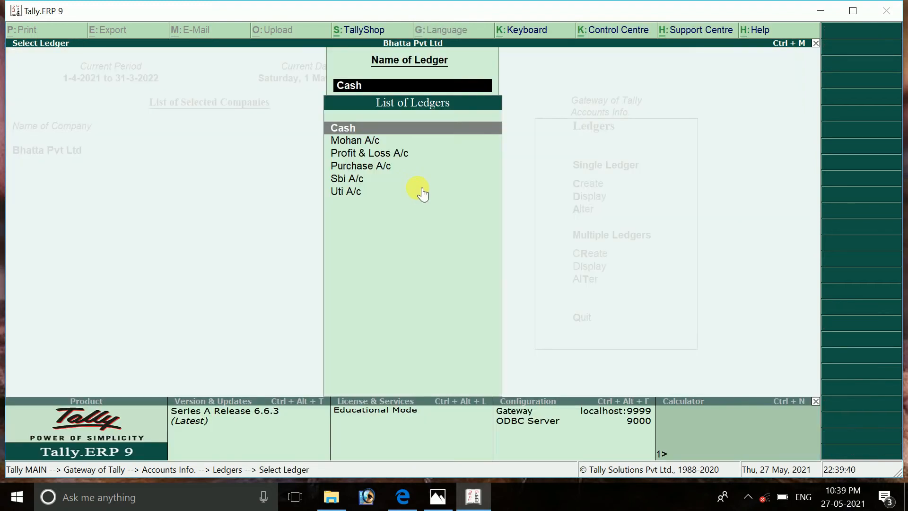
key(Escape)
key(Escape)
key(Escape)
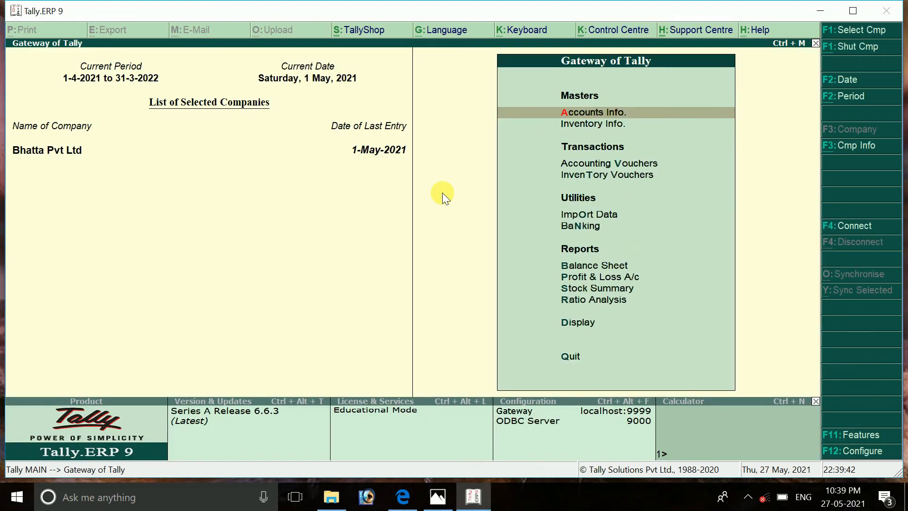
Recheck the UTI Bank deposit transaction in Photos, return to Tally and start a new Contra voucher.
click(438, 497)
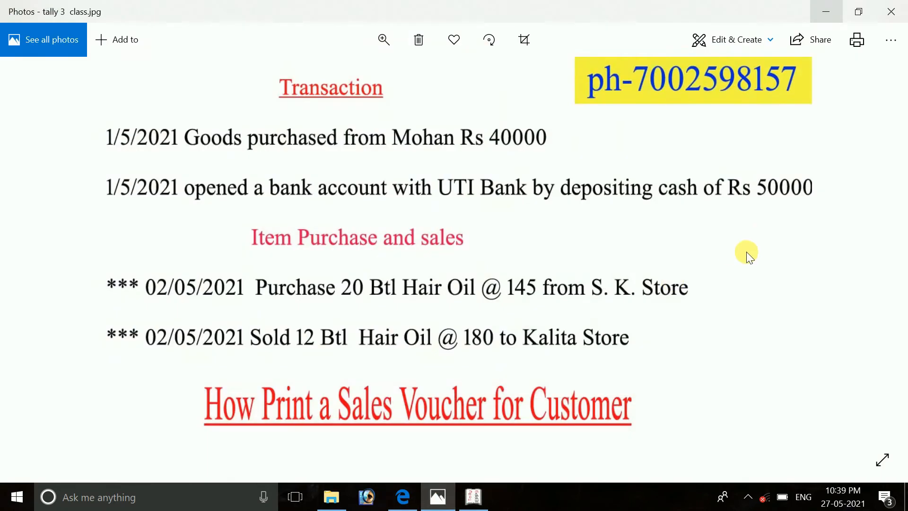
click(827, 11)
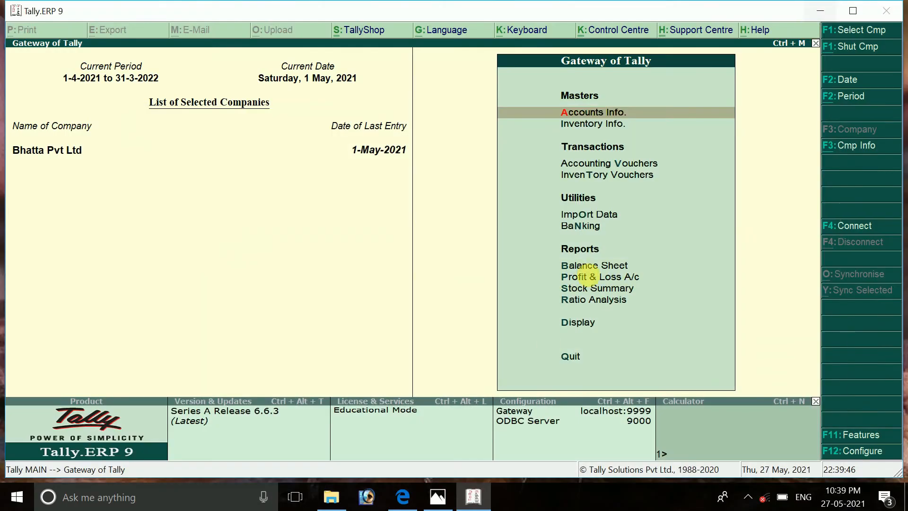
key(Down)
key(Down)
key(Return)
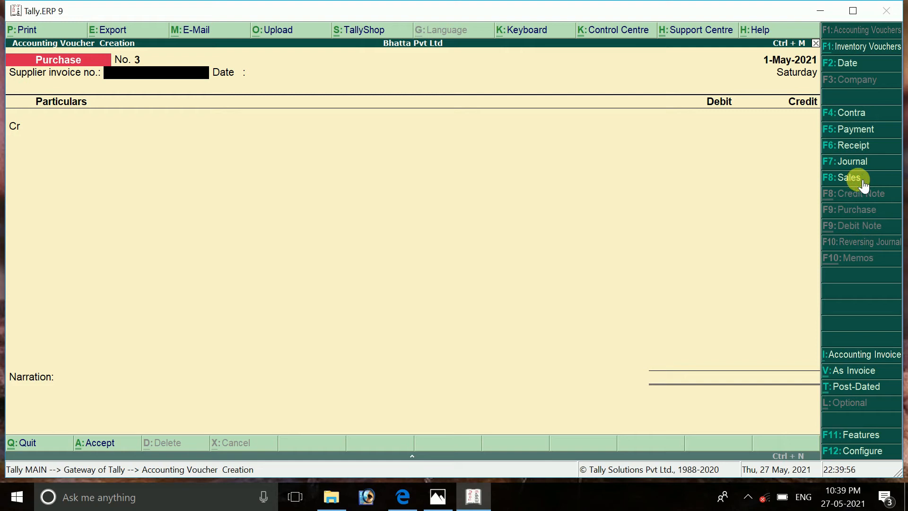
click(854, 113)
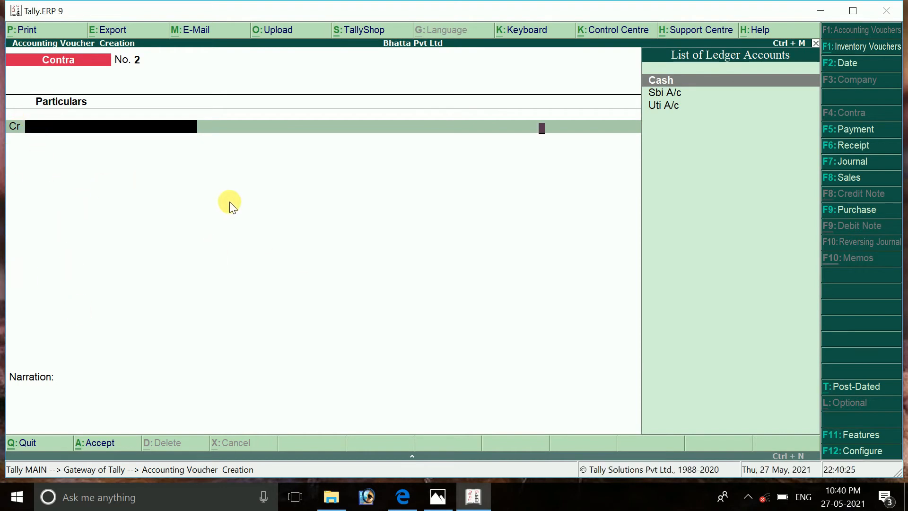
Review the Contra voucher configuration options and accept them.
key(F12)
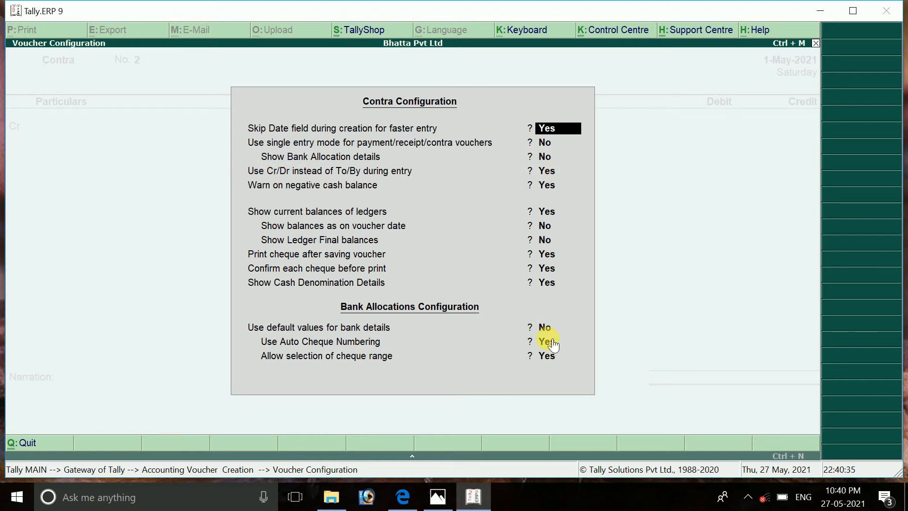
key(BackSpace)
key(ctrl+a)
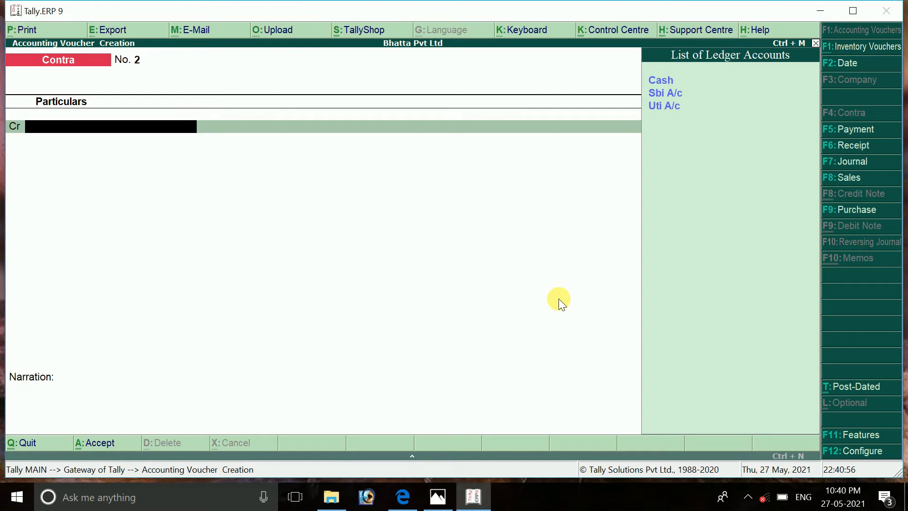
Credit Uti A/c with 50000 in the Contra voucher.
key(Down)
key(Down)
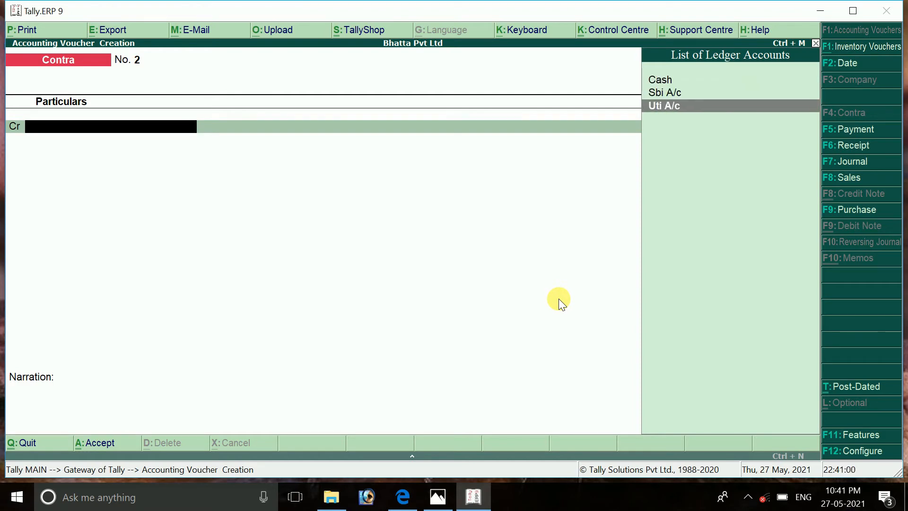
key(Return)
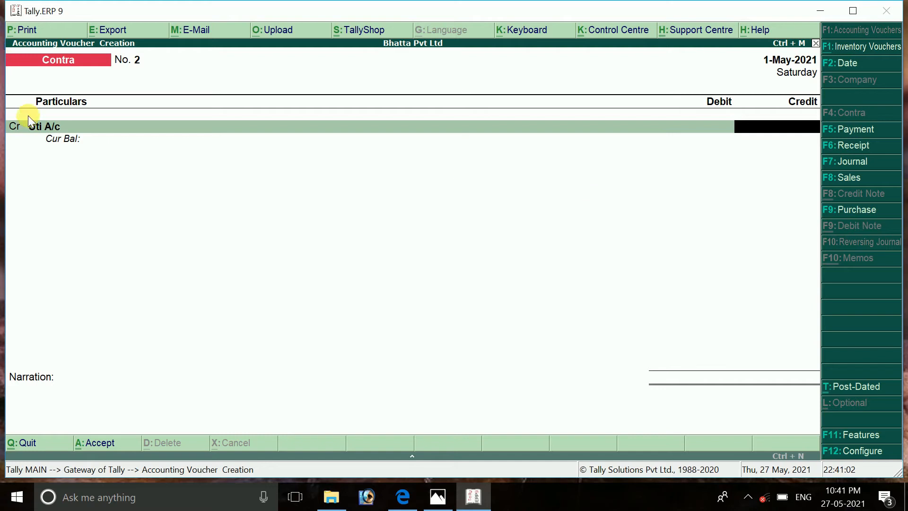
text(50000)
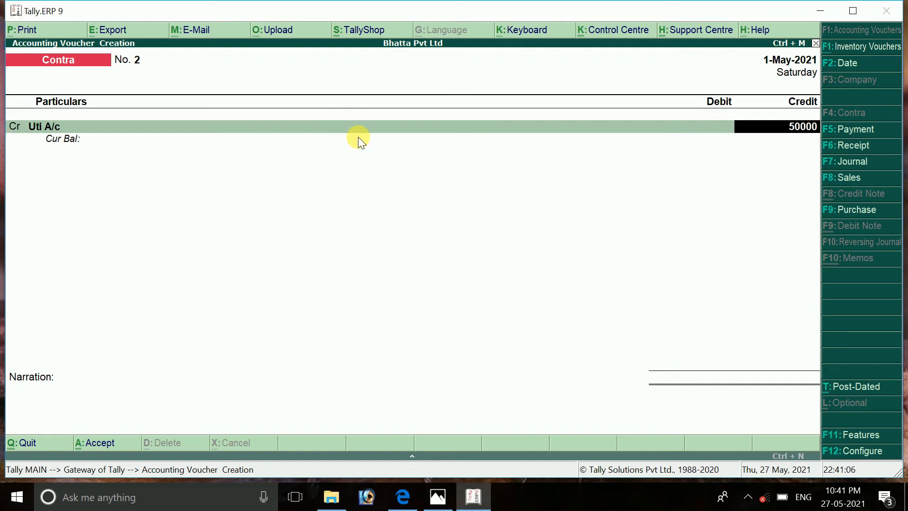
key(Return)
Set the transaction type to Others in the bank allocation for Uti A/c and finish the allocation.
key(Return)
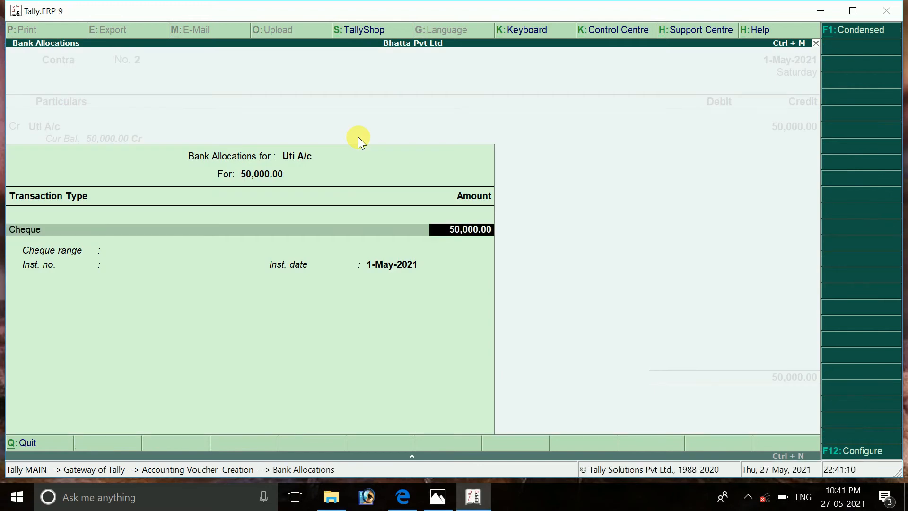
key(BackSpace)
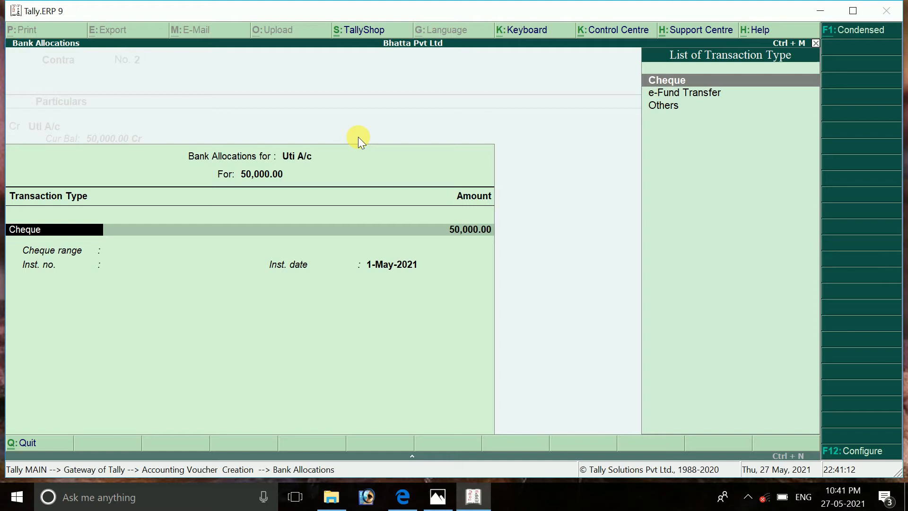
key(Down)
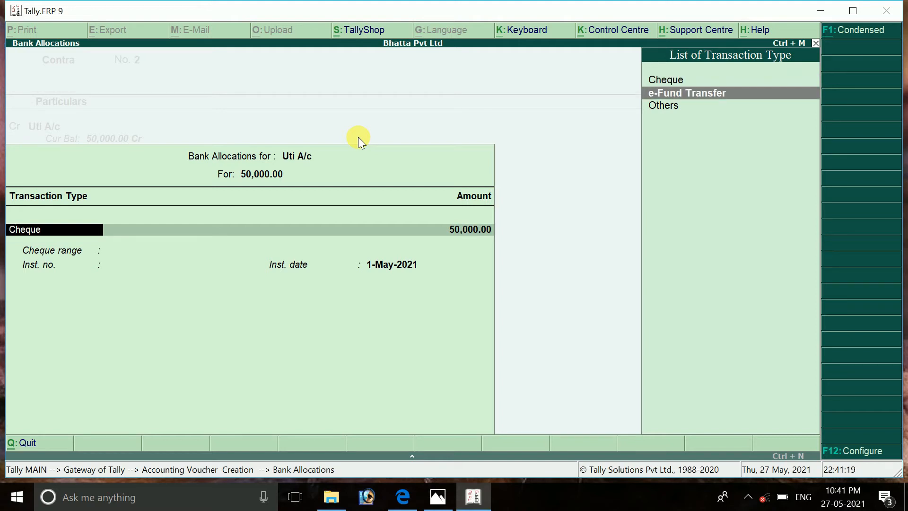
key(Down)
key(Return)
key(Return)
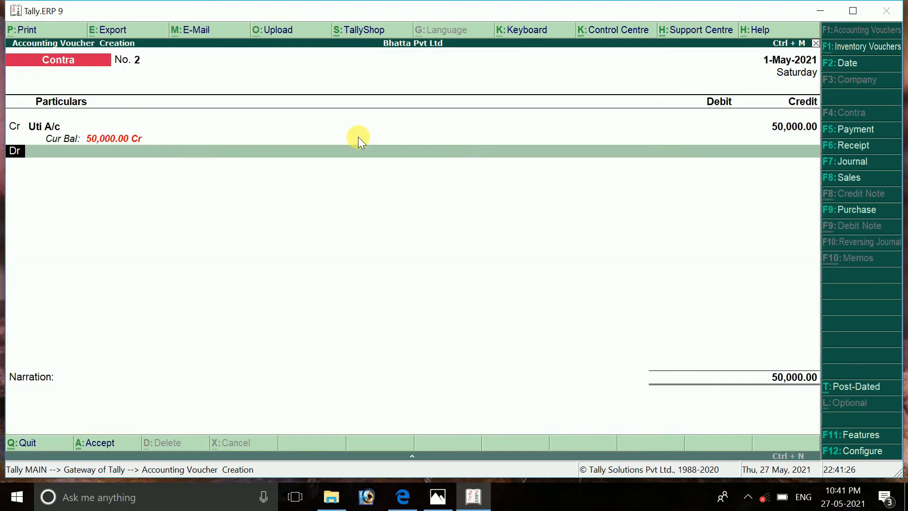
Debit Cash with 50,000.00, save the Contra voucher with the narration "being" and return to the Gateway of Tally.
key(Return)
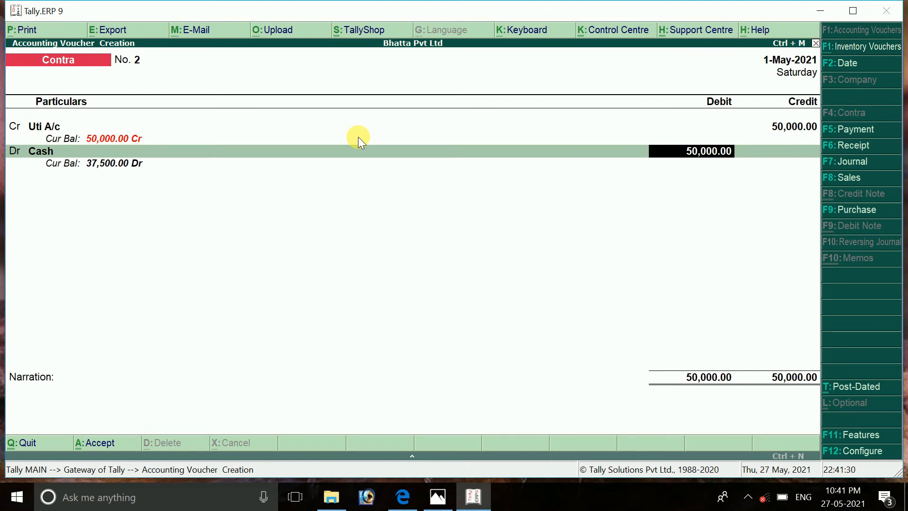
key(Return)
text(b)
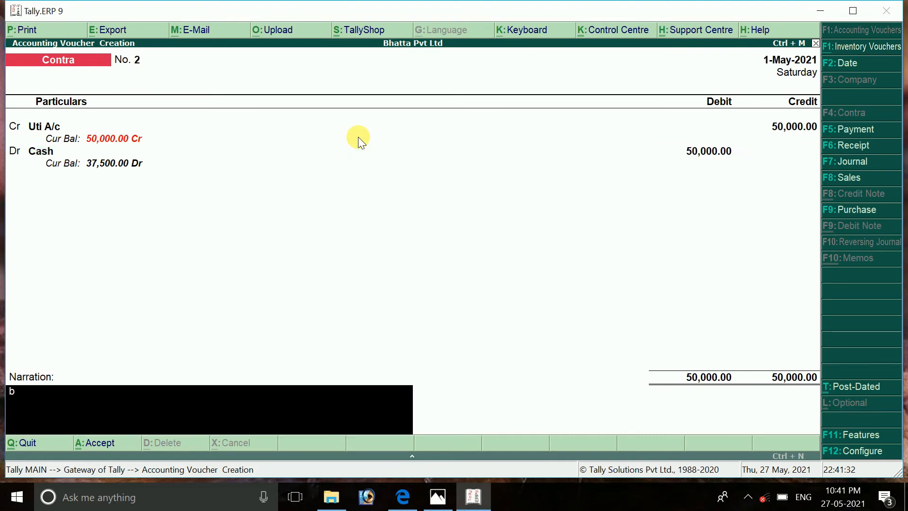
text(eing)
key(Return)
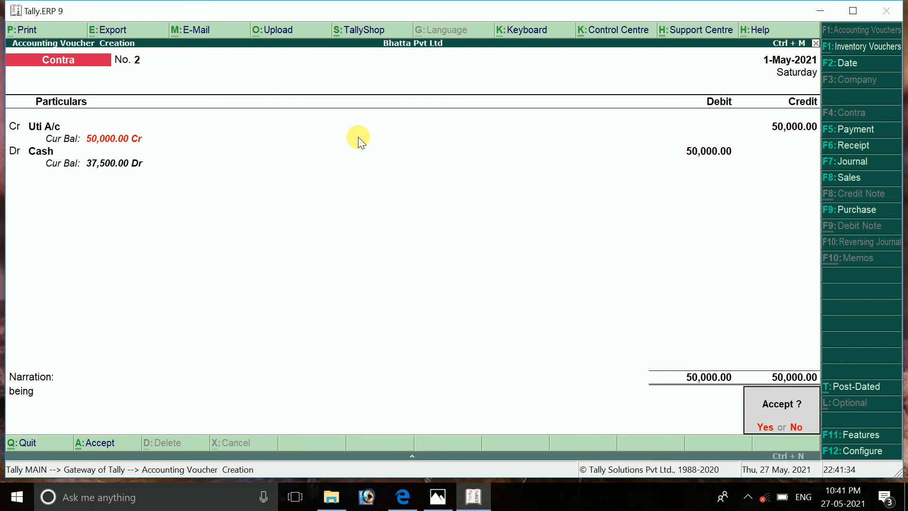
key(Return)
key(Escape)
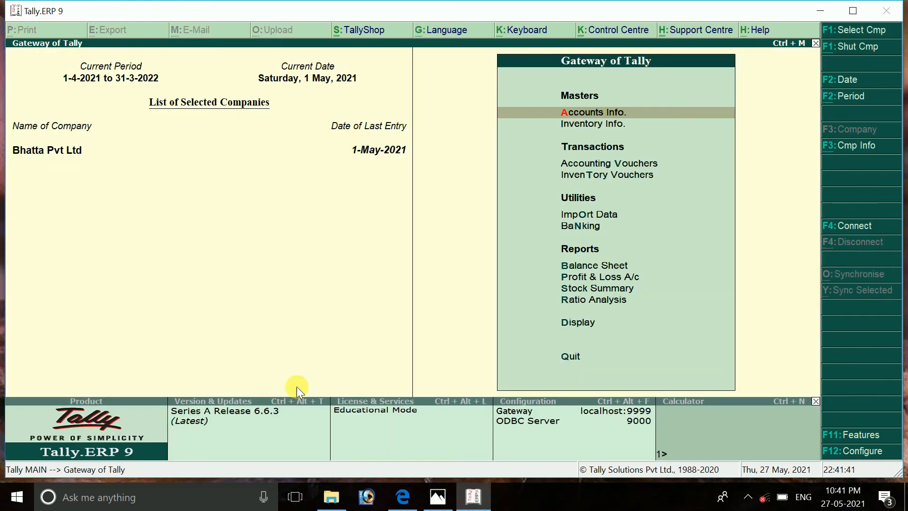
Read the Hair Oil purchase and sales transactions in Photos and return to Tally.
click(437, 497)
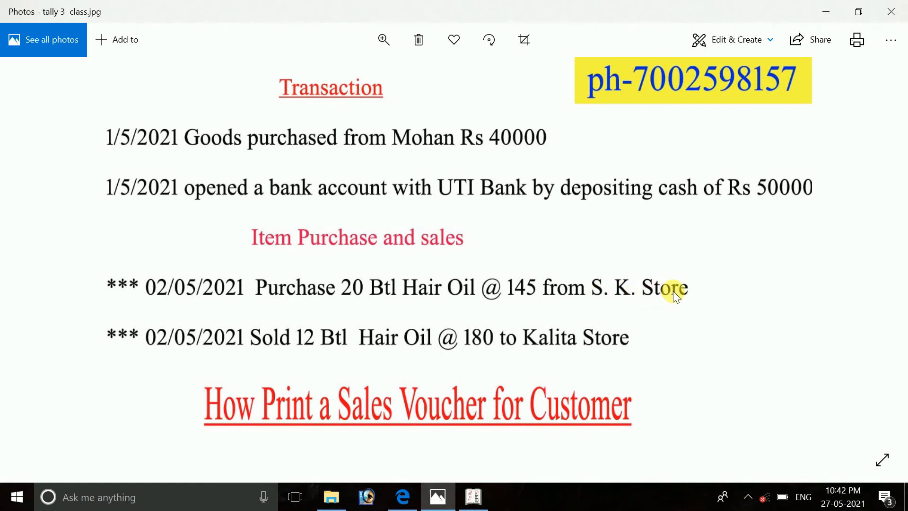
click(828, 10)
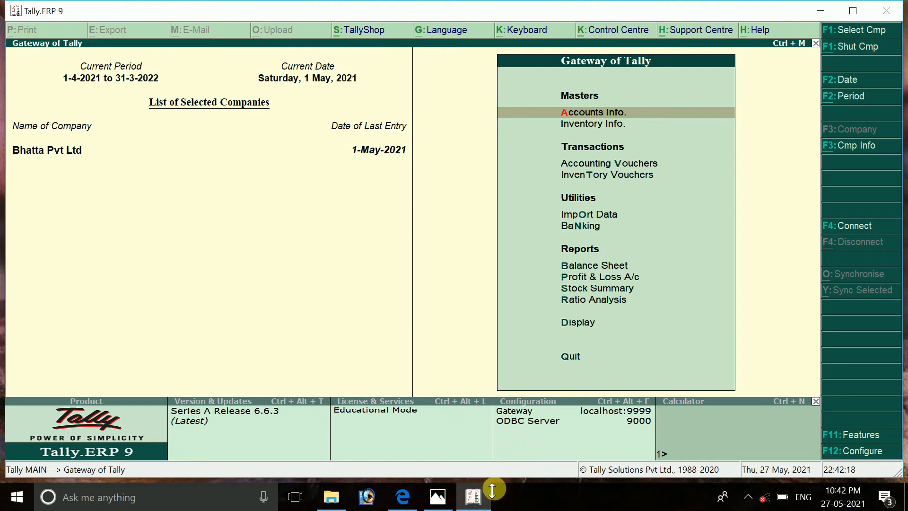
click(438, 497)
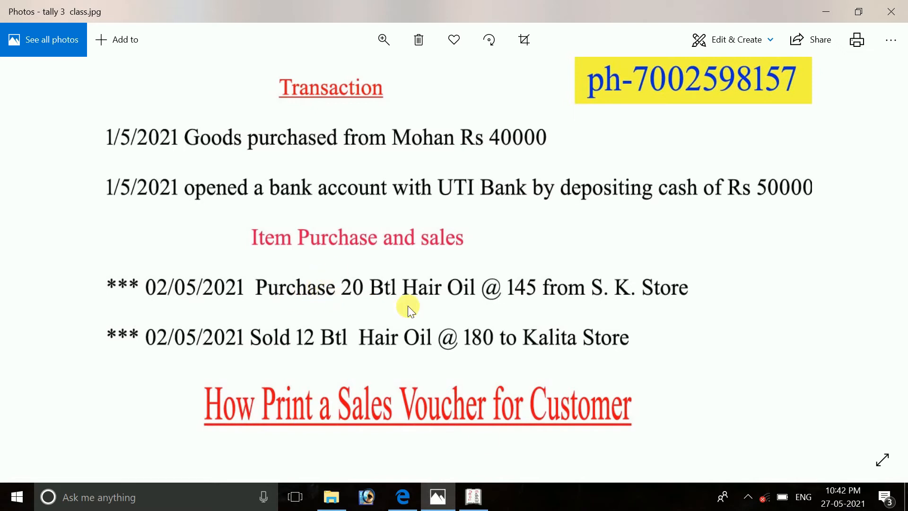
click(480, 500)
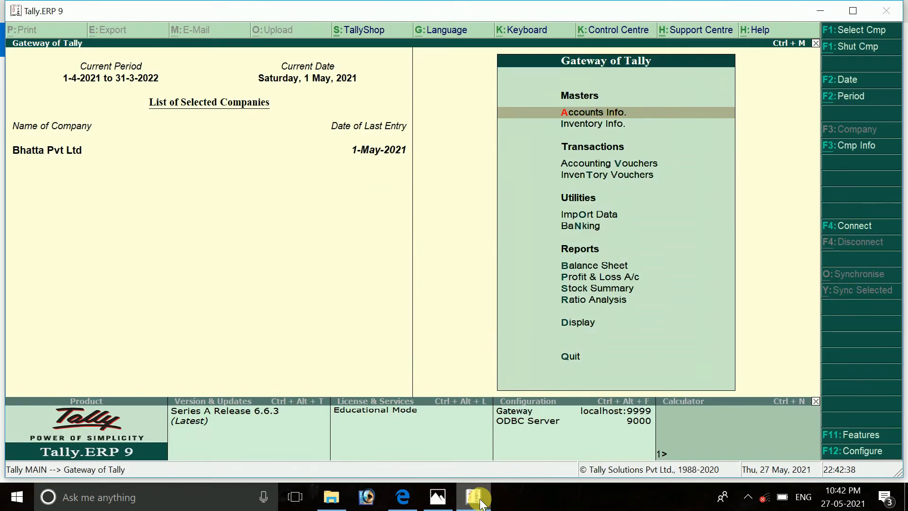
key(Down)
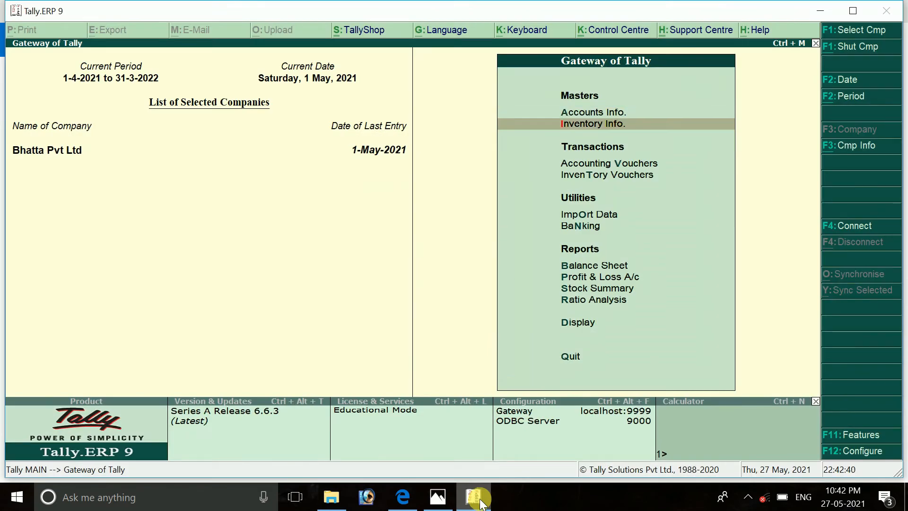
key(Up)
key(Down)
key(Down)
key(Up)
key(Up)
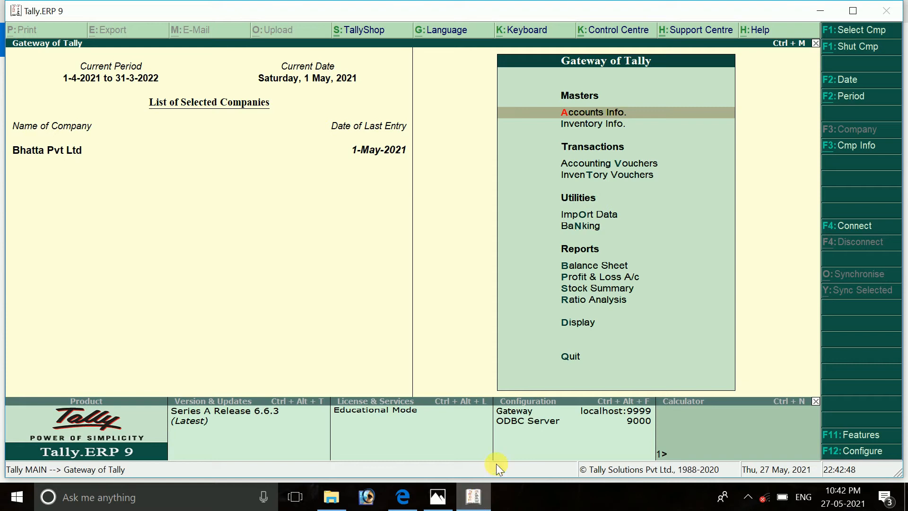
Start creating a single stock item, check the Hair Oil transaction in Photos and begin the item's name with "Amla".
click(650, 124)
click(651, 124)
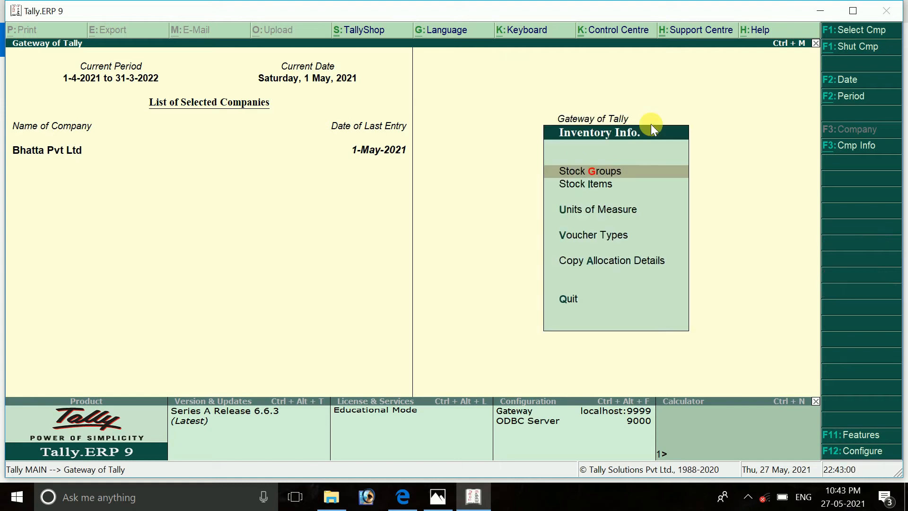
key(Down)
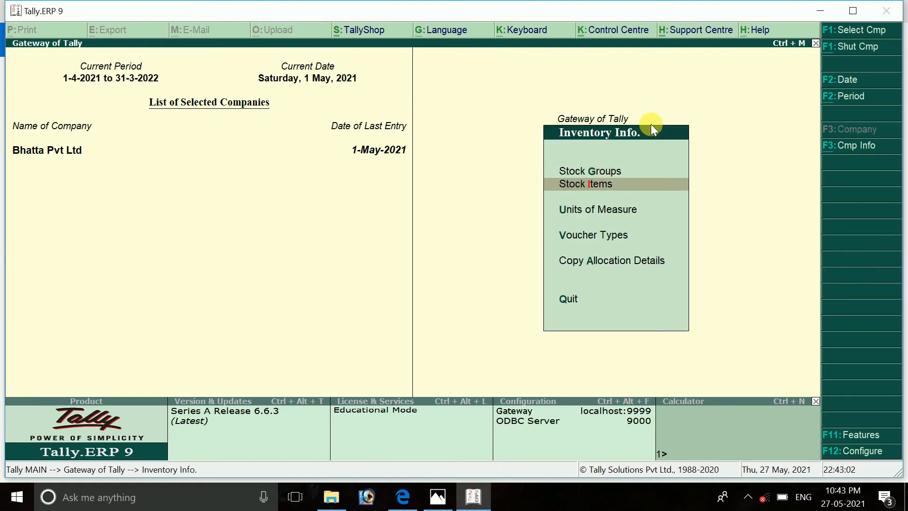
key(Return)
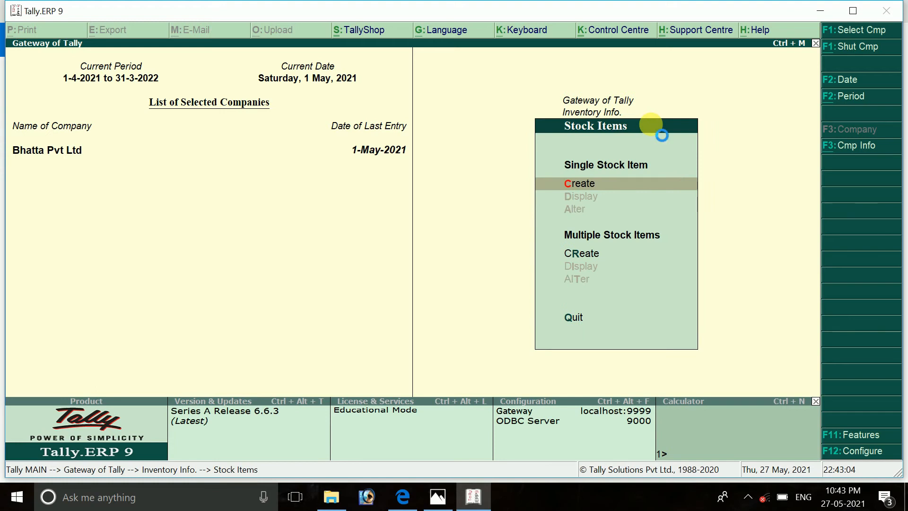
key(Return)
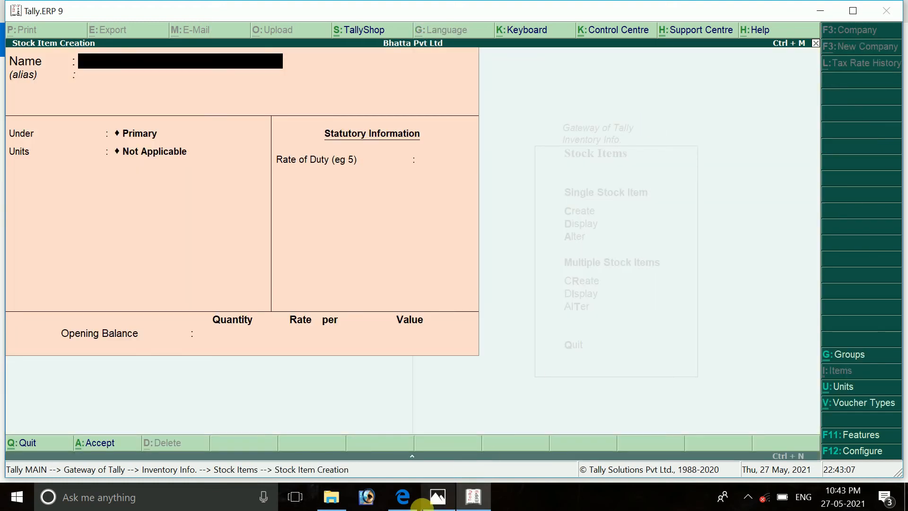
click(432, 502)
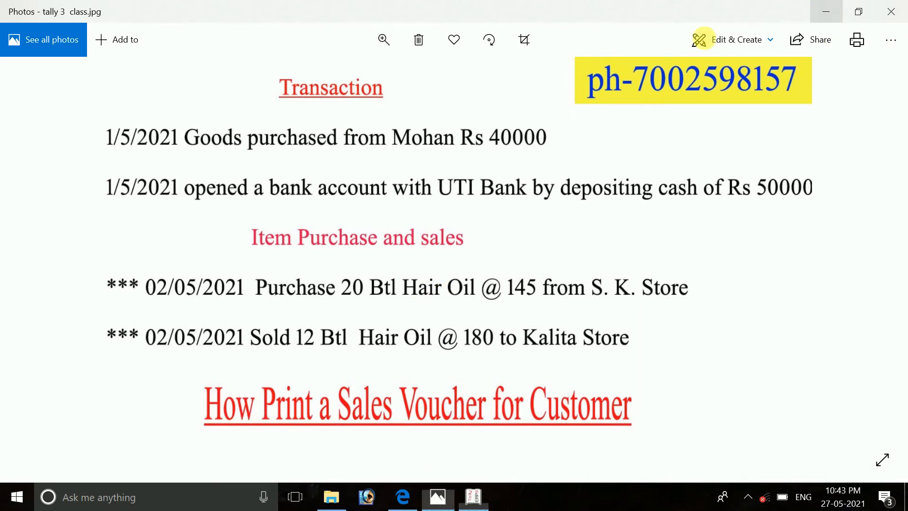
key(alt+Tab)
text(Amla)
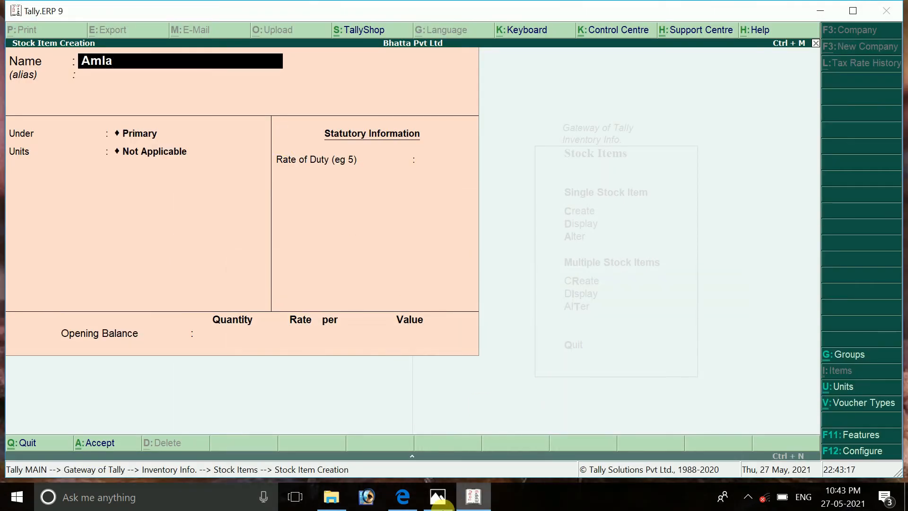
Consult the stock item table in the Edge PDF, then complete the name as Amla Plus Hair Oil in Tally and place it under Primary.
click(440, 501)
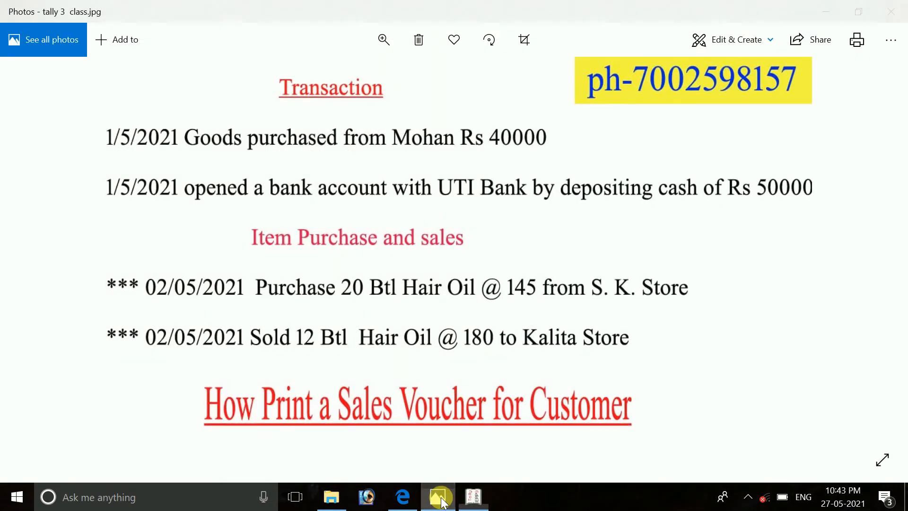
click(440, 501)
click(404, 500)
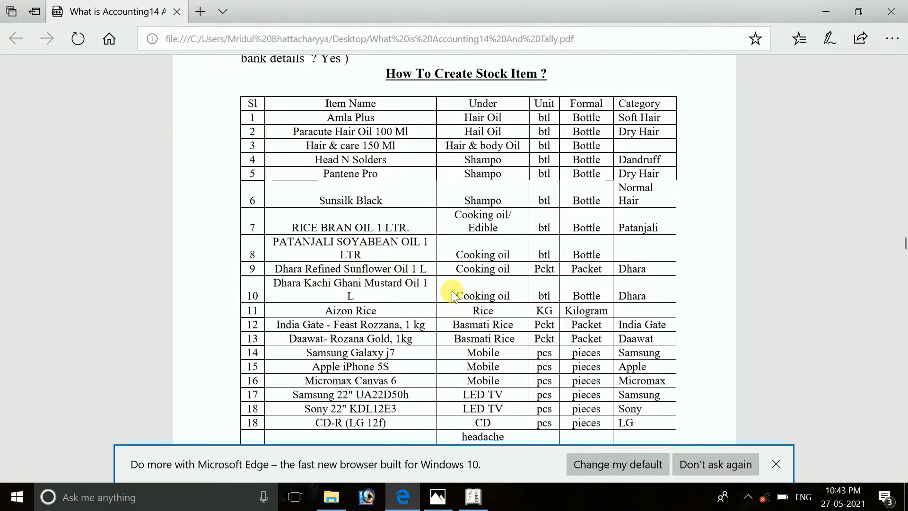
click(776, 464)
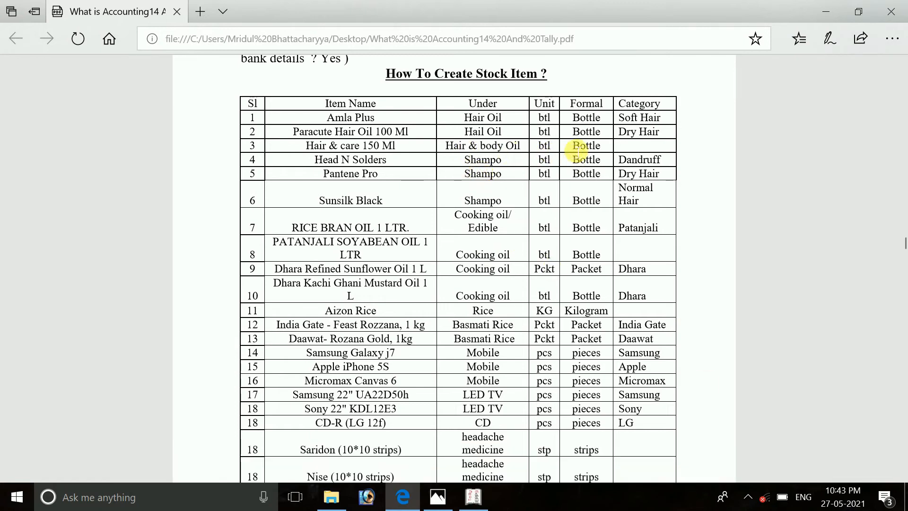
scroll(582, 204, down, 2)
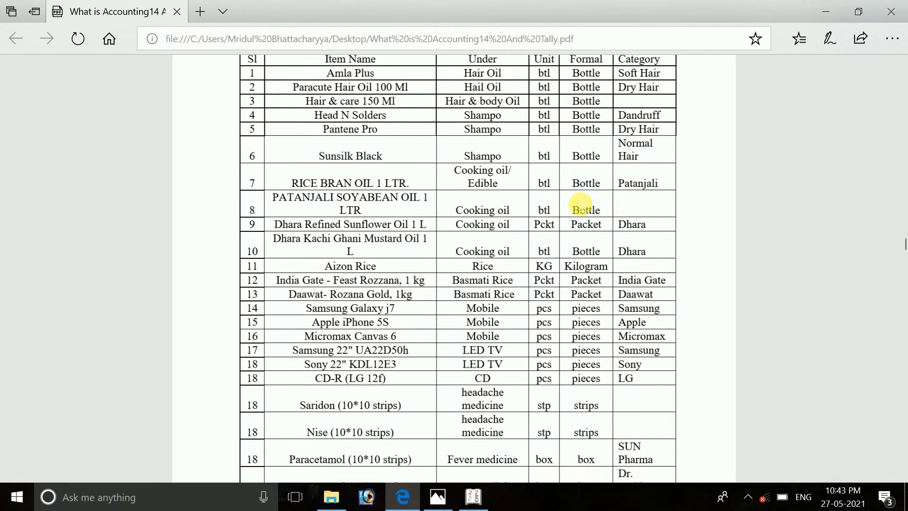
scroll(583, 204, up, 2)
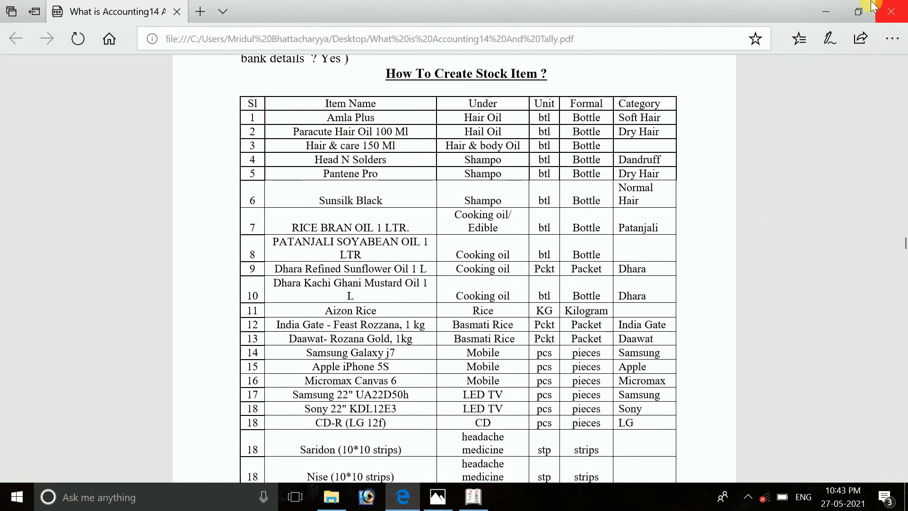
key(alt+Tab)
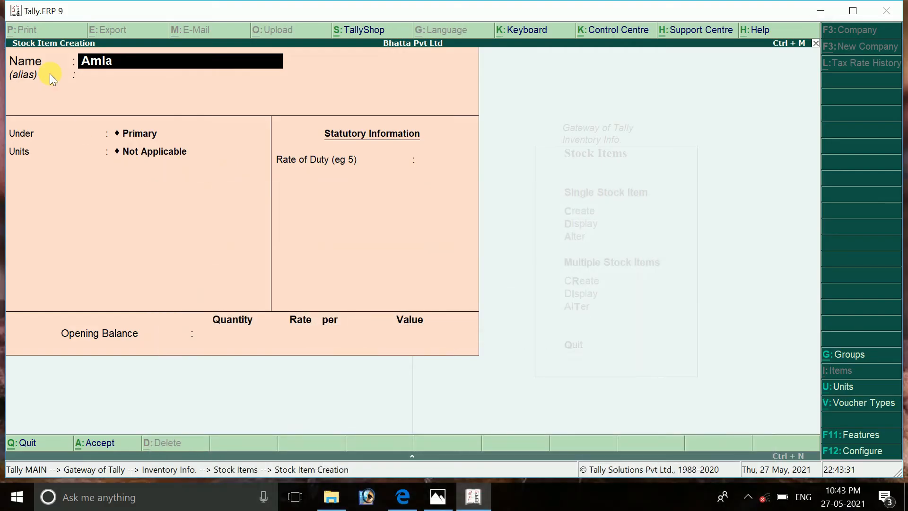
text(Plus Hair Oil)
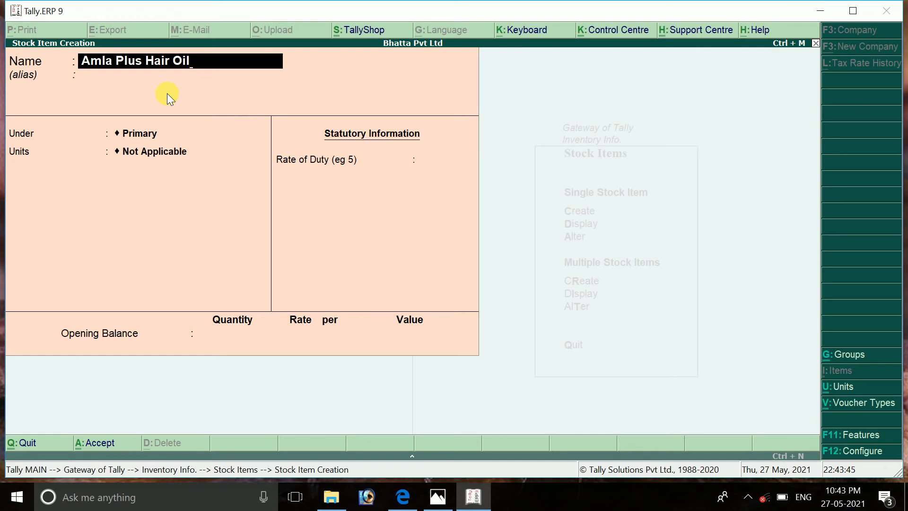
key(Return)
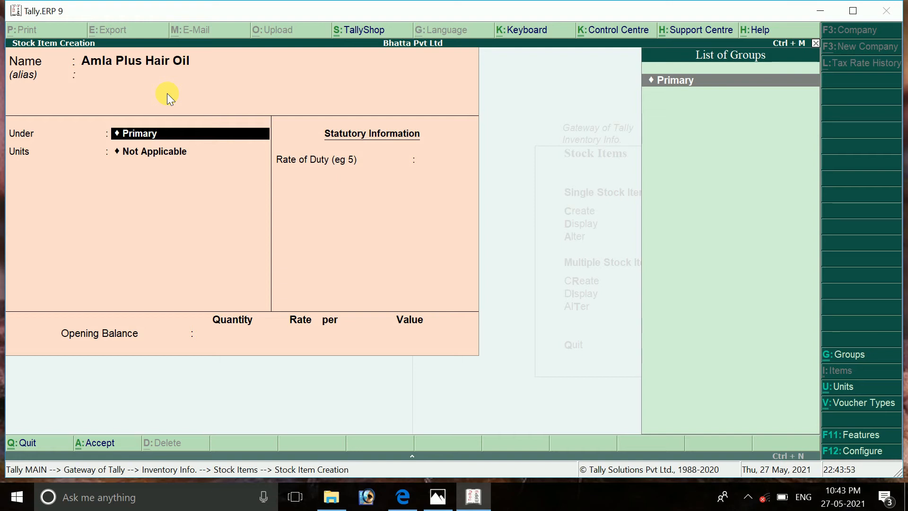
key(Return)
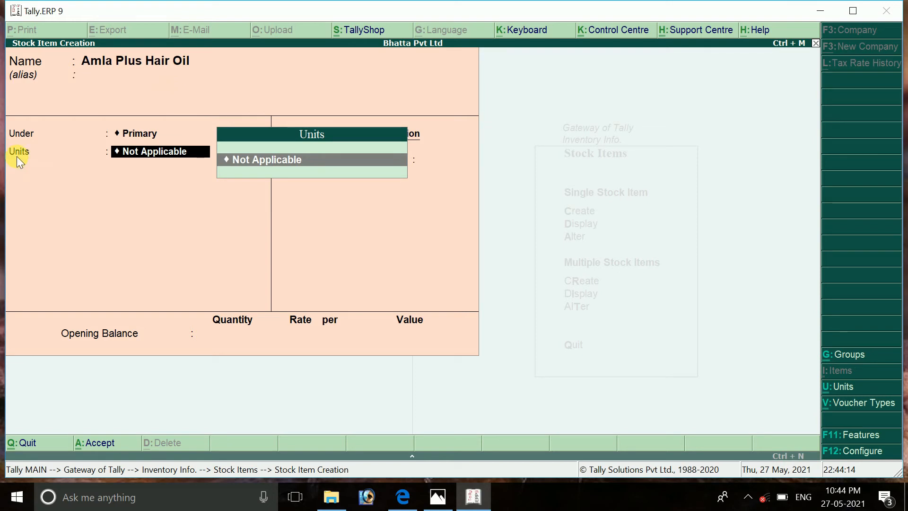
Create a simple unit with symbol btl, formal name Bottal and 0 decimal places for the stock item.
key(BackSpace)
key(alt+c)
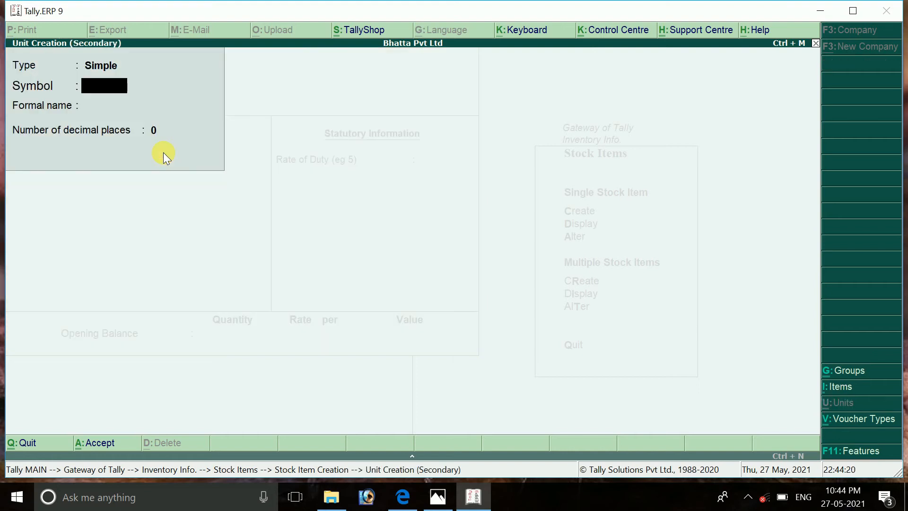
text(btl)
key(Return)
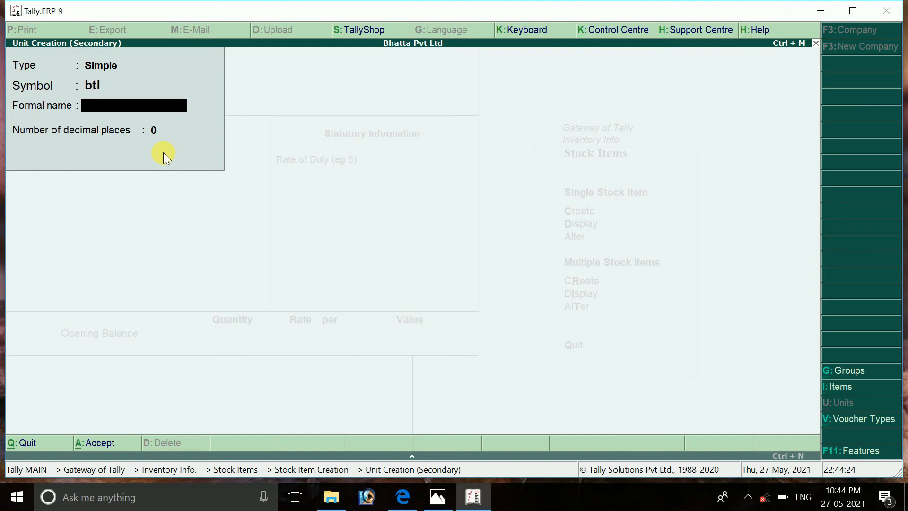
text(Bottal)
key(Return)
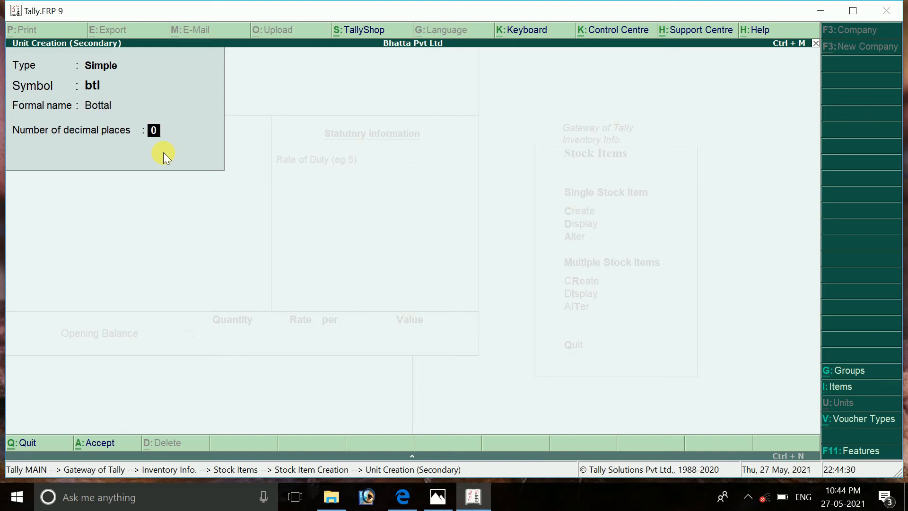
key(Return)
key(Return)
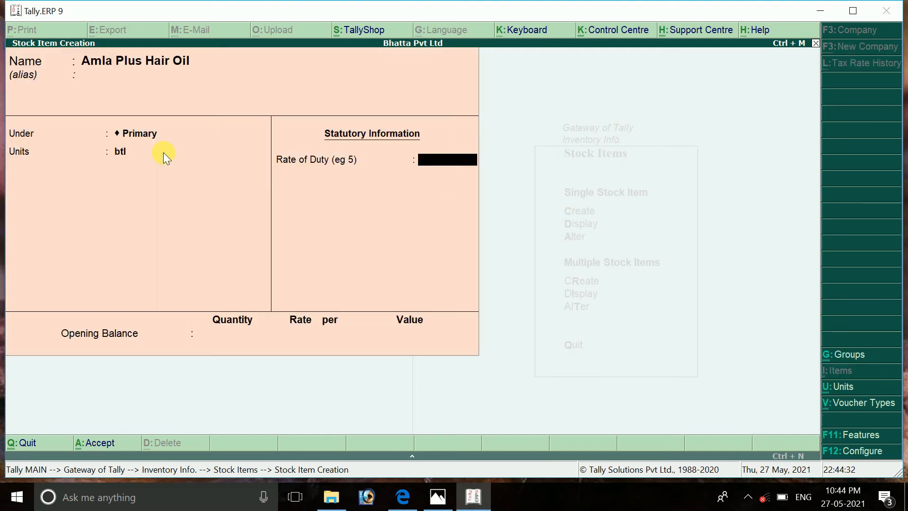
Save the Amla Plus Hair Oil stock item with a duty rate of 0 and no opening balance, and leave the creation form.
key(Return)
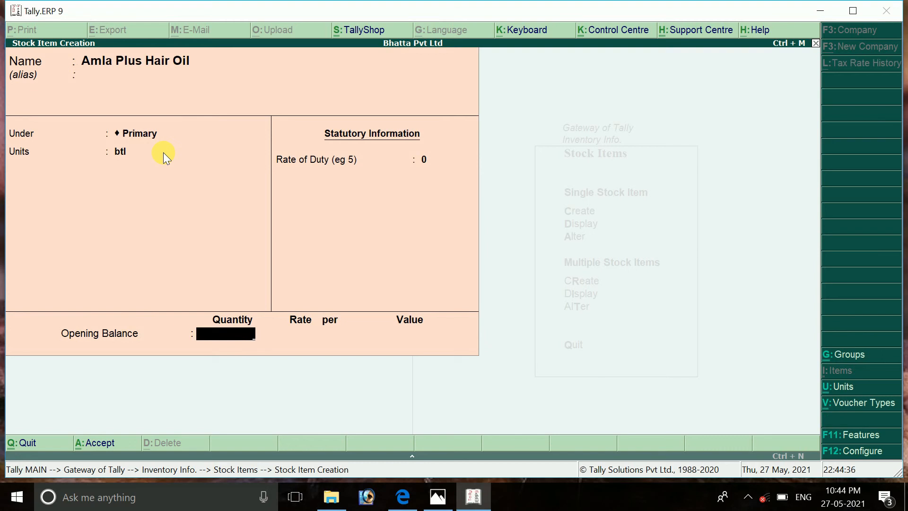
key(Return)
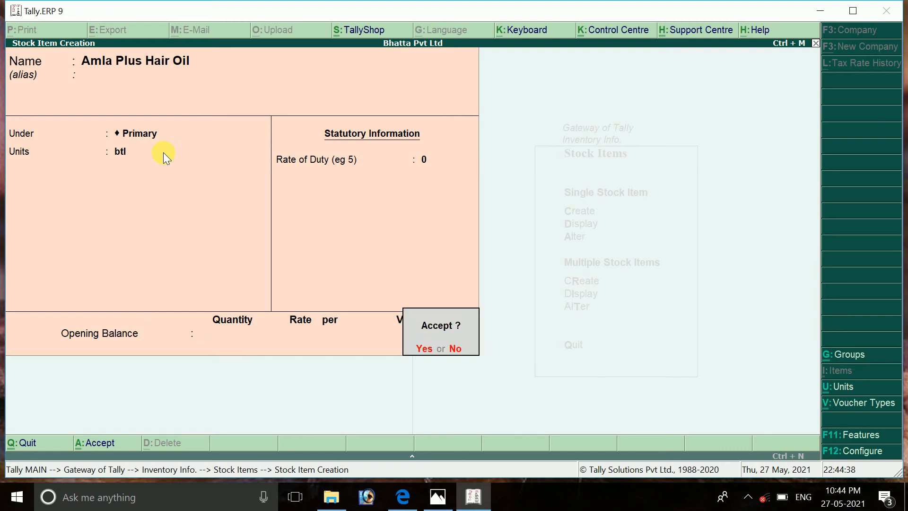
key(Return)
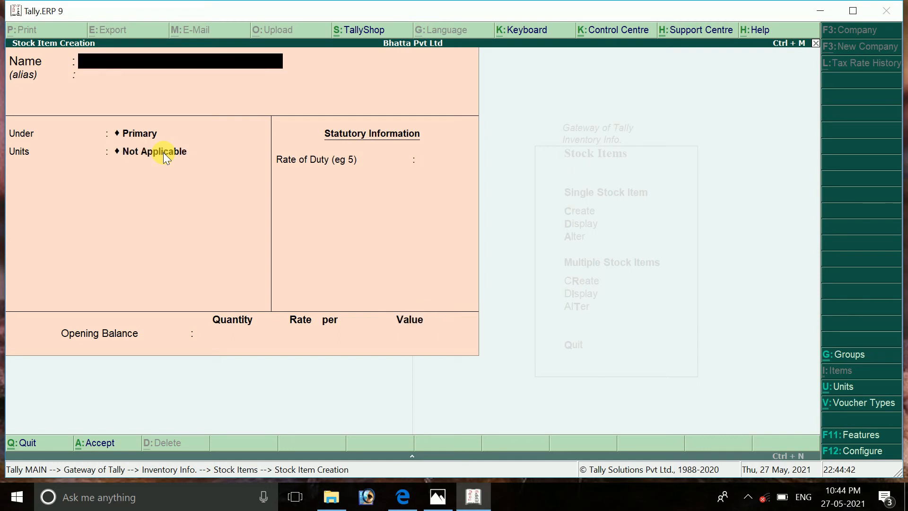
key(Escape)
Check the supplier of the Hair Oil purchase in Photos and return to the Gateway of Tally.
click(438, 497)
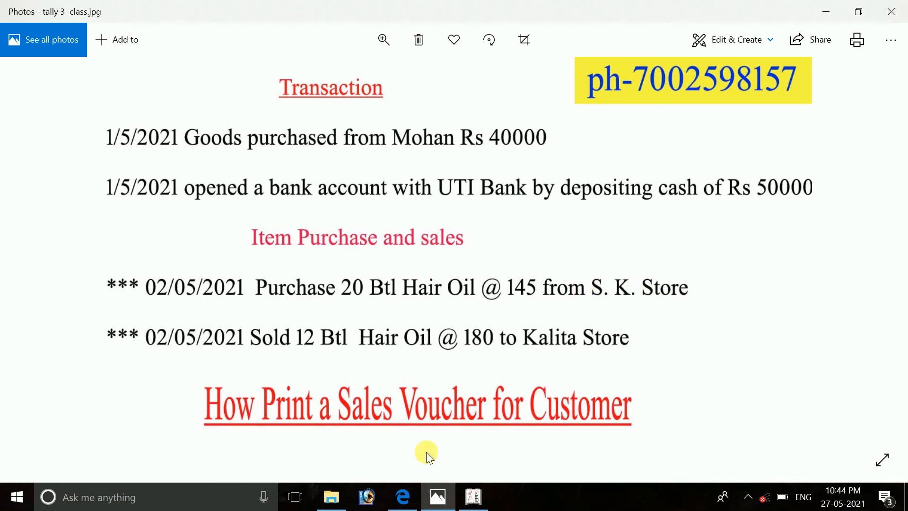
click(472, 494)
key(Escape)
key(Escape)
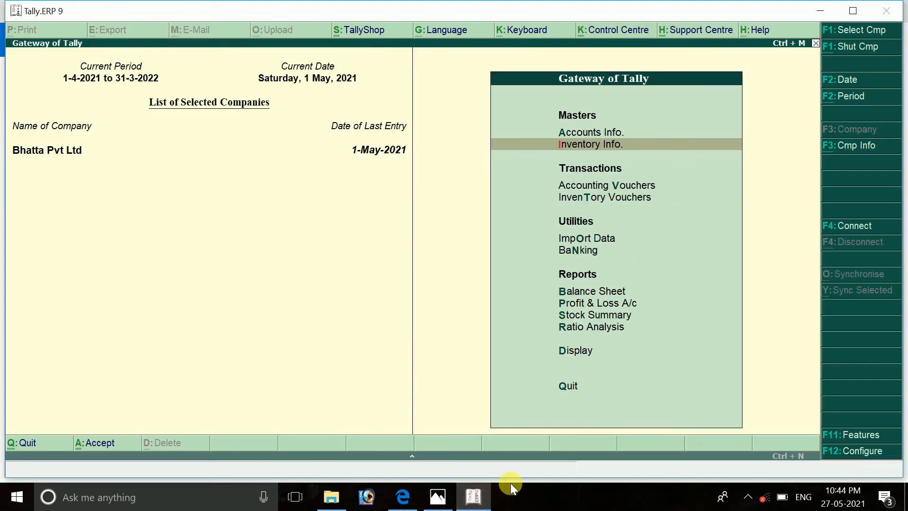
Start a new single ledger named S K Store, leaving the alias blank.
key(Up)
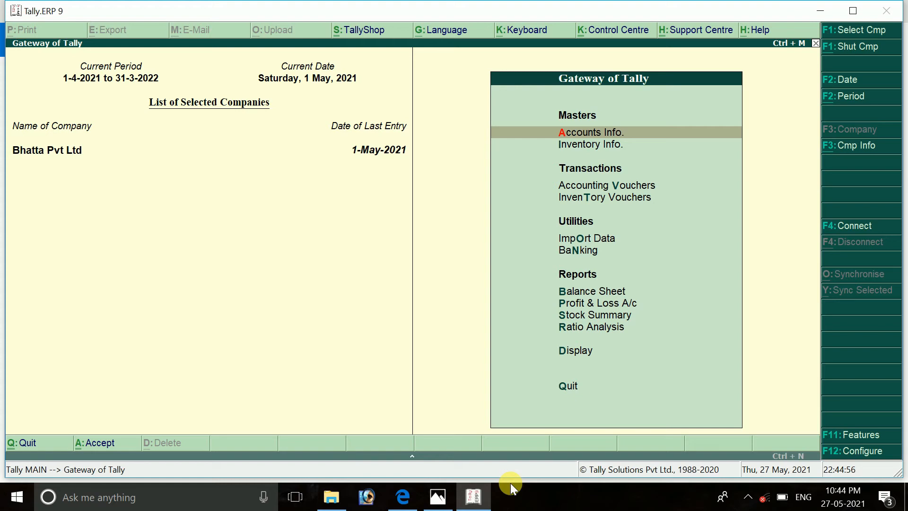
key(Return)
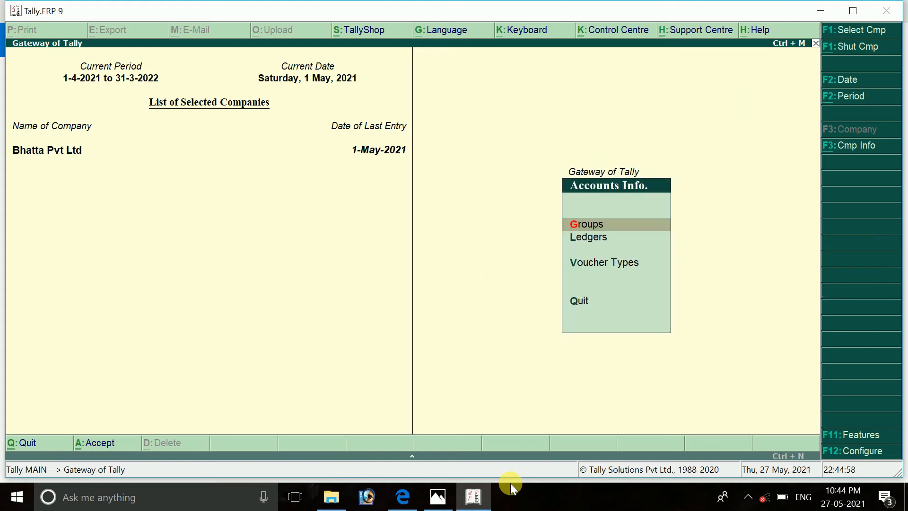
key(Down)
key(Return)
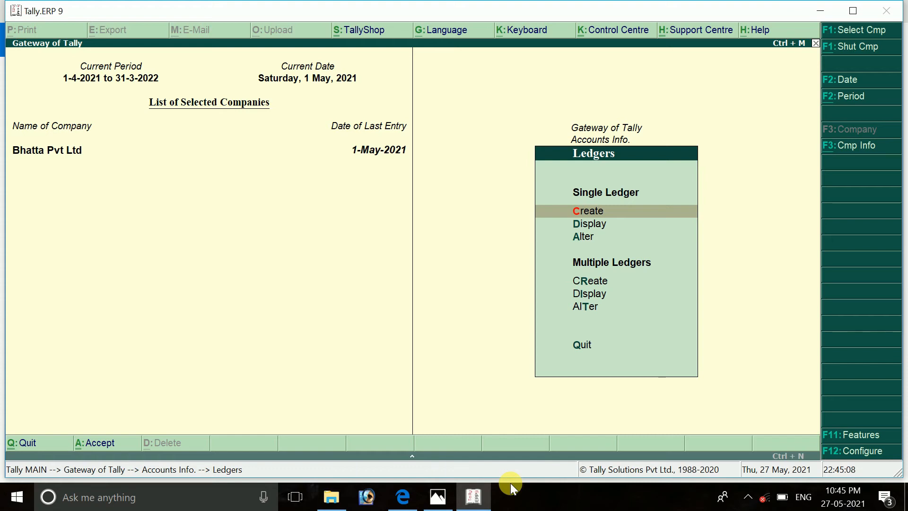
key(Return)
text(S K)
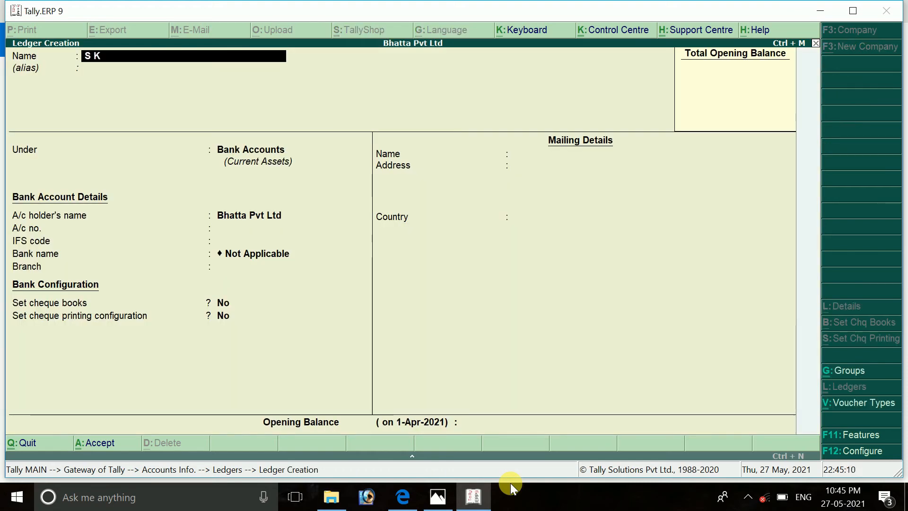
text( Store)
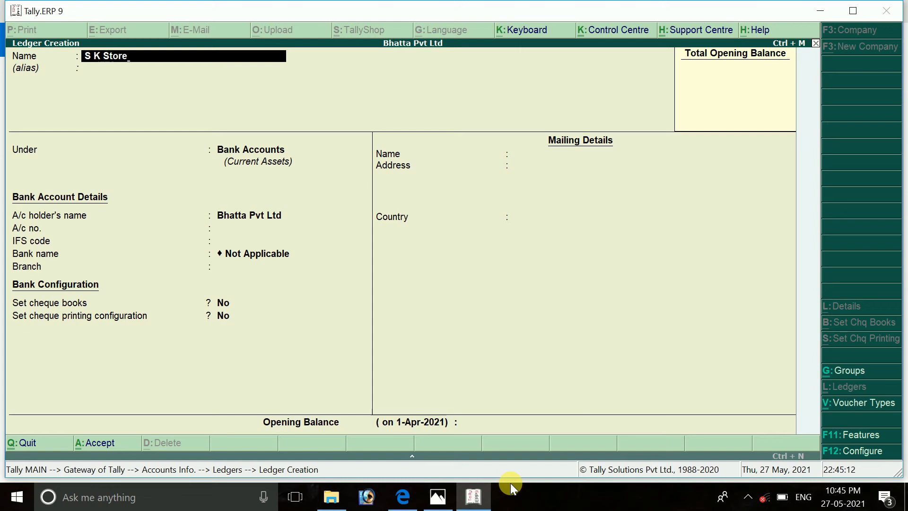
key(Return)
key(Return)
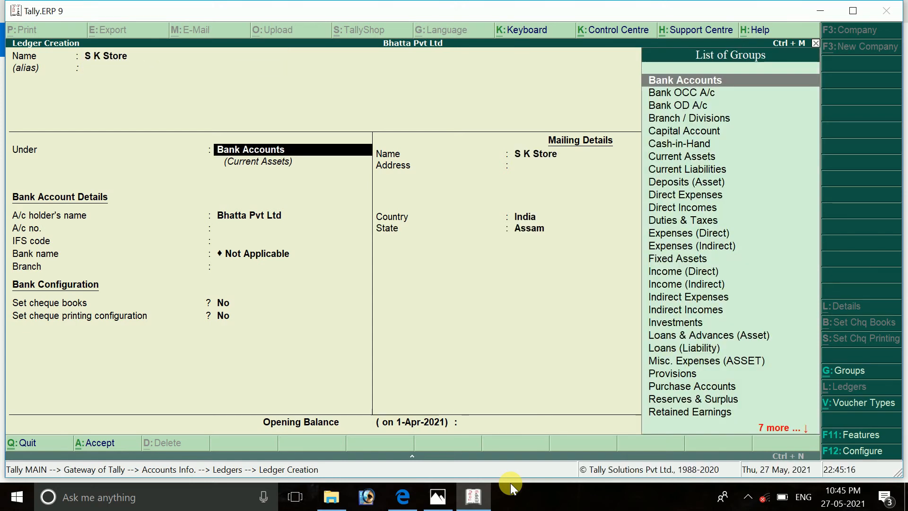
Place the S K Store ledger under the Sundry Creditors group.
key(Down)
key(Down)
key(Down)
key(Down)
key(Down)
key(Down)
key(Down)
key(Down)
key(Down)
key(Down)
key(Down)
key(Down)
key(Down)
key(Down)
key(Down)
key(Down)
key(Down)
key(Down)
key(Down)
key(Down)
key(Down)
key(Down)
key(Down)
key(Down)
key(Down)
key(Down)
key(Down)
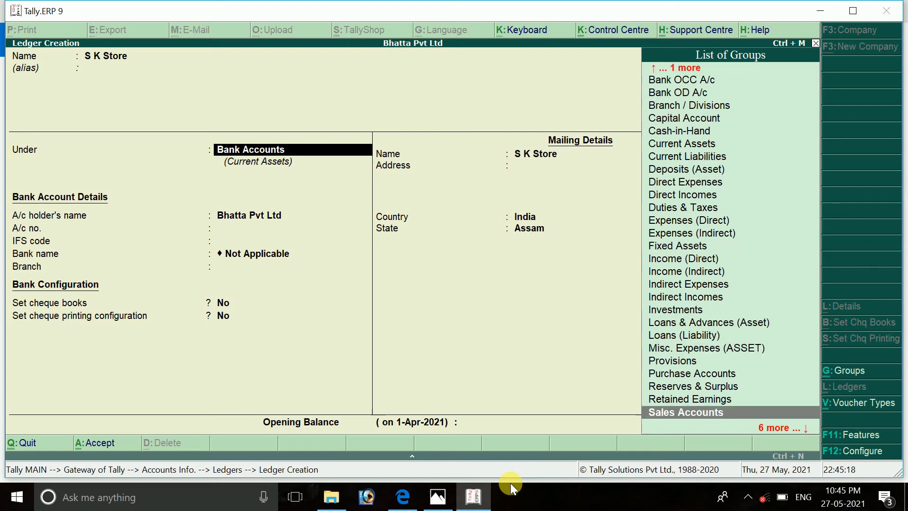
key(Up)
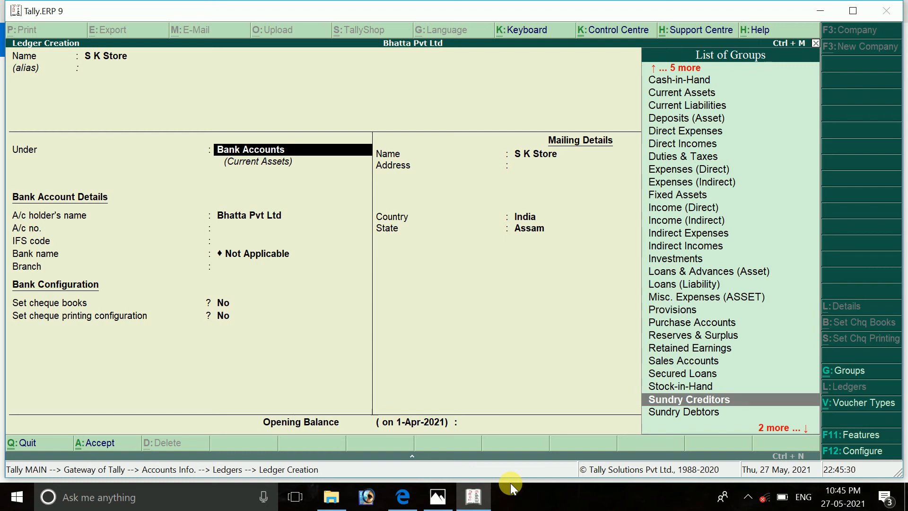
key(Return)
Save the S K Store ledger with the remaining default details and return to the Gateway of Tally.
key(Return)
key(Return)
key(Return)
key(Return)
key(Return)
key(Return)
key(Return)
key(Return)
key(Return)
key(Return)
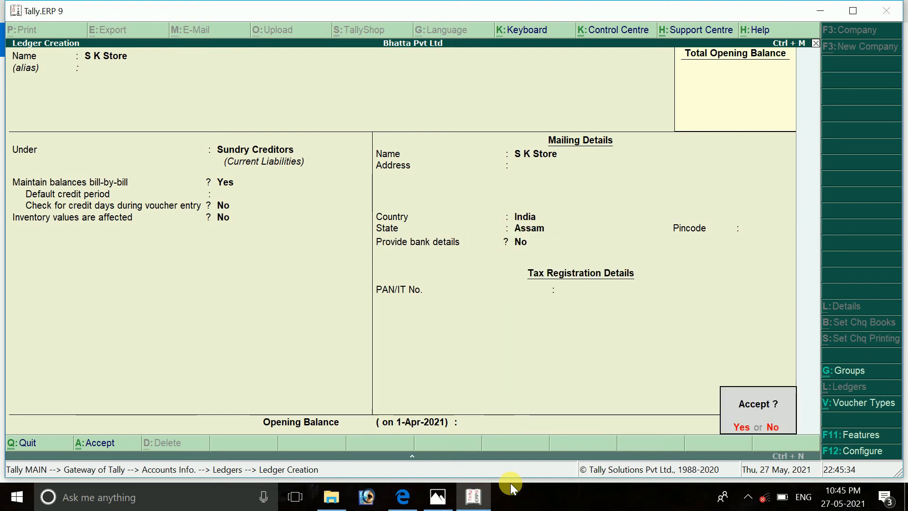
key(Return)
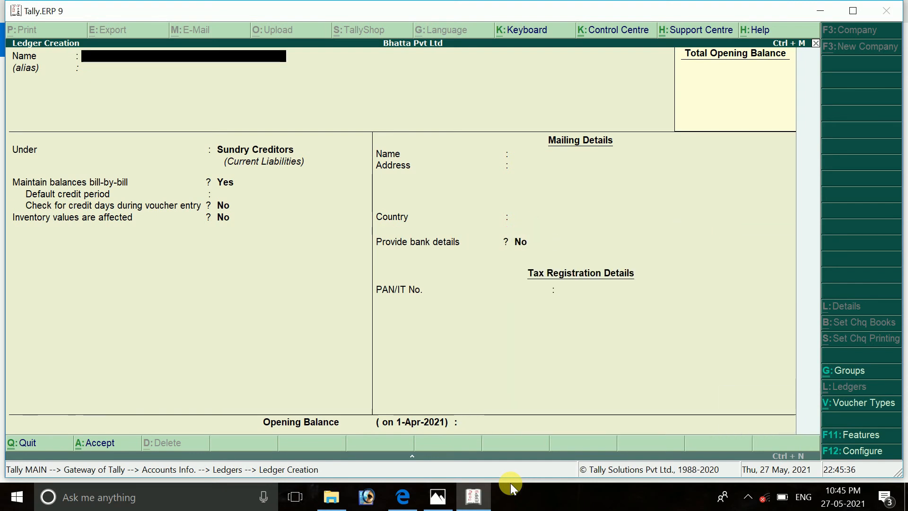
key(Escape)
key(Return)
key(Escape)
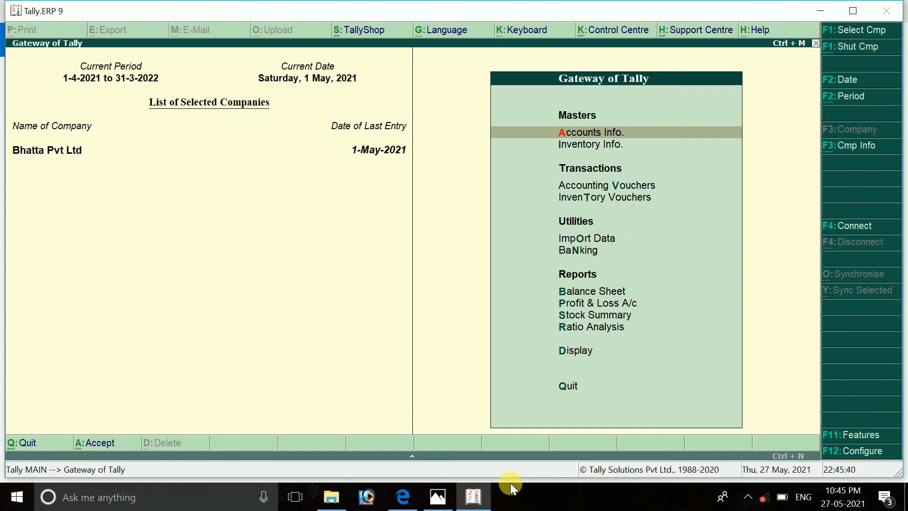
Start a new purchase accounting voucher, switch it to voucher mode and return it to item invoice mode.
key(Down)
key(Down)
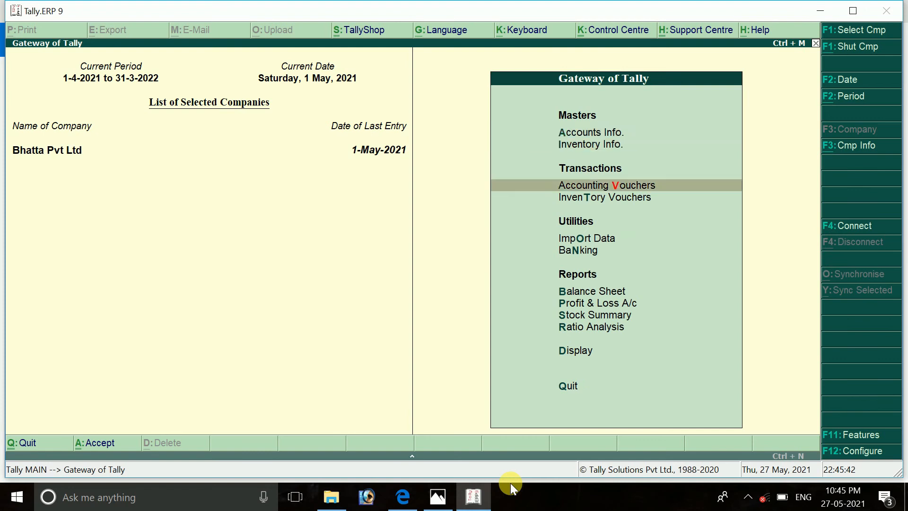
key(Return)
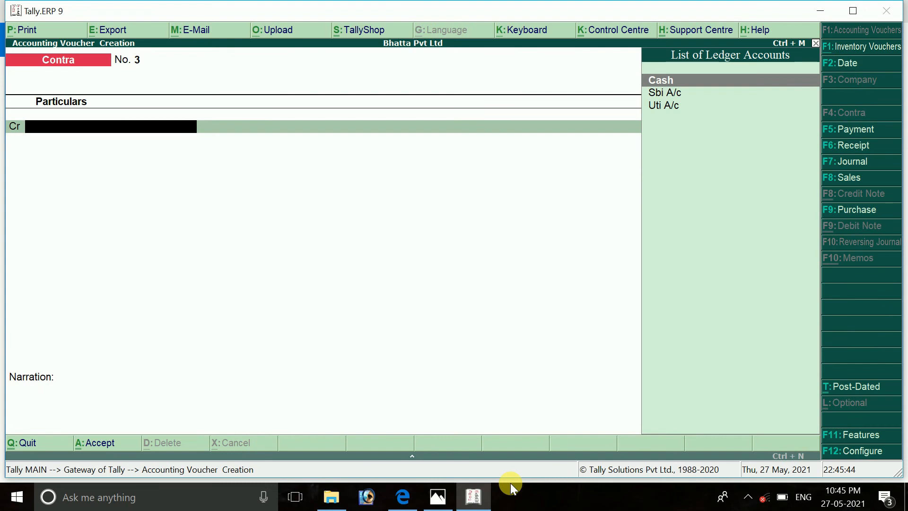
click(837, 212)
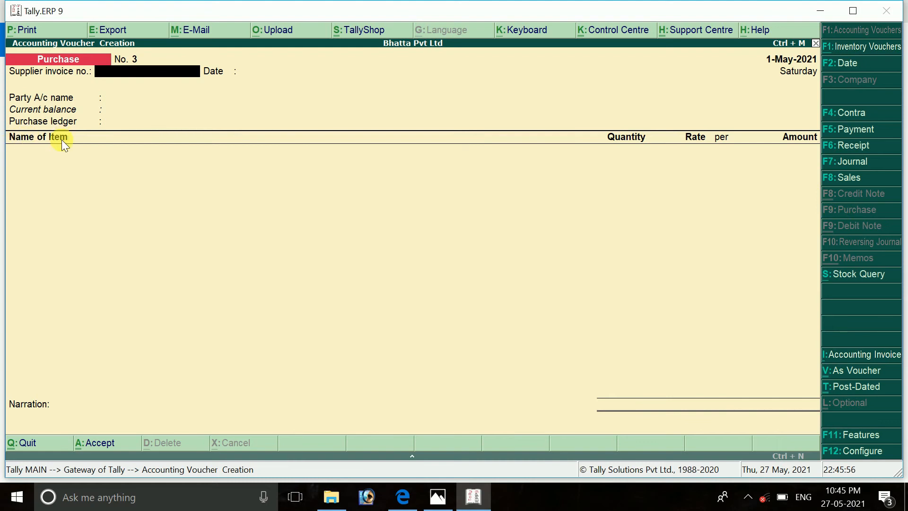
key(ctrl+v)
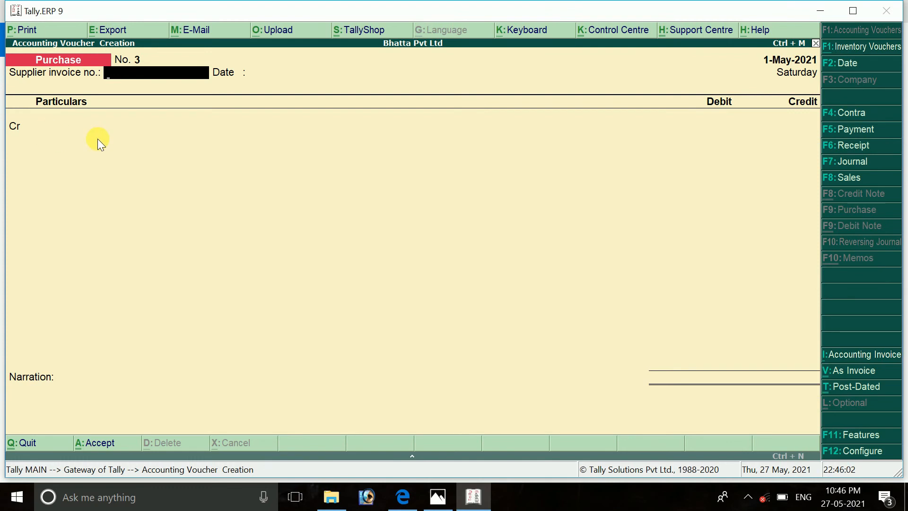
key(ctrl+v)
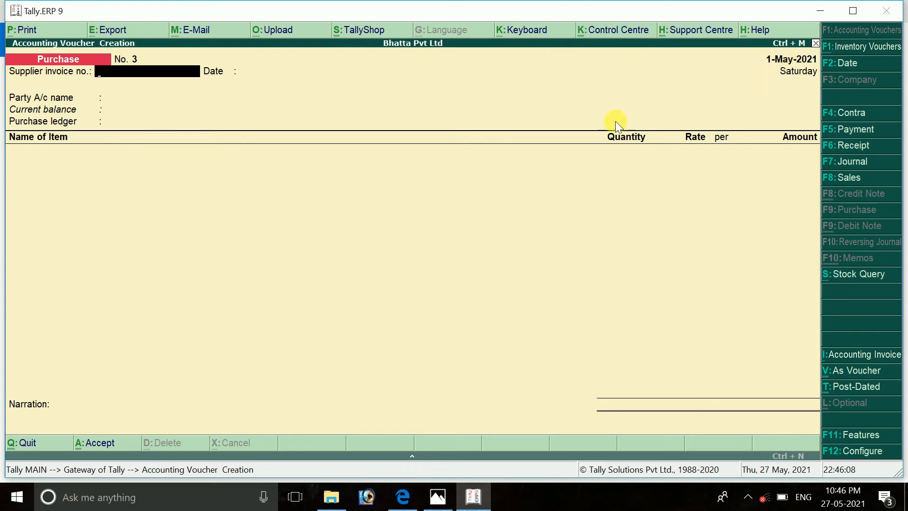
Set the purchase voucher's date to 2.5.2021.
key(F2)
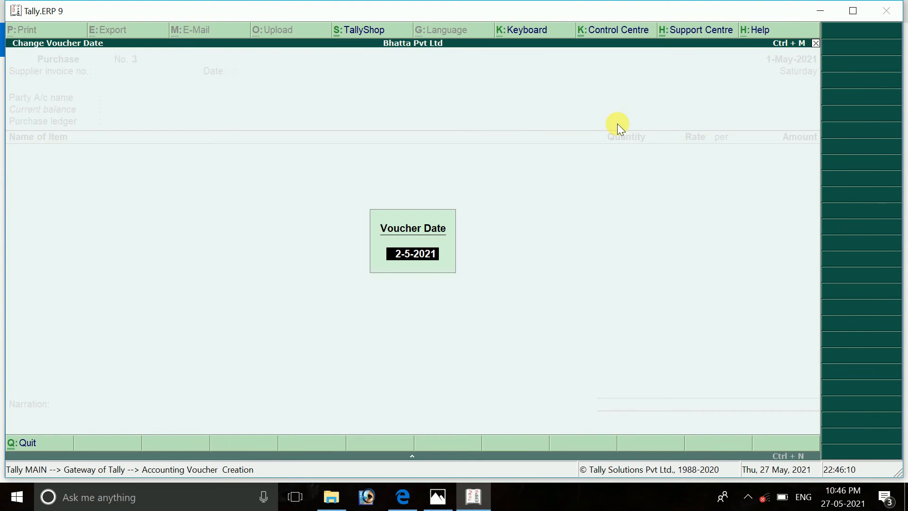
text(2.52)
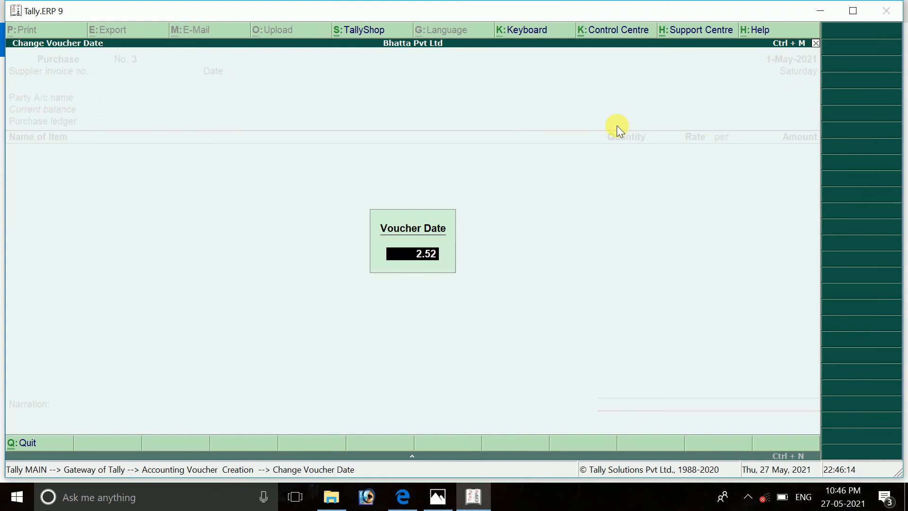
key(BackSpace)
text(0)
key(BackSpace)
text(.2021)
key(Return)
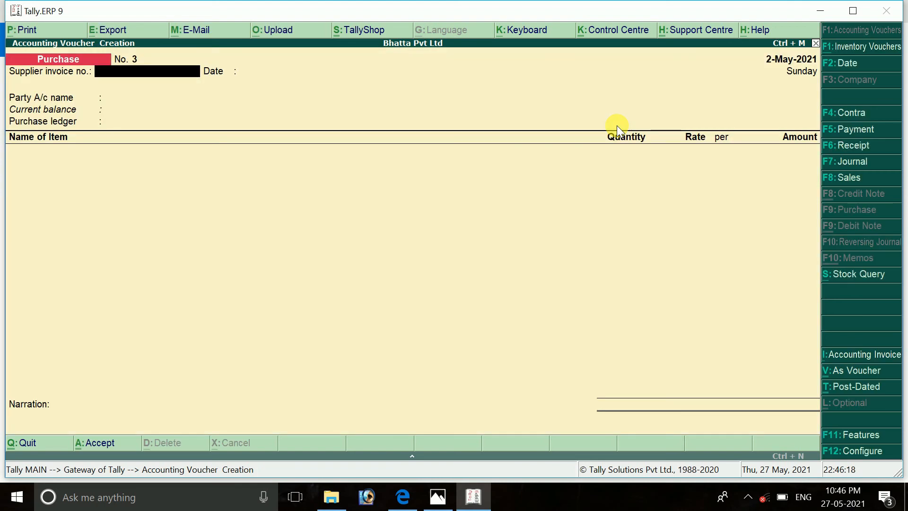
Leave the supplier invoice number blank and set the supplier invoice date to 2-5.
key(Return)
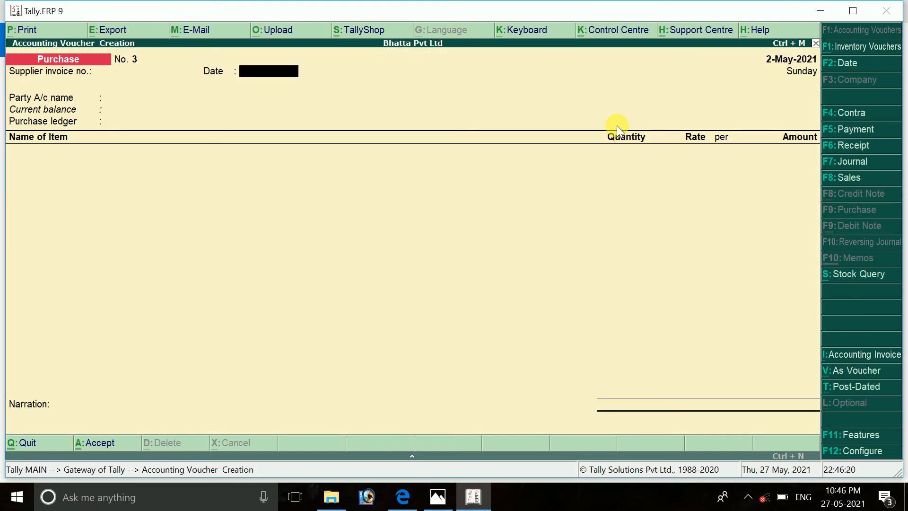
text(2-5)
key(Return)
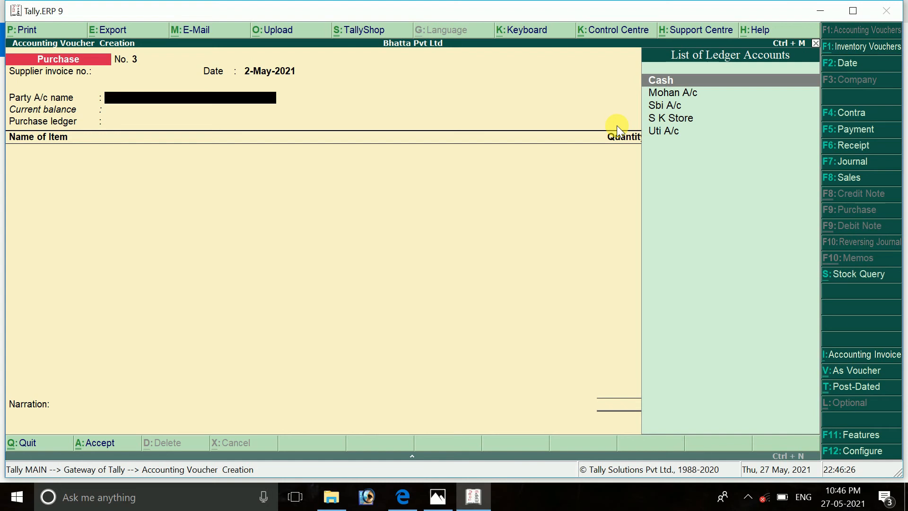
key(BackSpace)
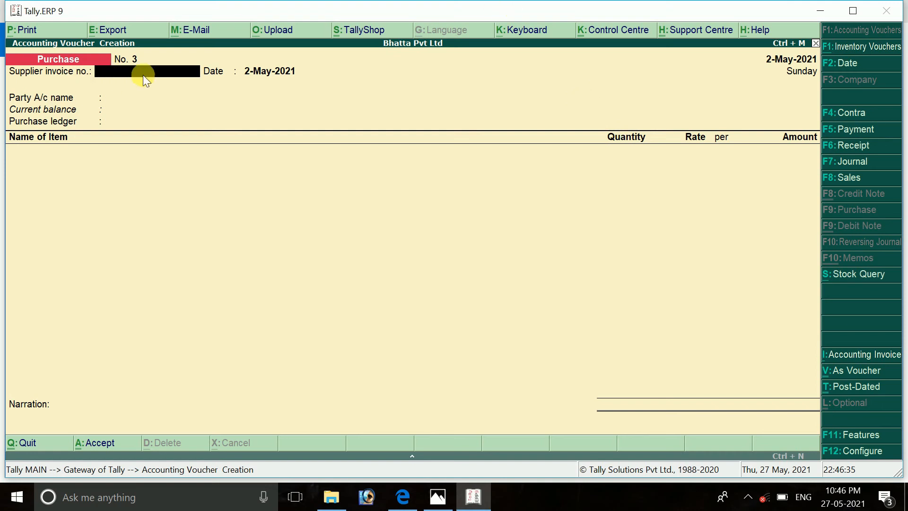
key(Return)
key(Return)
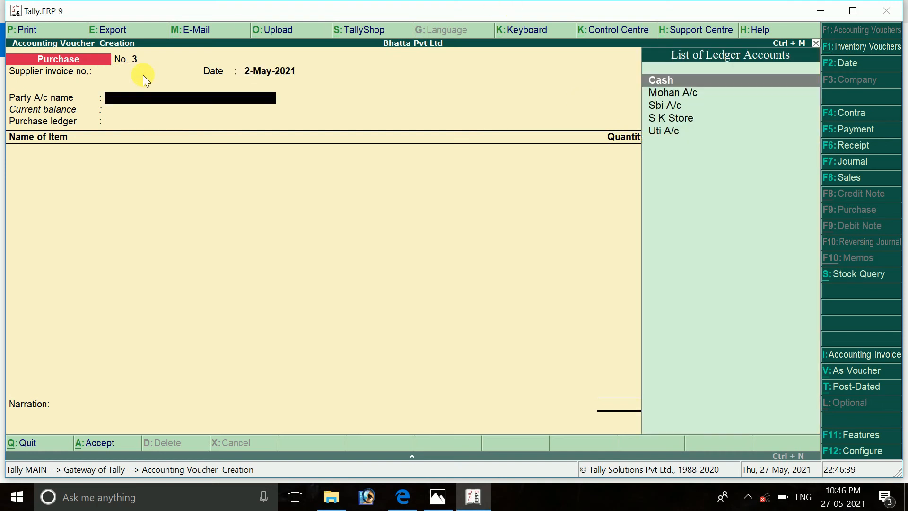
Choose the individual creditor's ledger as the party account with default party details, and Purchase A/c as the purchase ledger.
key(Down)
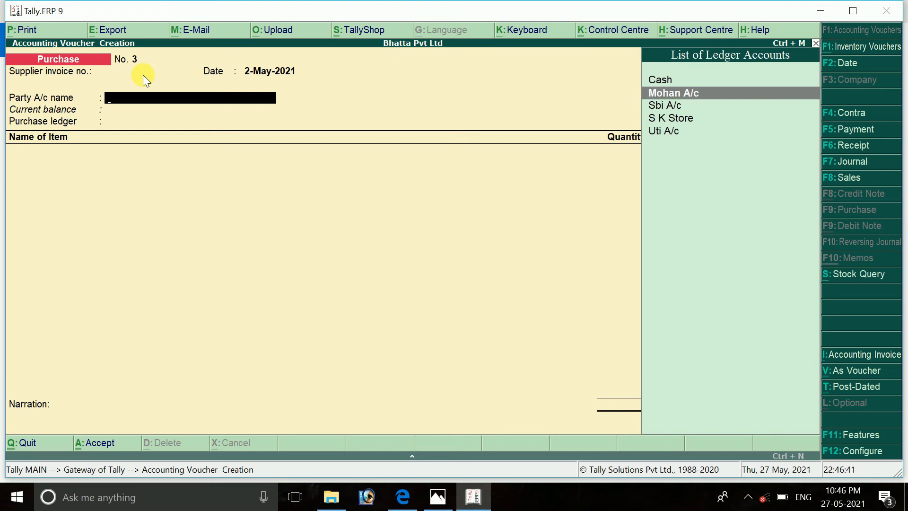
key(Return)
key(Return)
key(Return)
key(Return)
key(Return)
key(Return)
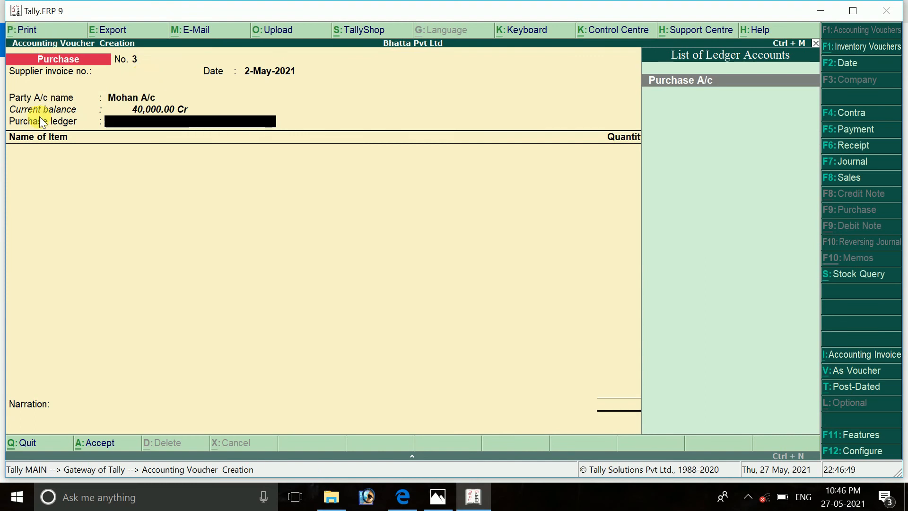
key(Return)
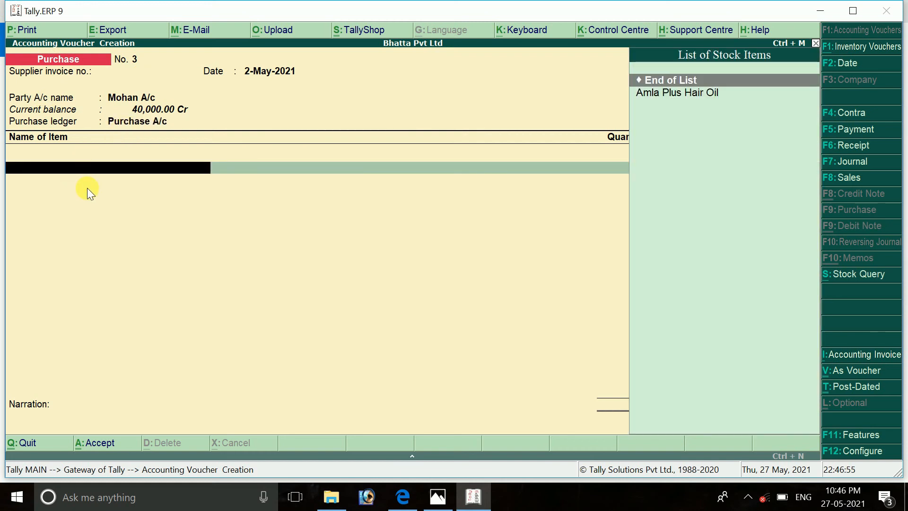
Add Amla Plus Hair Oil to the purchase with a quantity of 20 btl at a rate of 145, checking the transaction list in Photos.
key(Down)
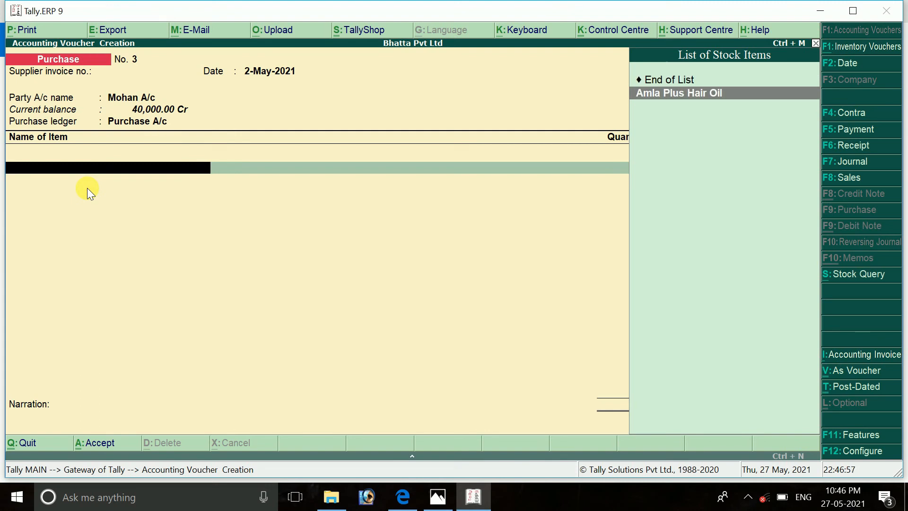
key(Return)
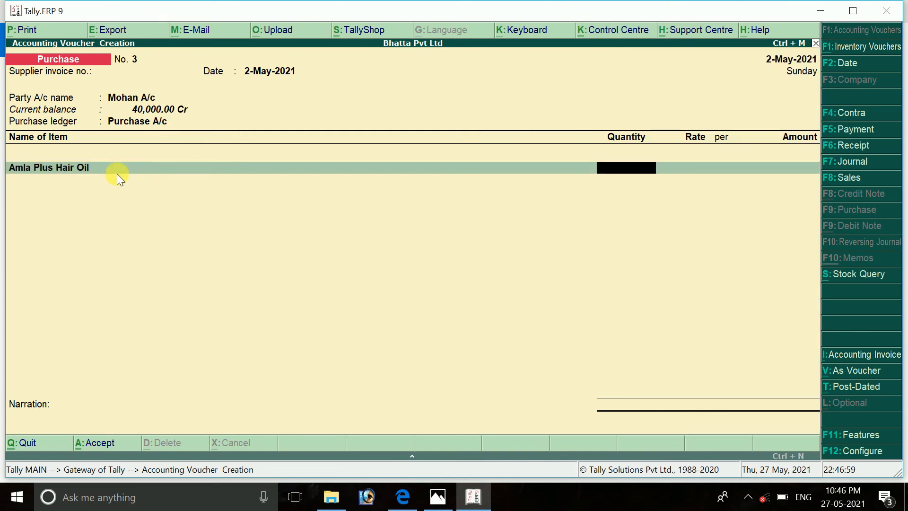
click(438, 497)
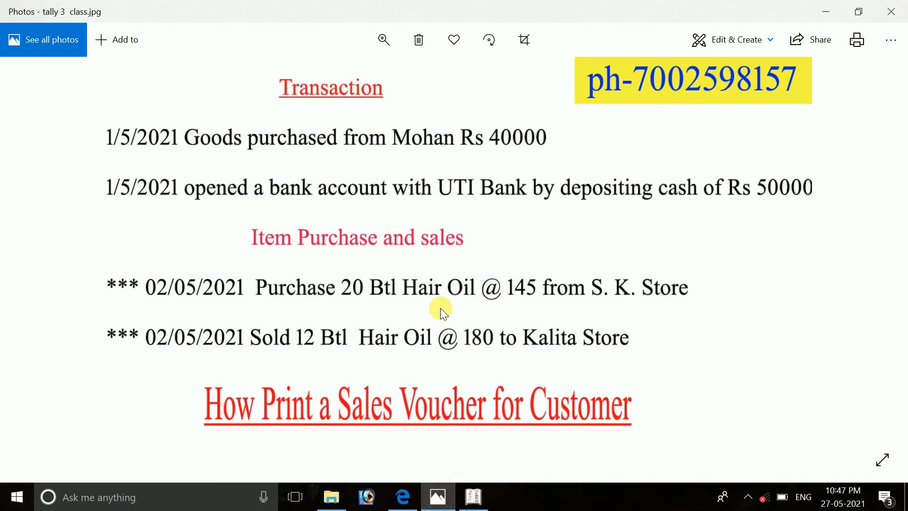
click(474, 497)
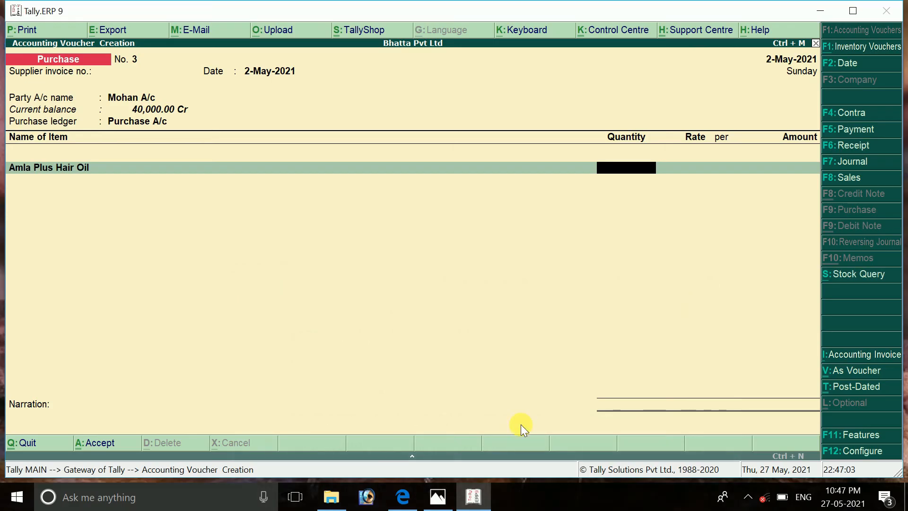
text(20)
key(Return)
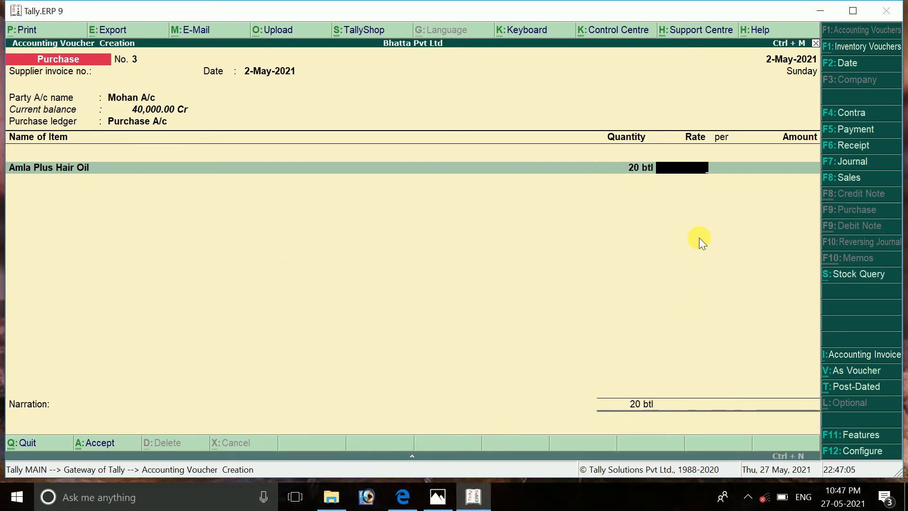
text(145)
key(Return)
key(Return)
key(Return)
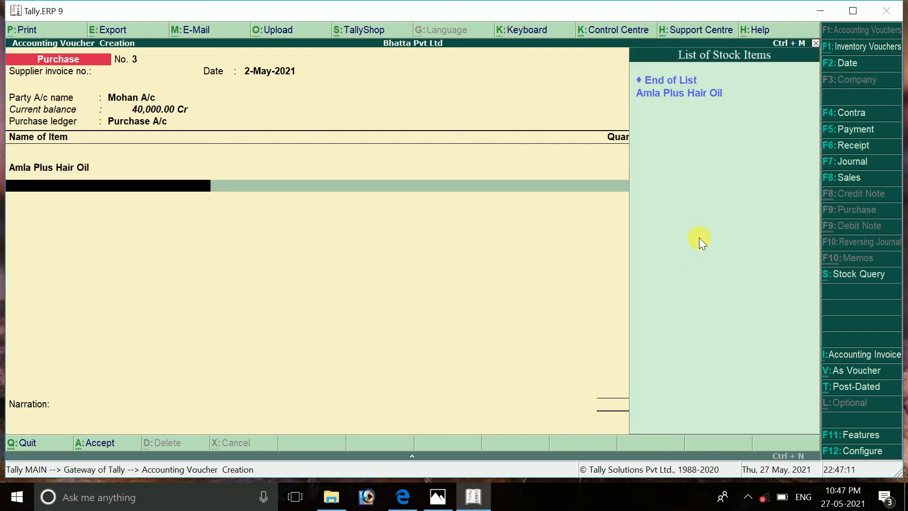
End the item list, save the purchase voucher without a narration and return to the Gateway of Tally.
key(Down)
key(Up)
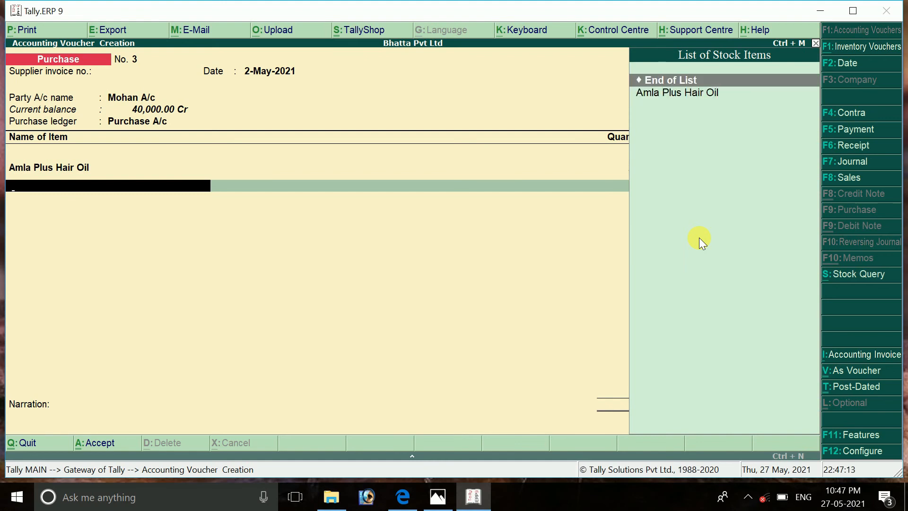
key(Return)
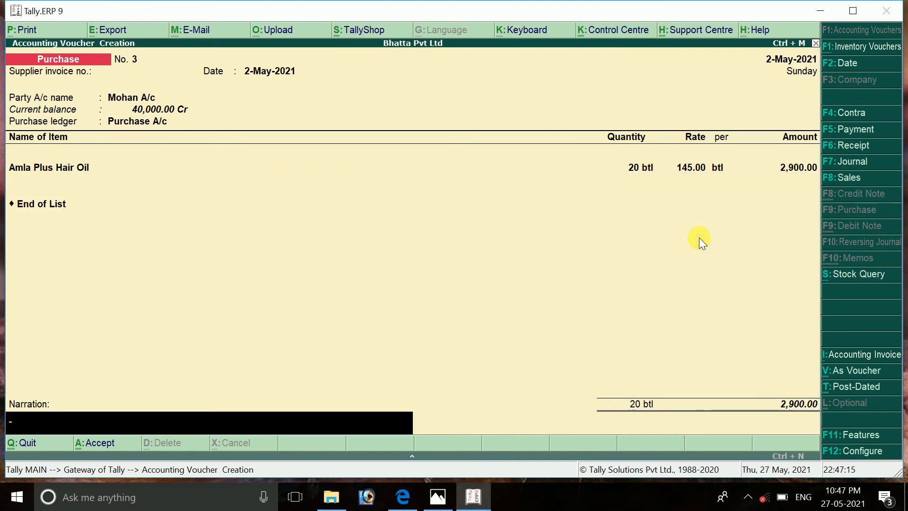
key(Return)
key(Return)
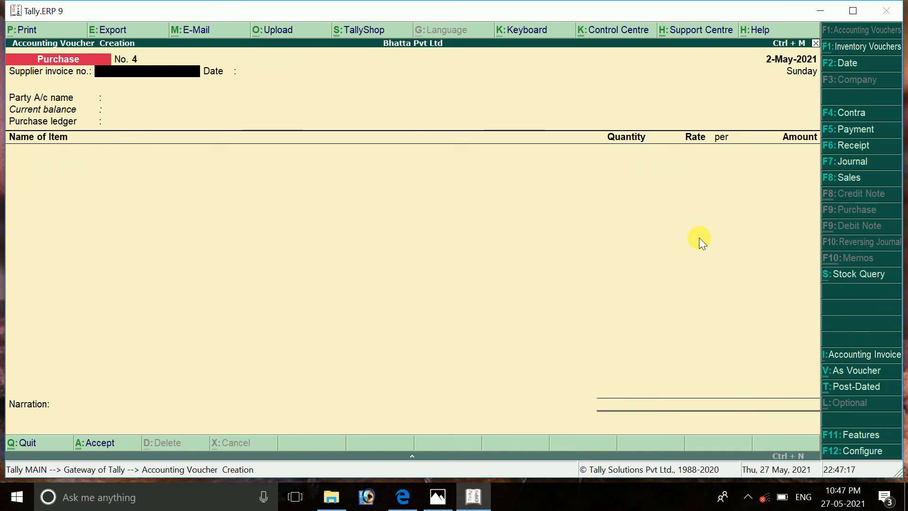
key(Escape)
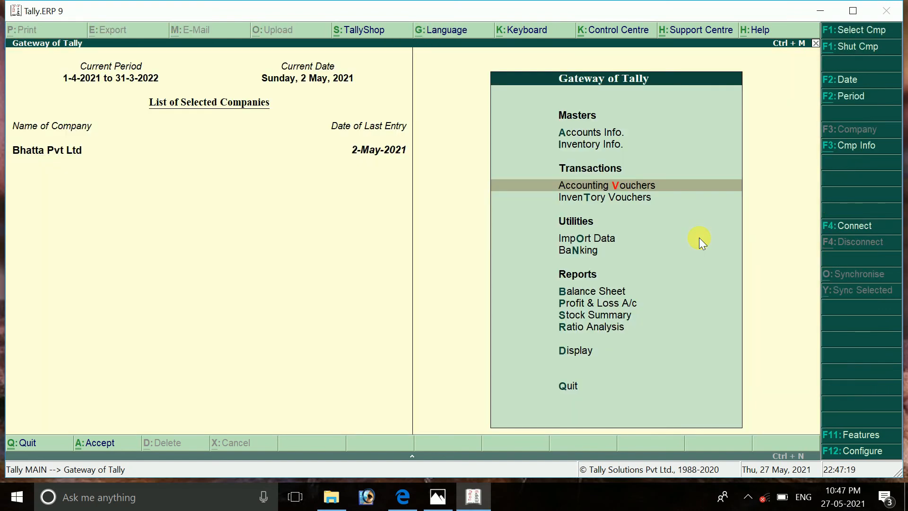
Examine the Stock Summary for the purchased Hair Oil's quantity, rate and value, and return to the Gateway of Tally.
key(Down)
key(End)
key(Up)
key(Up)
key(Up)
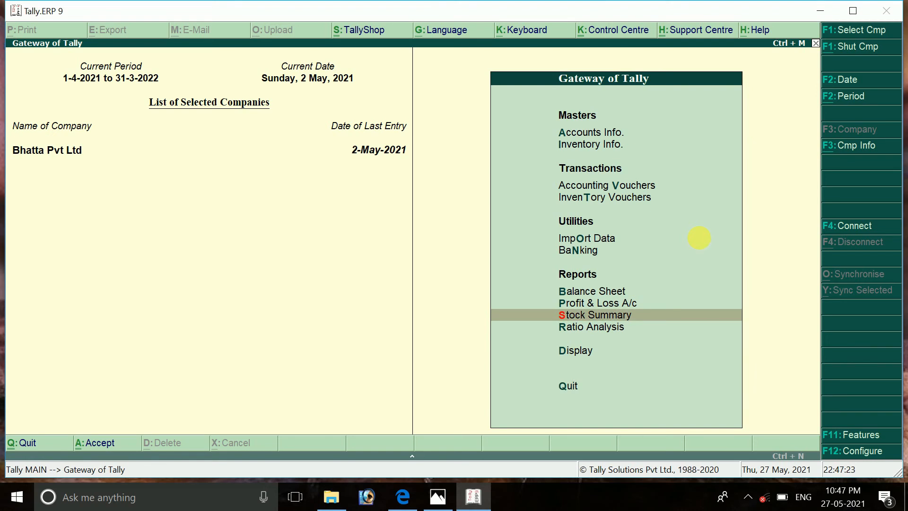
key(Return)
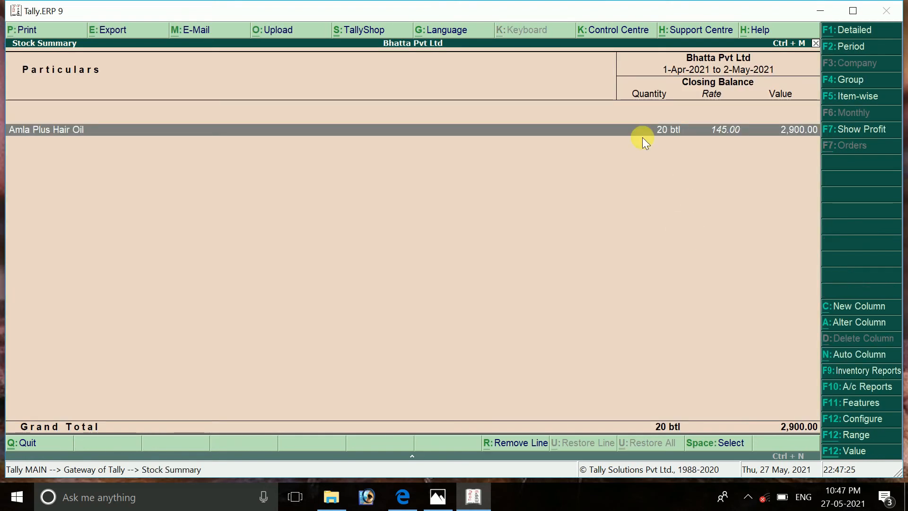
key(Escape)
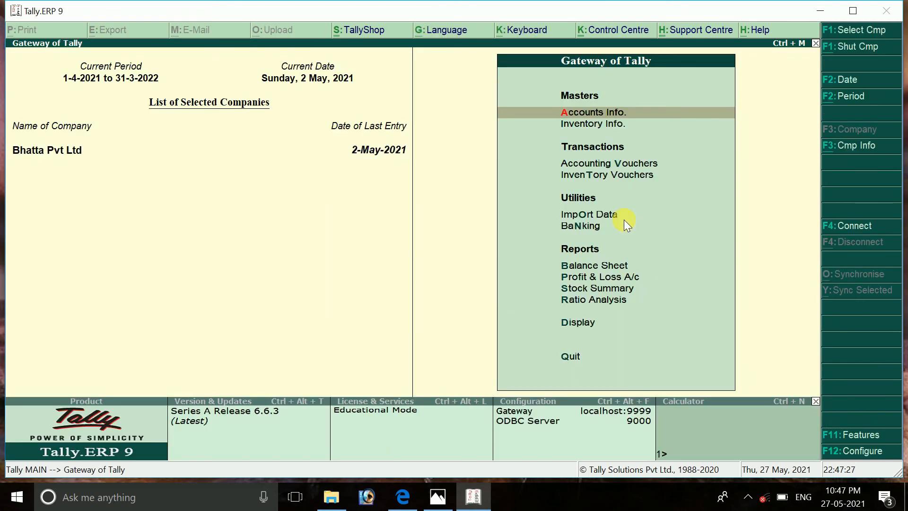
Check the details of the Hair Oil sale in Photos and switch back to Tally.
click(438, 497)
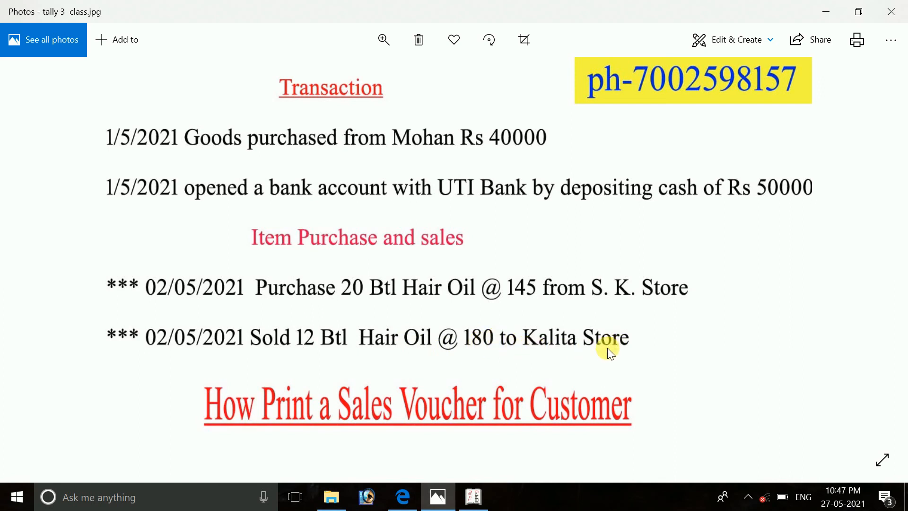
click(837, 10)
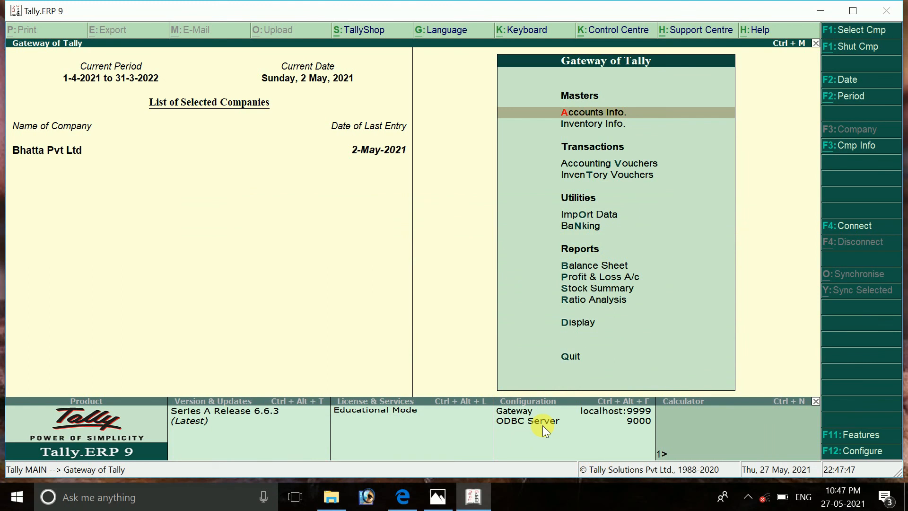
key(Return)
key(Down)
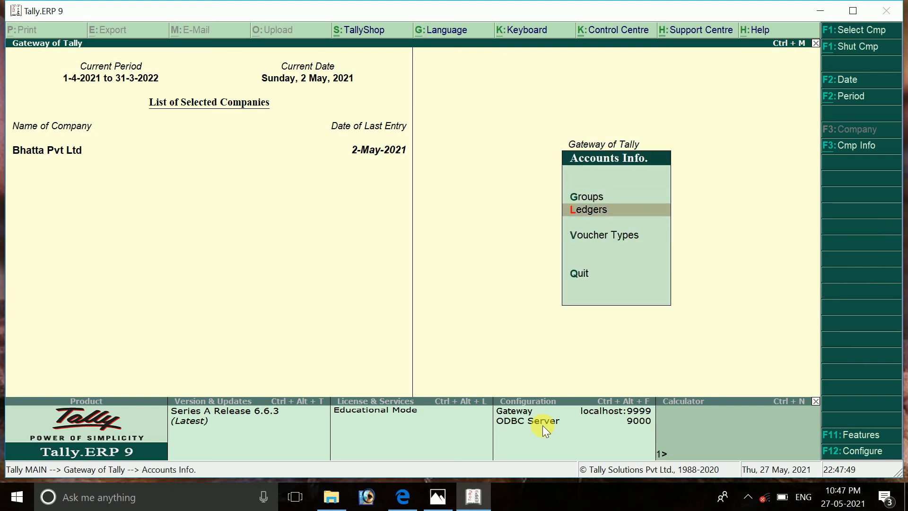
key(Escape)
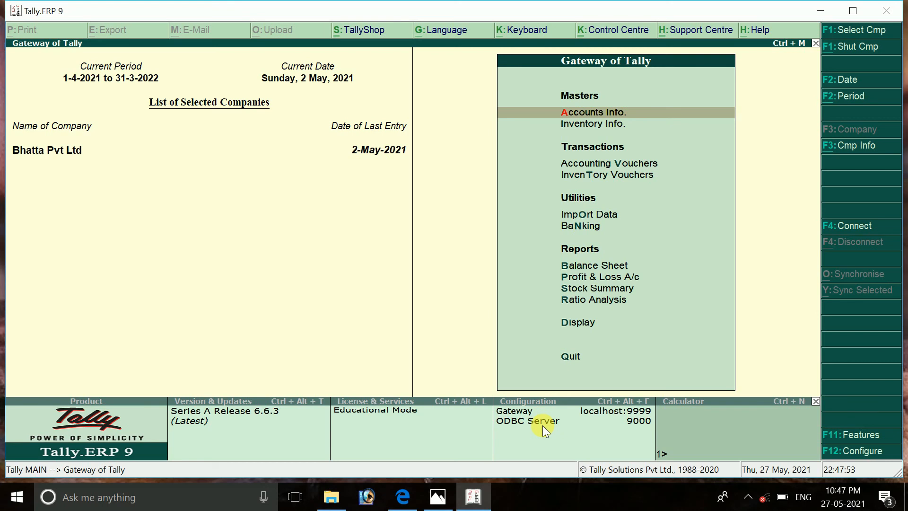
Open accounting voucher creation and start a new sales voucher.
key(Down)
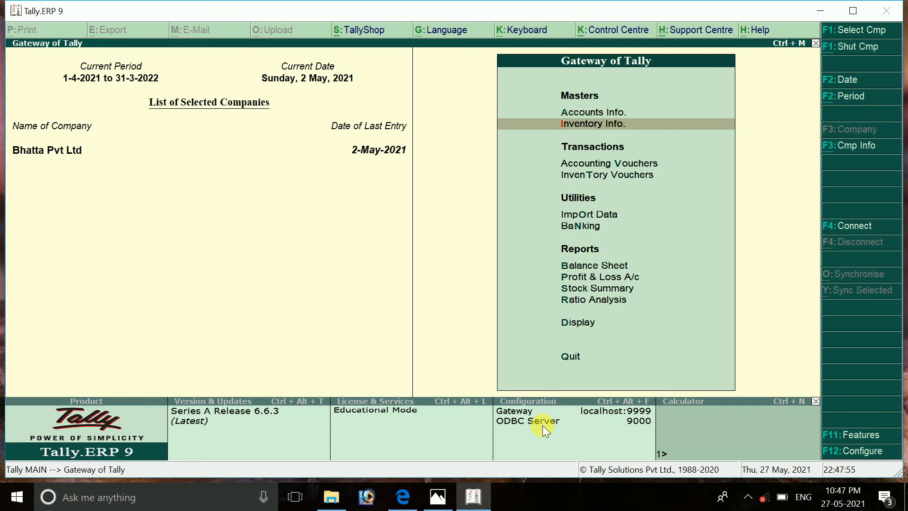
key(Down)
key(Return)
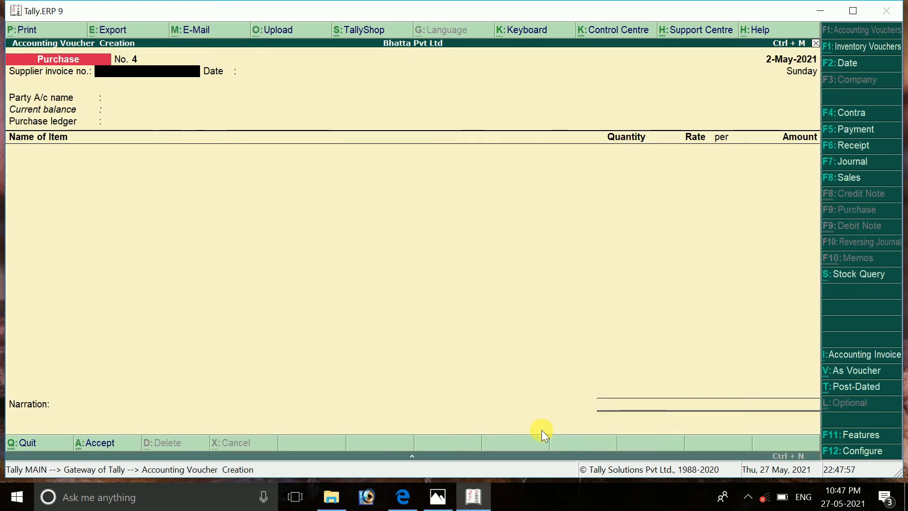
click(847, 179)
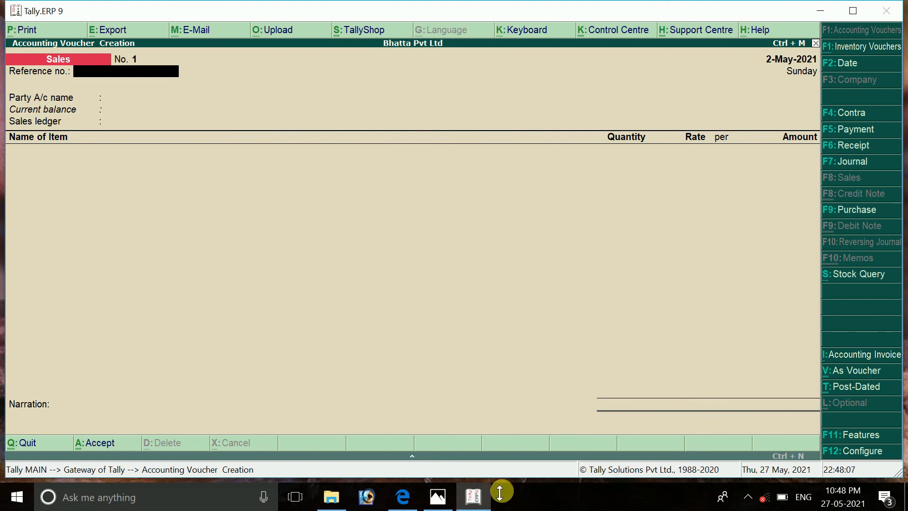
Set the sales voucher's date to 2 May 2021 and leave its reference number empty.
key(F2)
text(2.5)
key(Return)
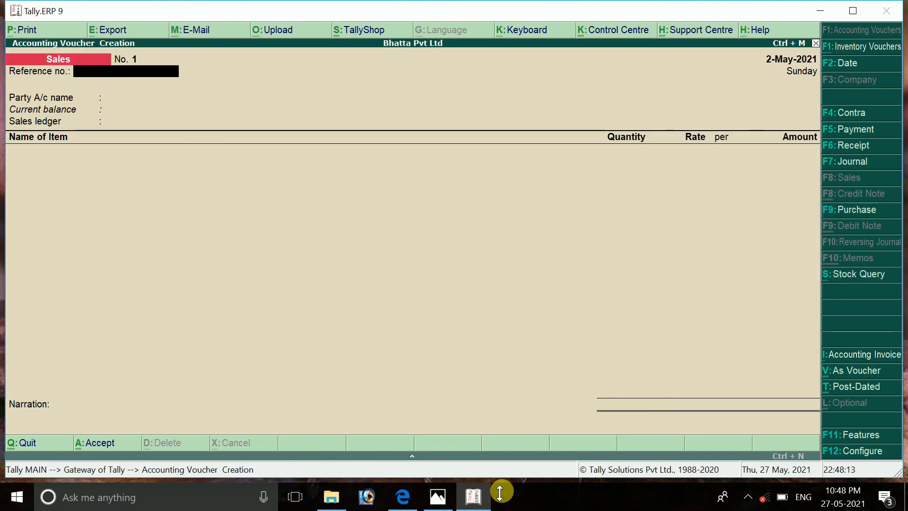
key(Return)
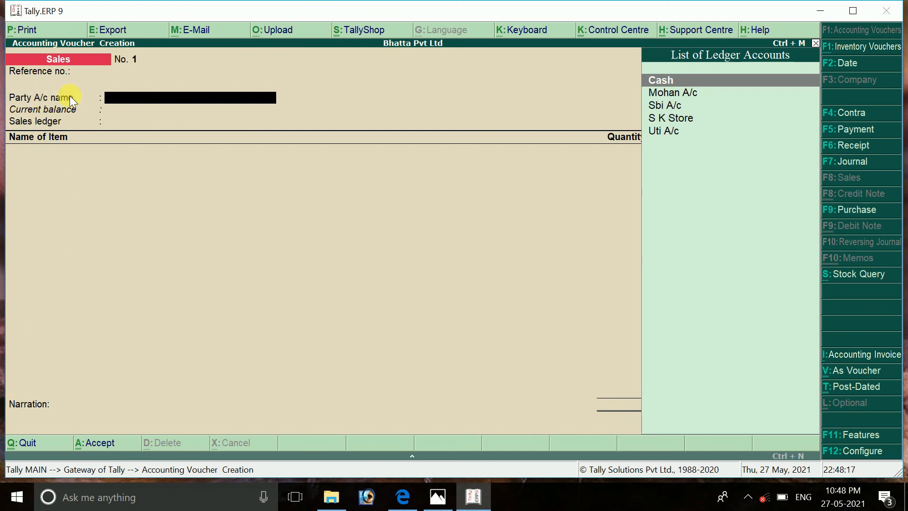
Check the buyer's name in Photos, switch back to Tally and start a new party ledger named Kalita Store under Sundry Debtors.
click(442, 498)
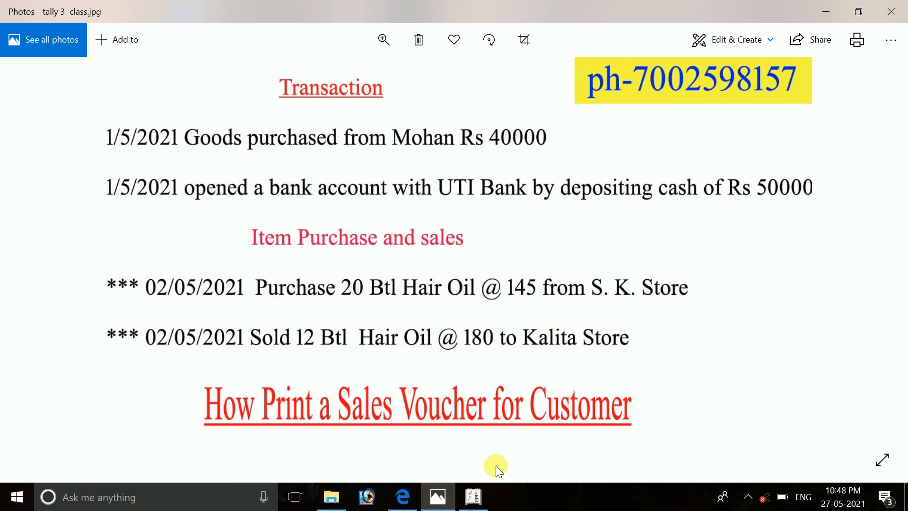
click(468, 496)
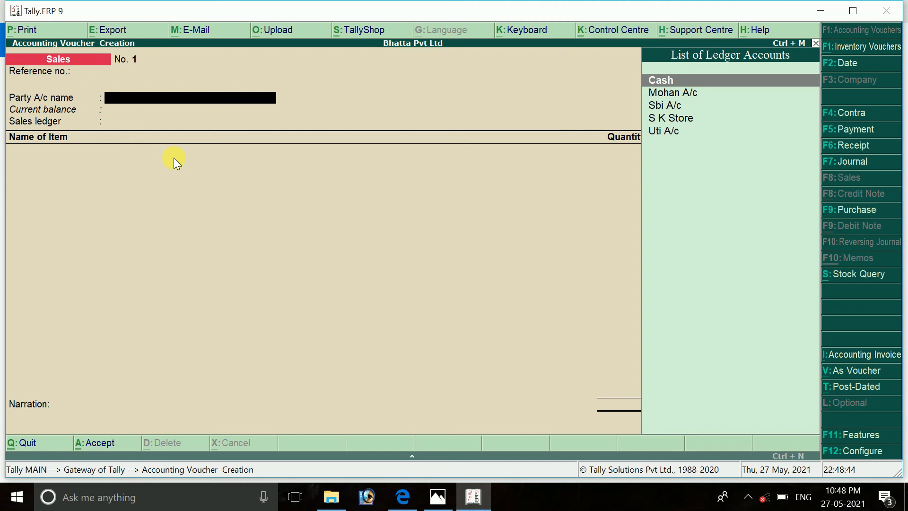
key(alt+c)
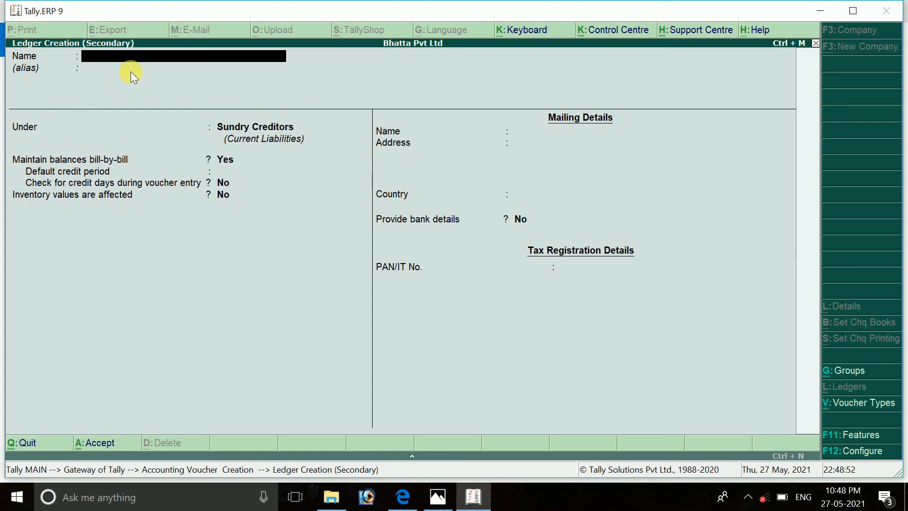
text(Kalita Store)
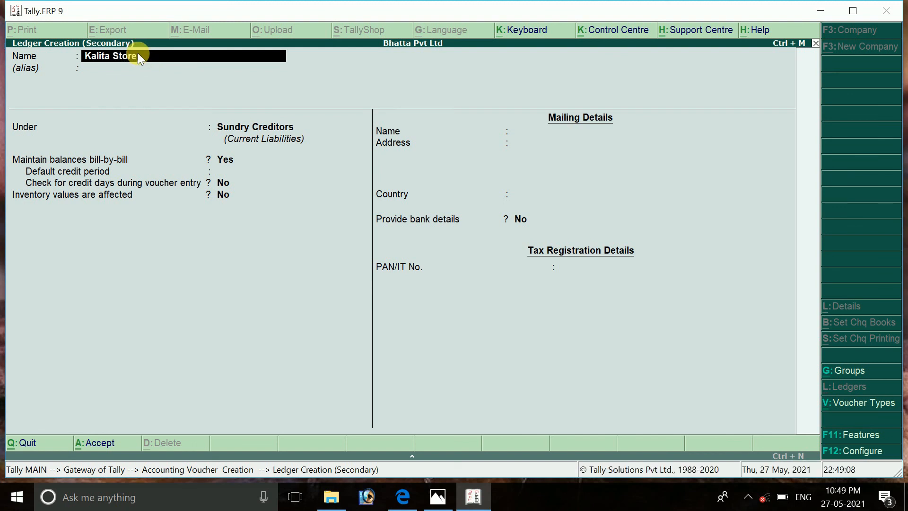
key(Return)
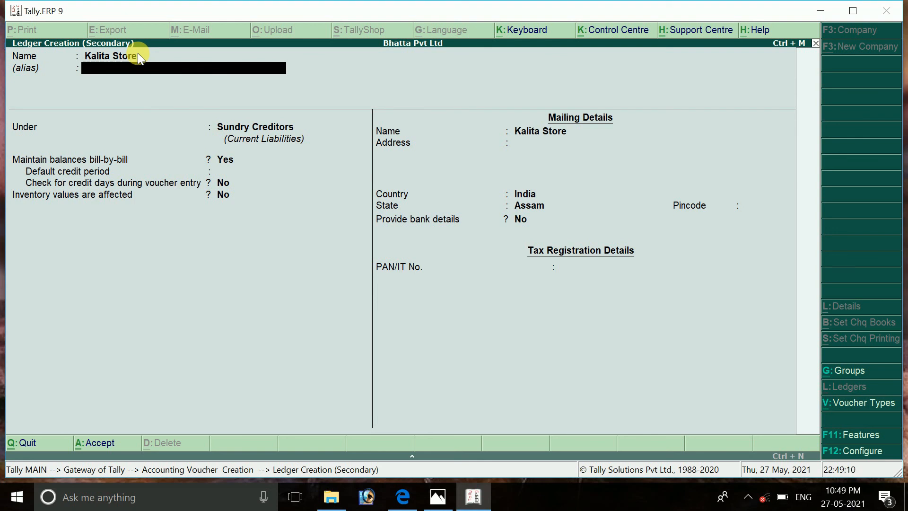
key(Return)
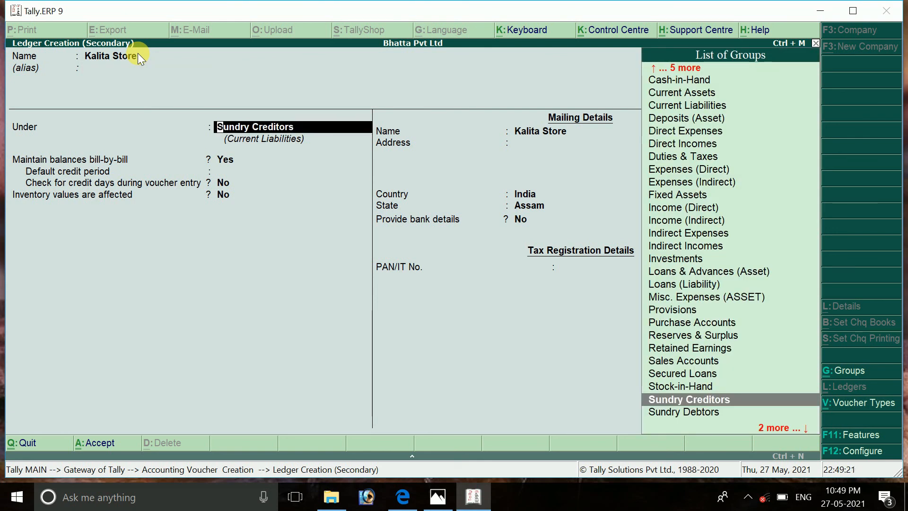
key(Down)
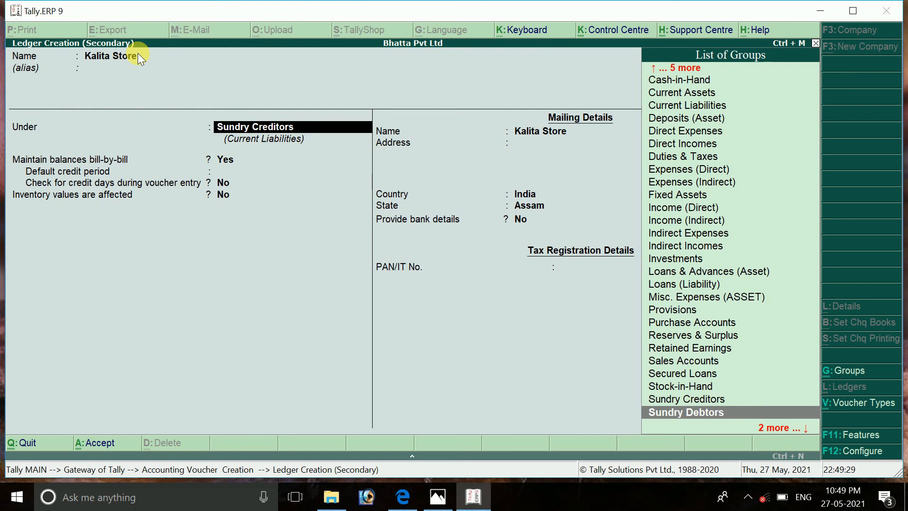
key(Return)
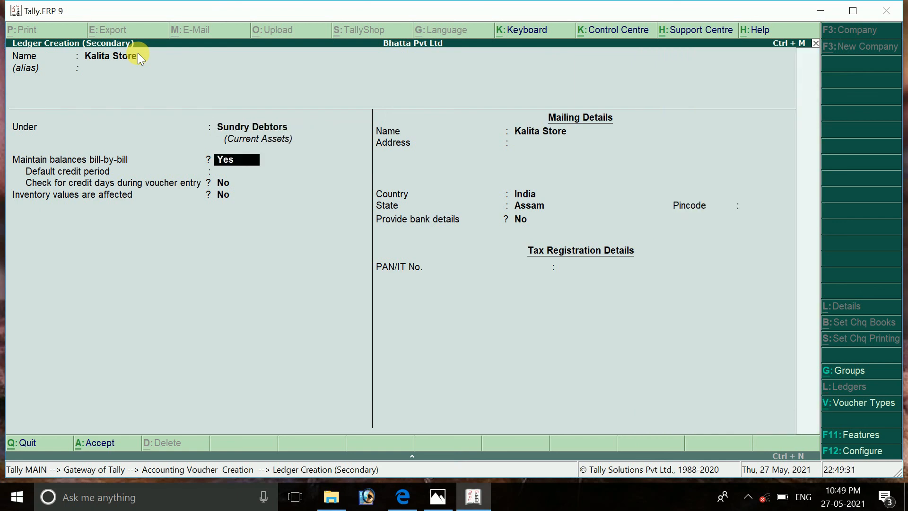
Keep the default balance, mailing, bank and tax settings and save the Kalita Store ledger.
key(Return)
key(Return)
key(Return)
key(Return)
key(Return)
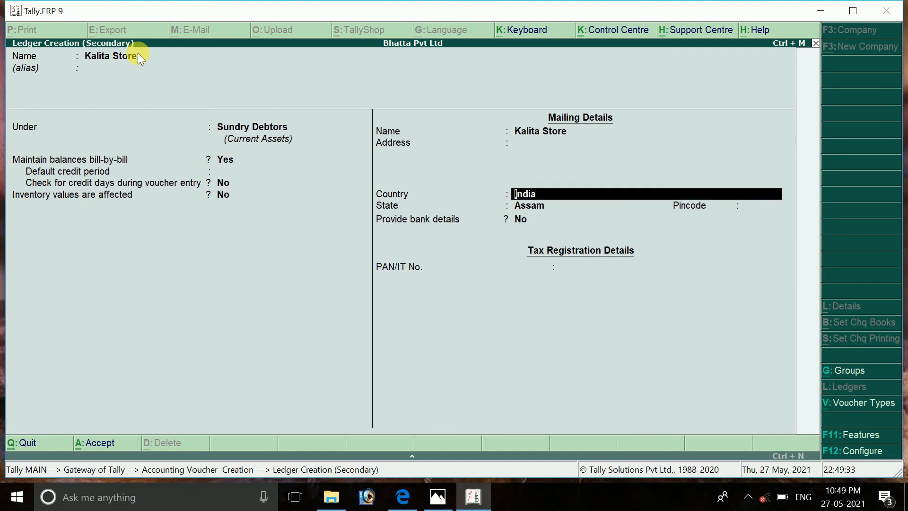
key(Return)
key(Return)
key(Return)
key(Return)
key(Return)
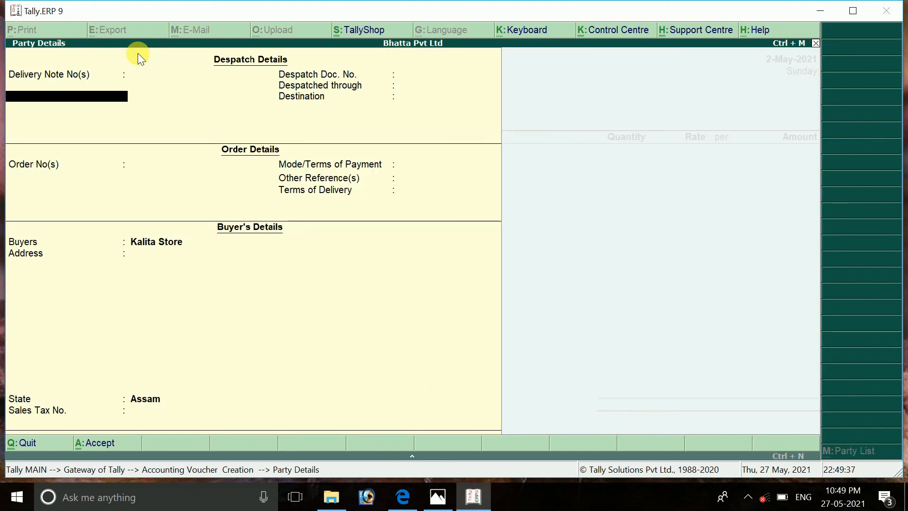
Use Kalita Store as the voucher's party account and accept its despatch, order and buyer details without additions.
key(Escape)
key(Return)
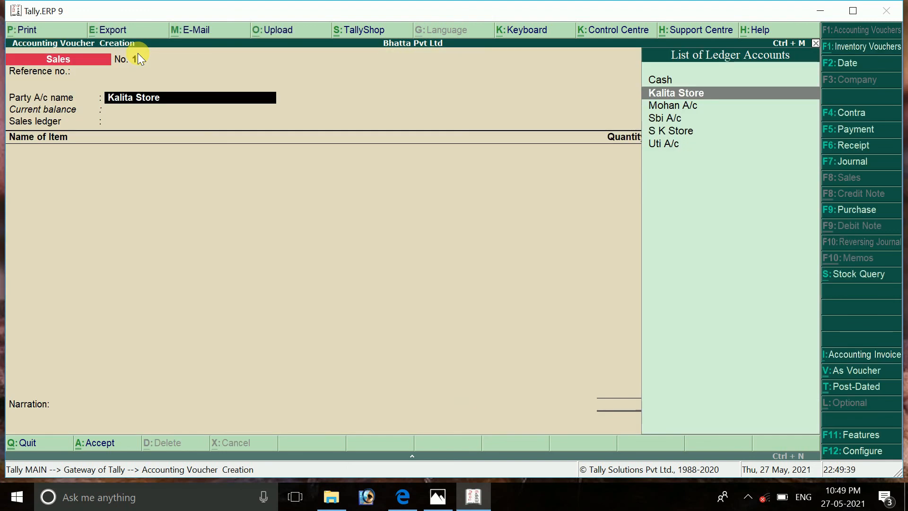
key(Return)
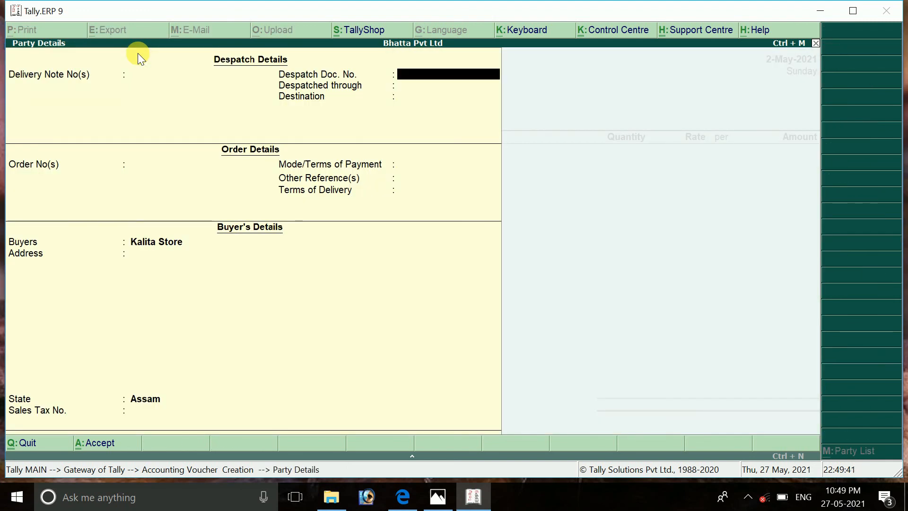
key(Return)
key(Return)
key(Return)
key(Return)
key(Return)
key(Return)
key(Return)
key(Return)
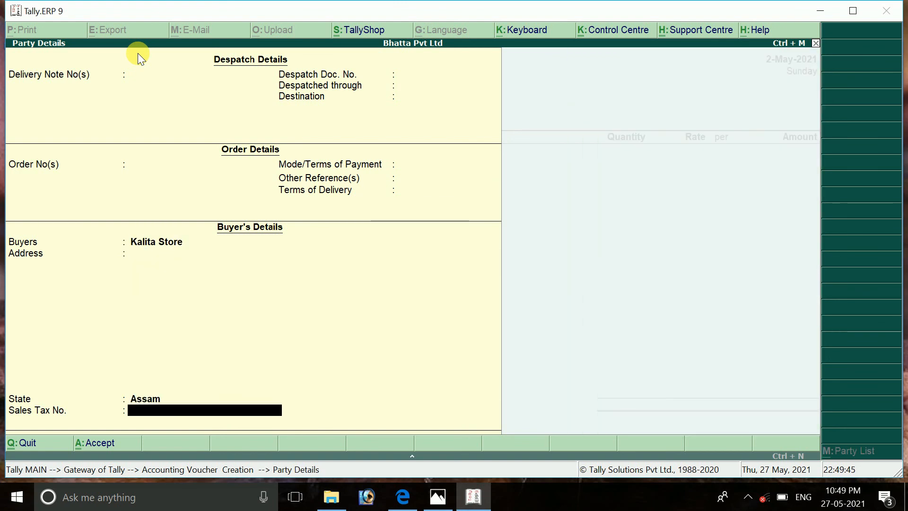
key(Return)
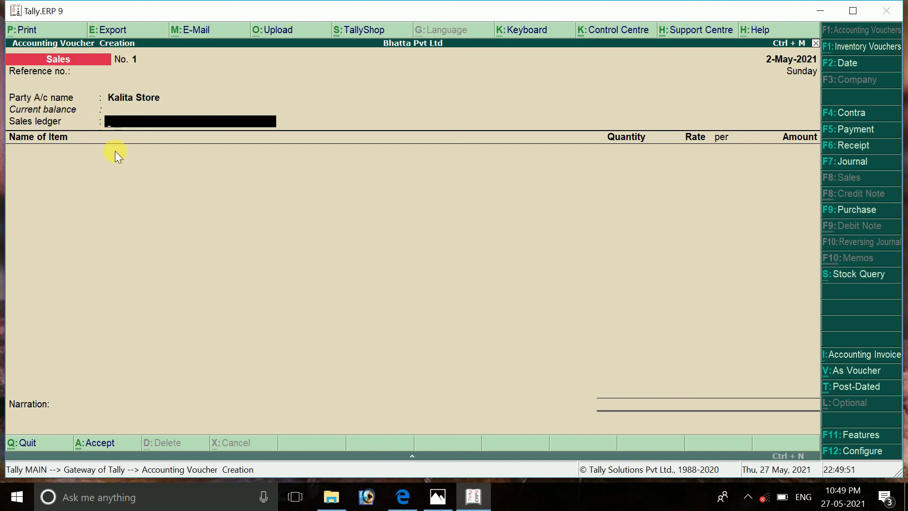
Create a ledger named Sales under Sales Accounts from the voucher and use it as the sales ledger.
key(alt+c)
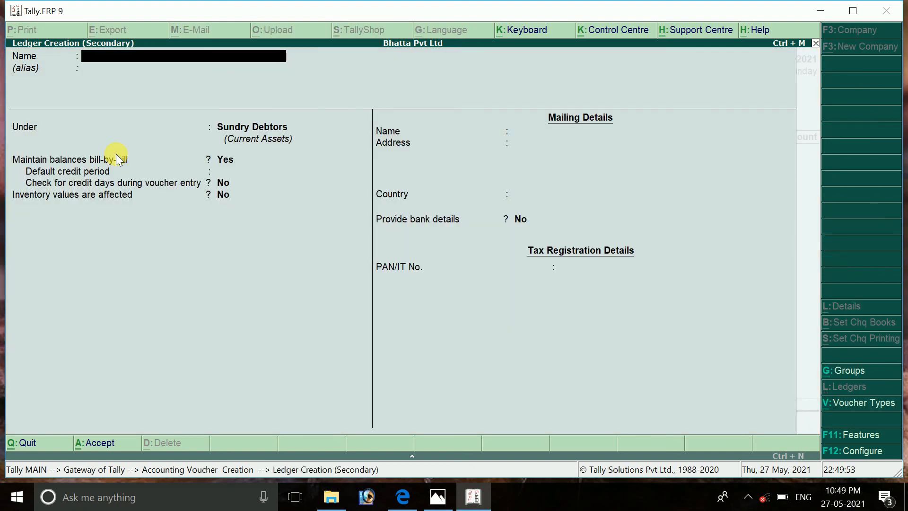
text(Saless)
key(BackSpace)
key(Return)
key(Return)
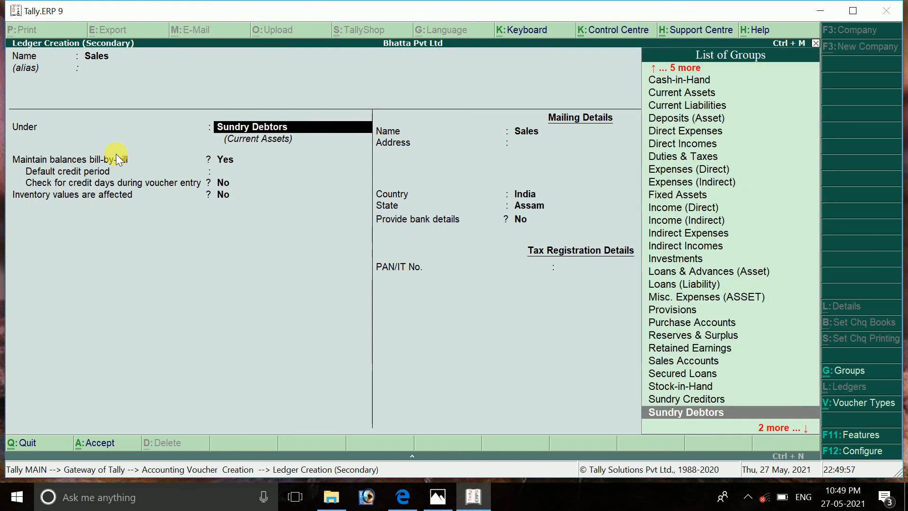
text(Sa)
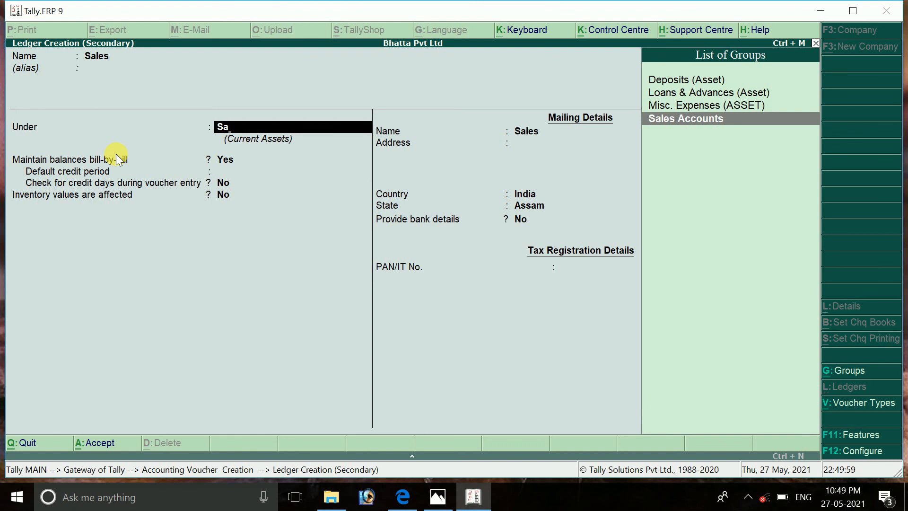
key(Return)
key(Return)
key(Return)
key(Return)
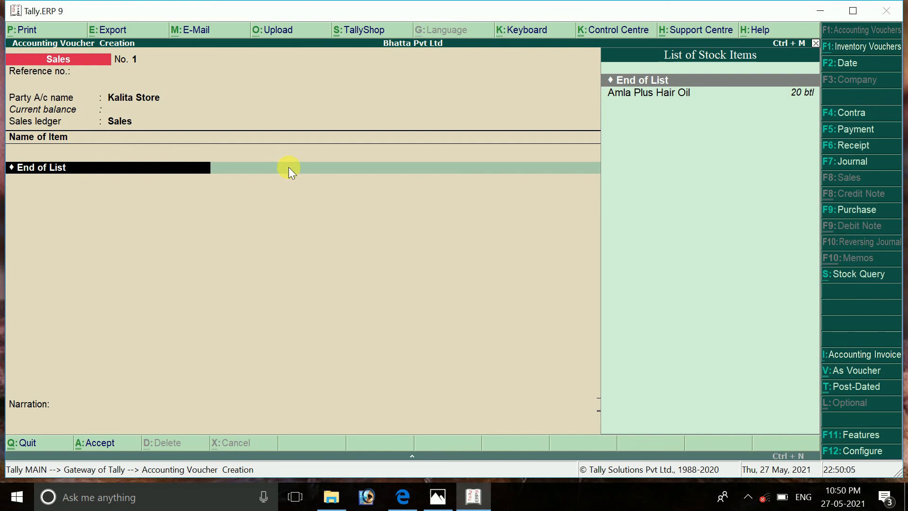
Add Amla Plus Hair Oil to the sales voucher with quantity 12 btl at rate 180, checking the transaction in Photos.
key(Down)
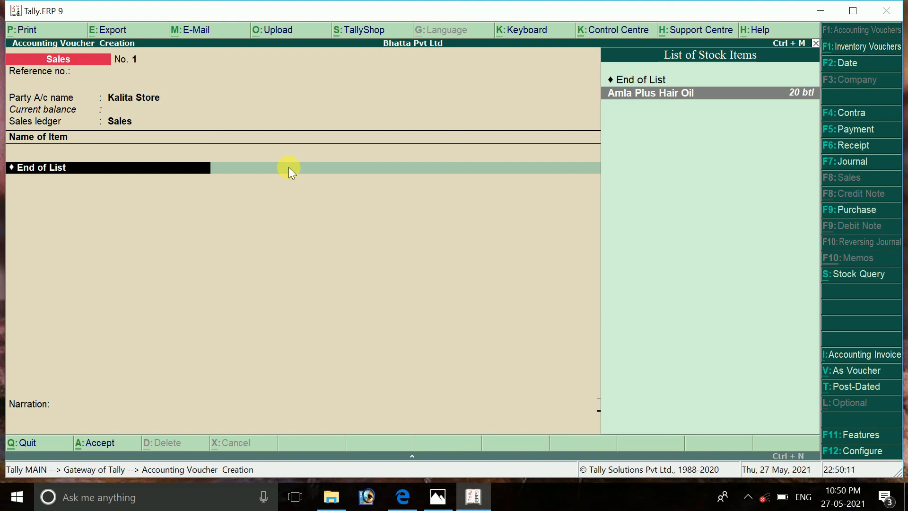
key(Return)
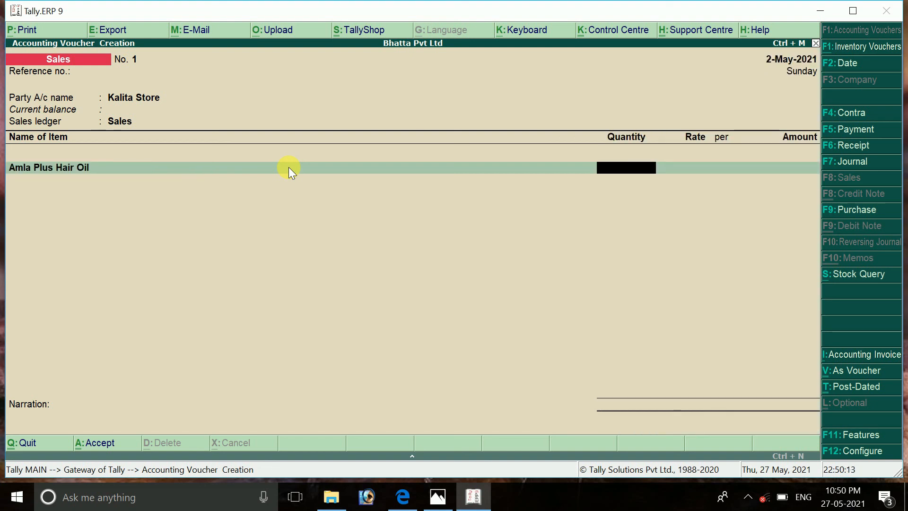
click(438, 497)
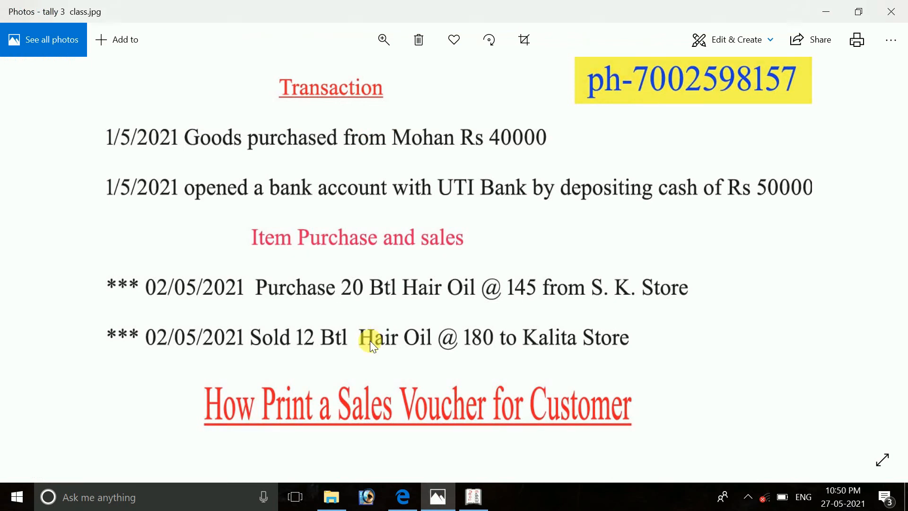
click(821, 11)
text(12)
key(Return)
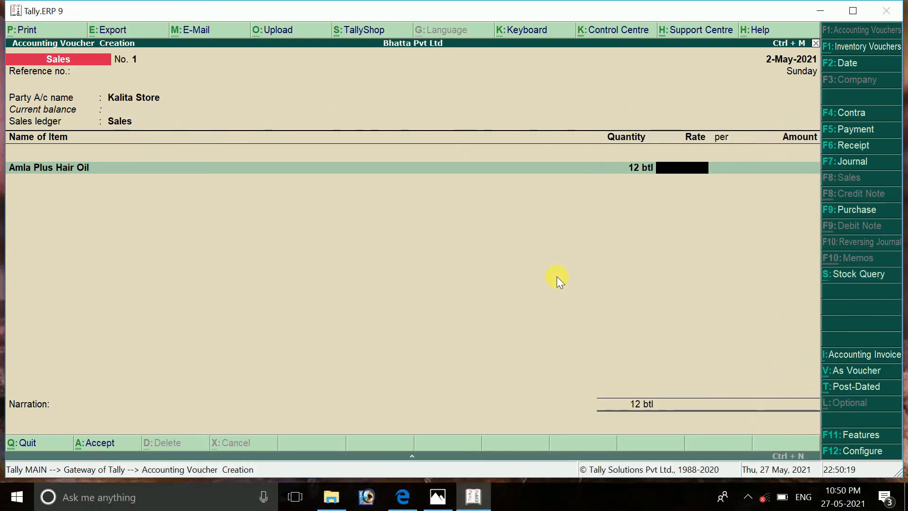
text(180)
key(Return)
key(Return)
key(Return)
End the item list, save the sales voucher with the narration "being" and return to the Gateway of Tally.
key(Return)
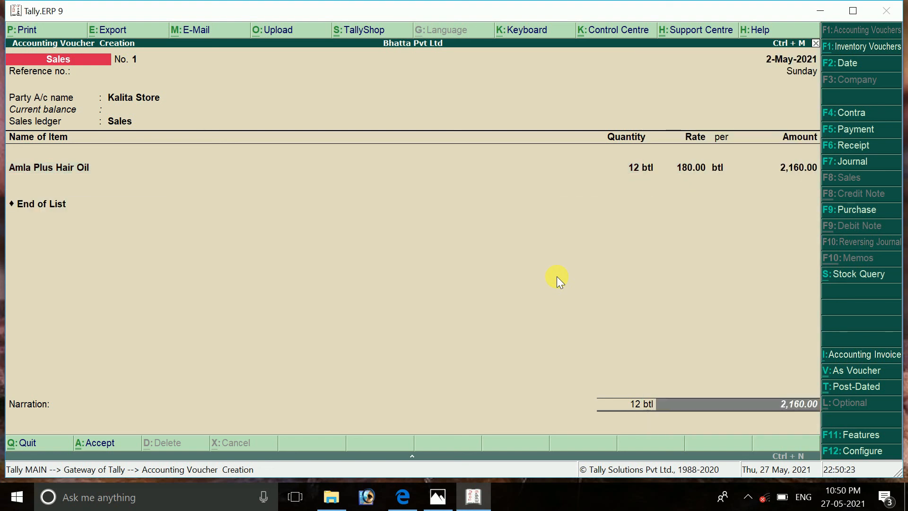
key(Return)
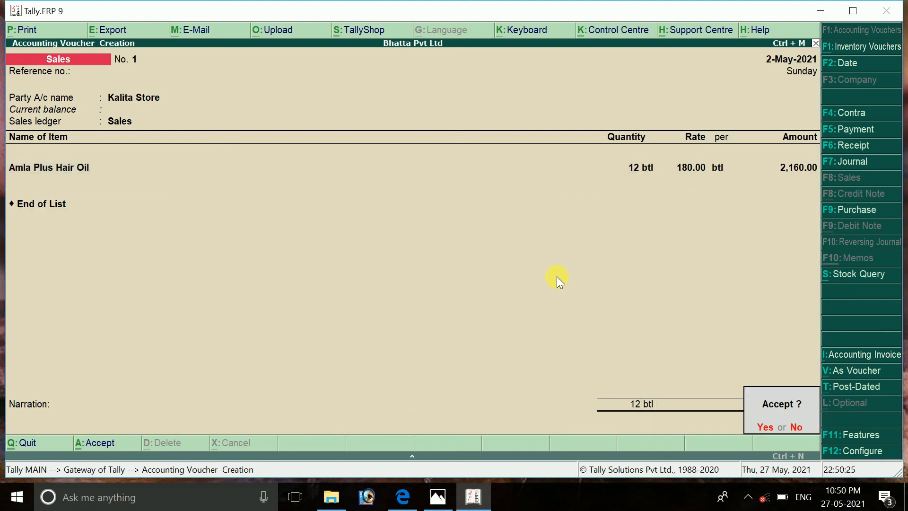
key(Escape)
text(being)
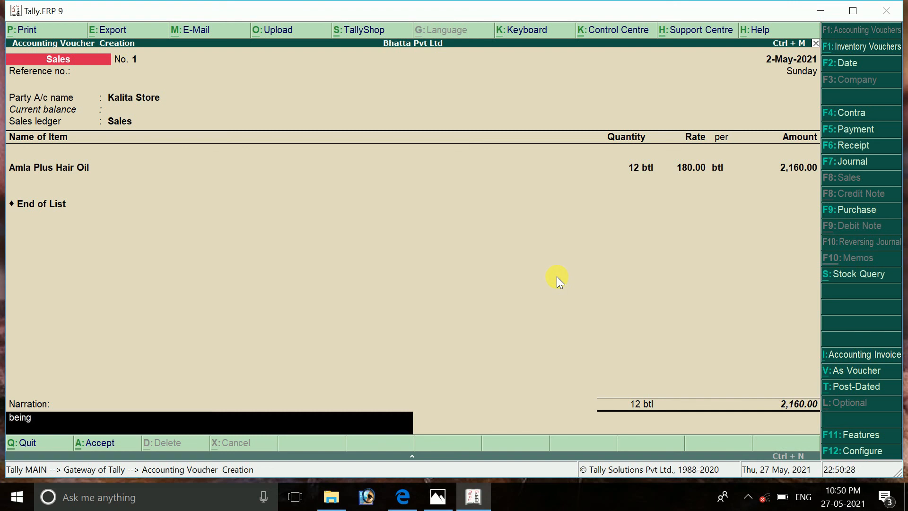
key(Return)
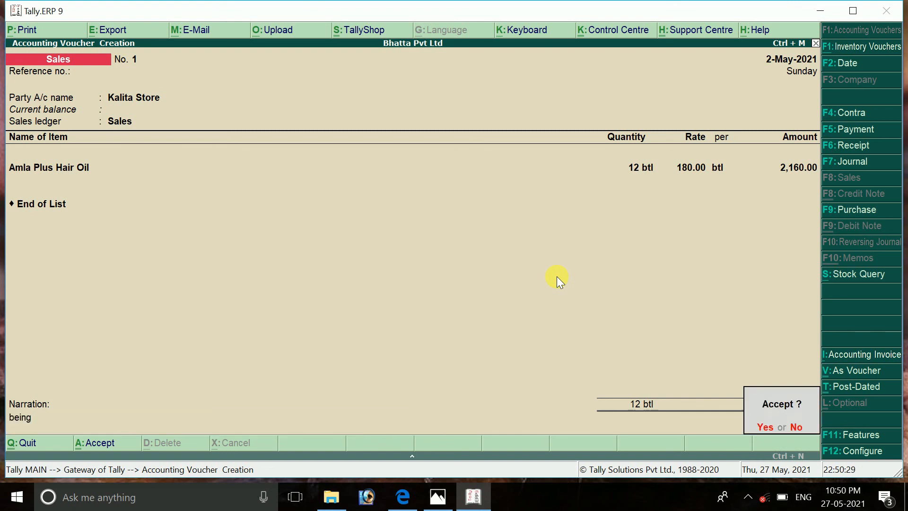
key(Return)
key(Escape)
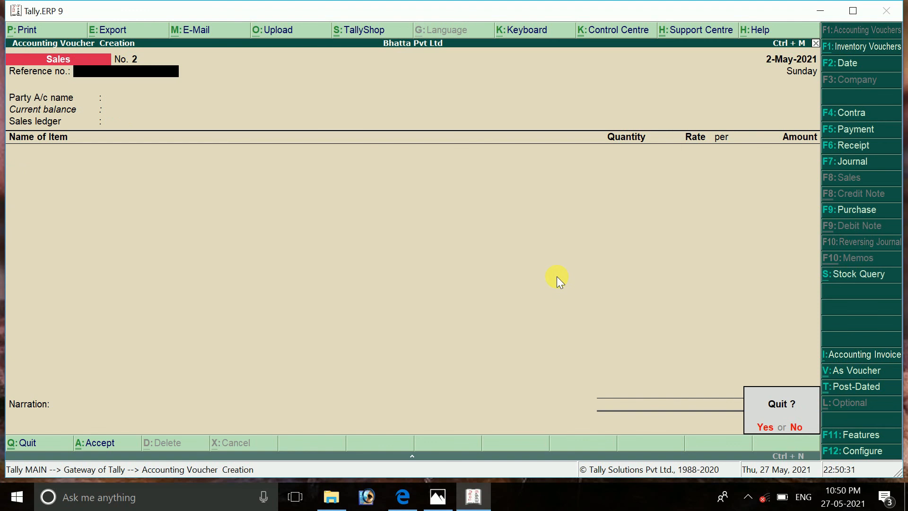
key(Return)
Open the Stock Summary to examine the remaining Hair Oil stock after the sale.
key(Down)
key(Down)
key(Down)
key(Down)
key(Down)
key(Down)
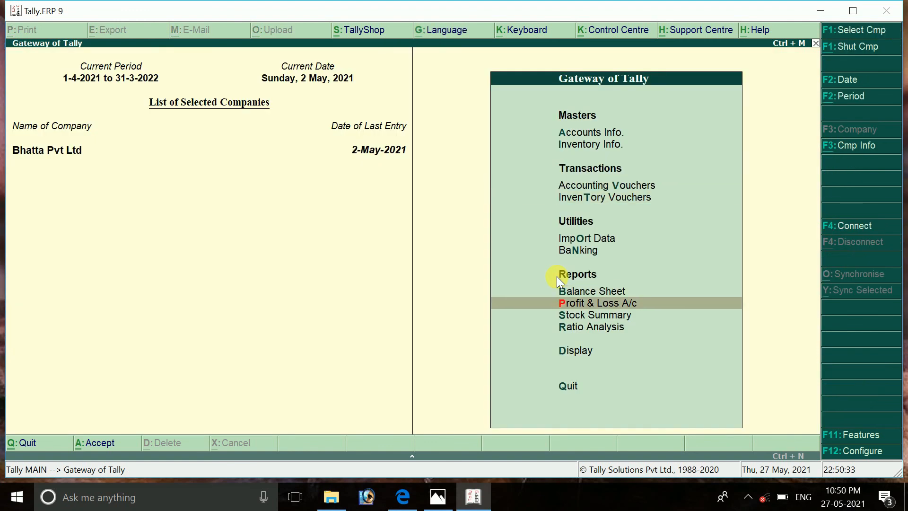
key(Return)
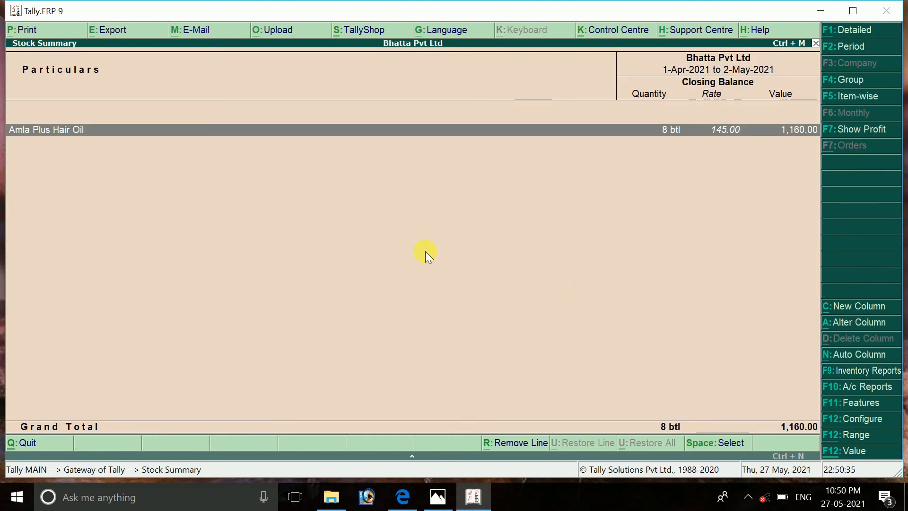